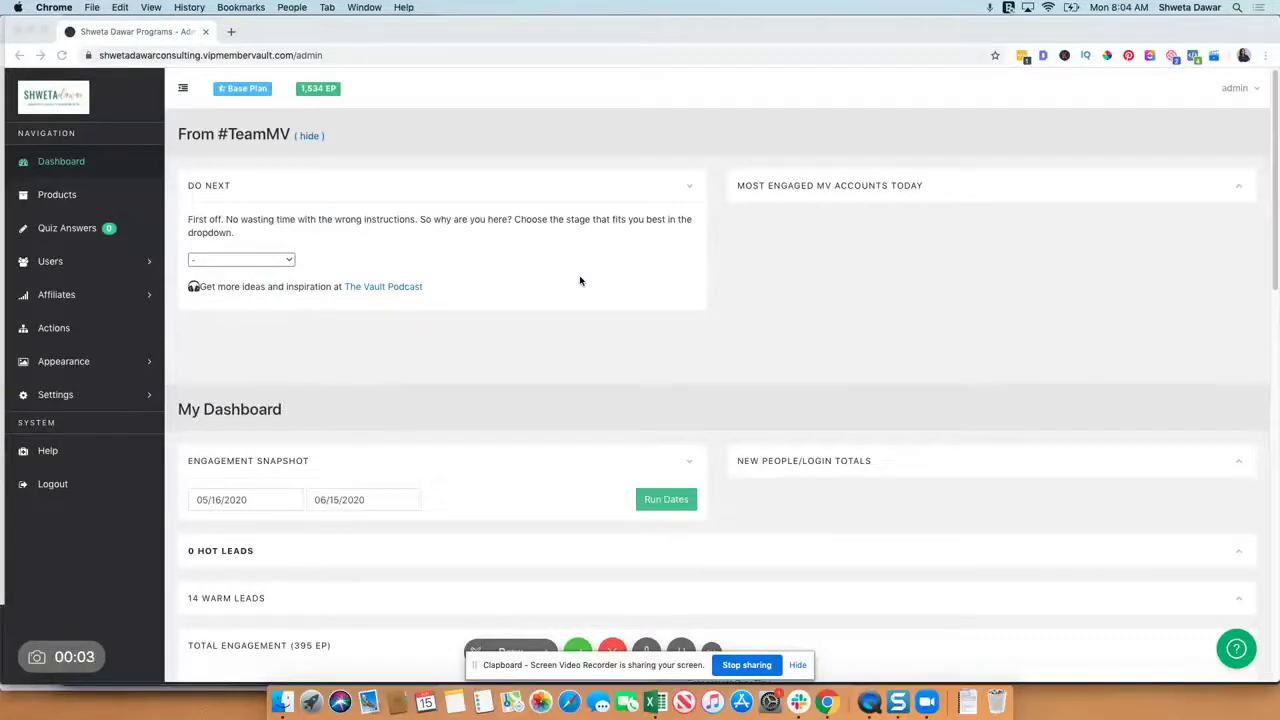
# Step: Focus the browser and scroll through the admin Dashboard charts
pyautogui.click(191, 60)
pyautogui.click(200, 59)
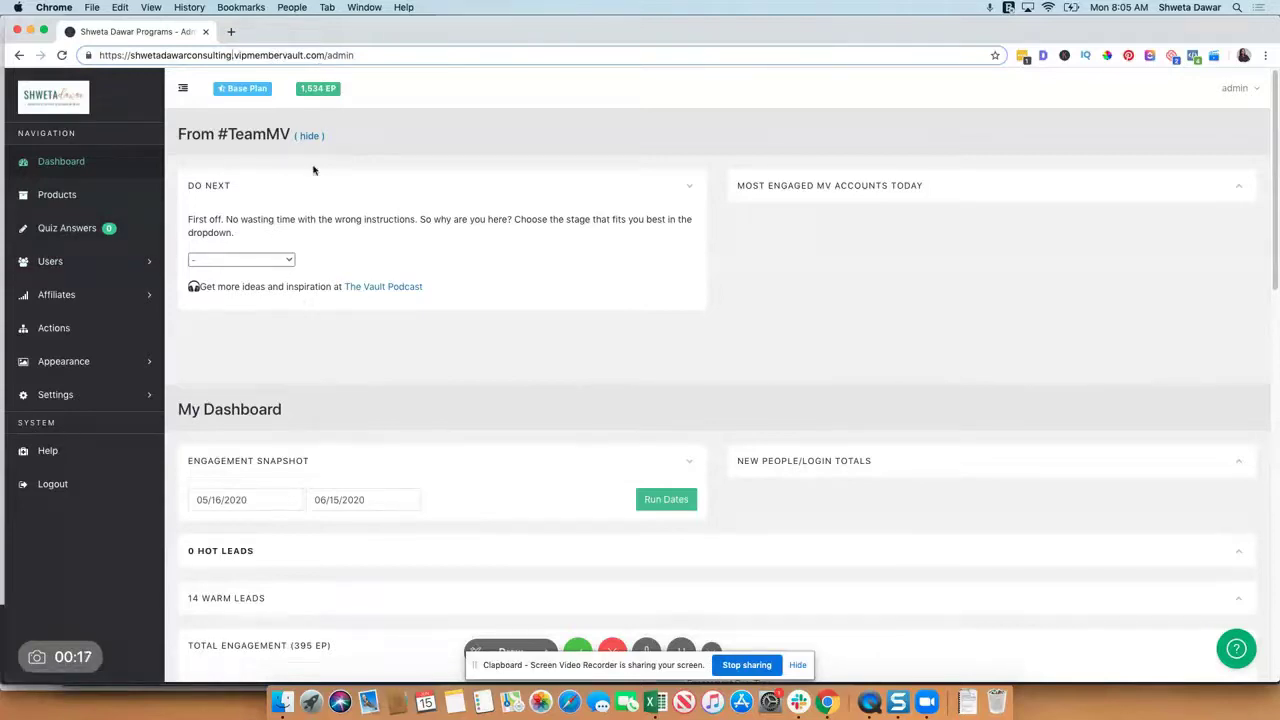
pyautogui.scroll(-3, 528, 293)
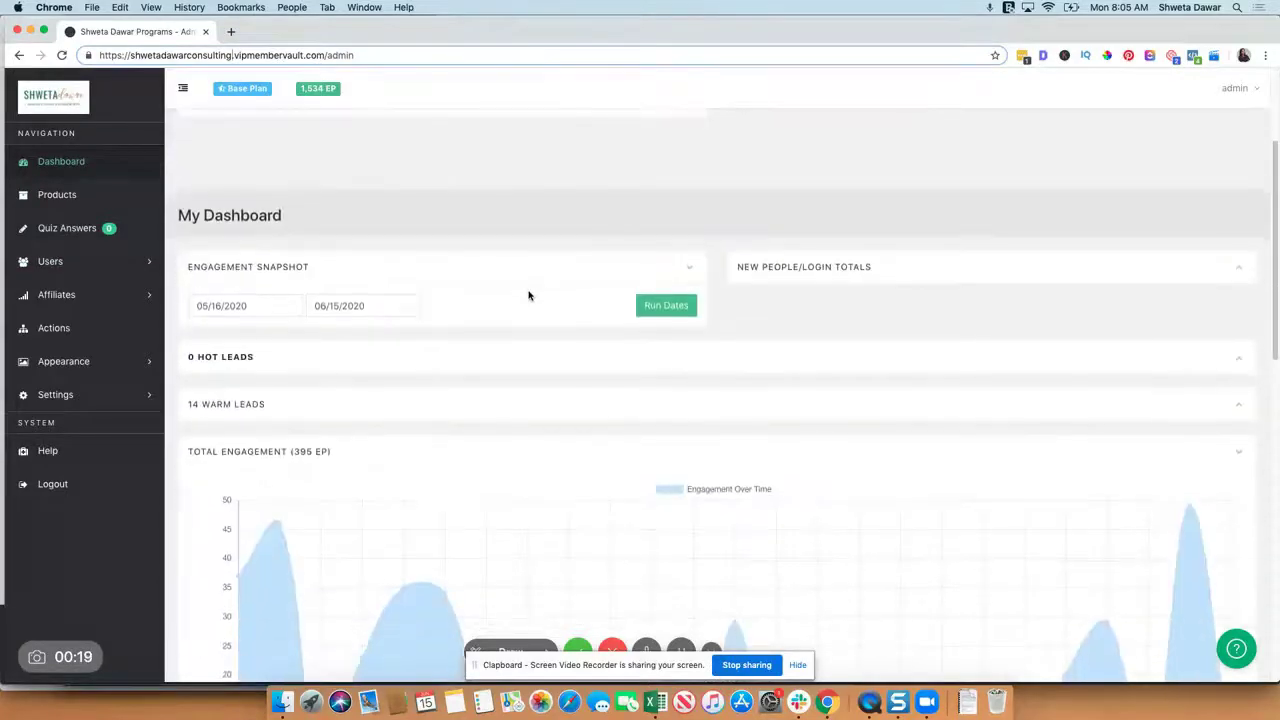
pyautogui.scroll(-1, 528, 293)
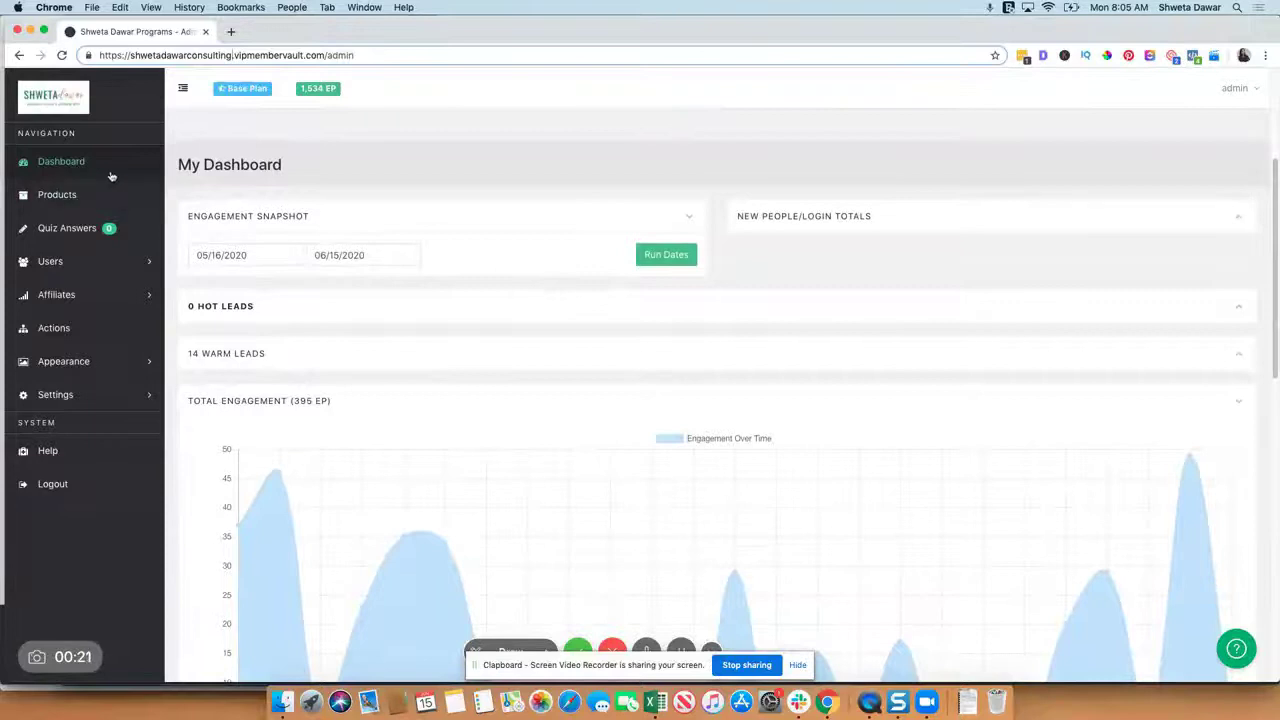
pyautogui.scroll(-2, 471, 283)
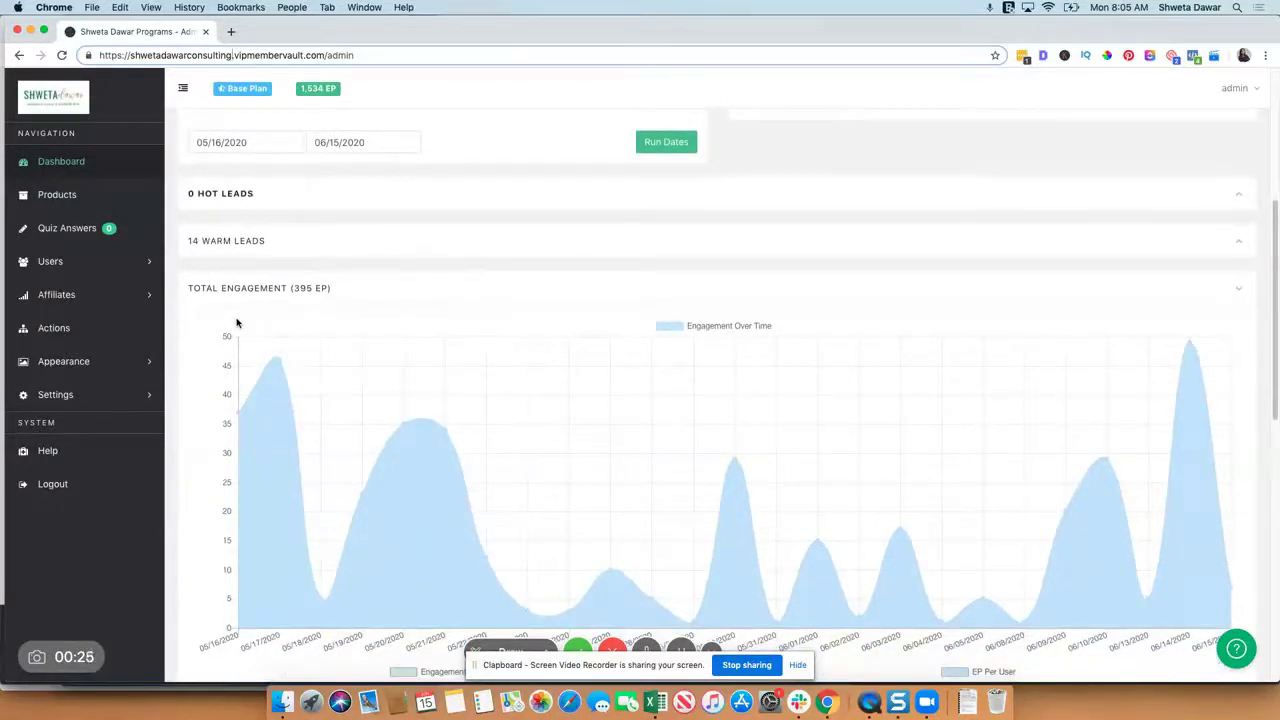
pyautogui.scroll(-3, 506, 357)
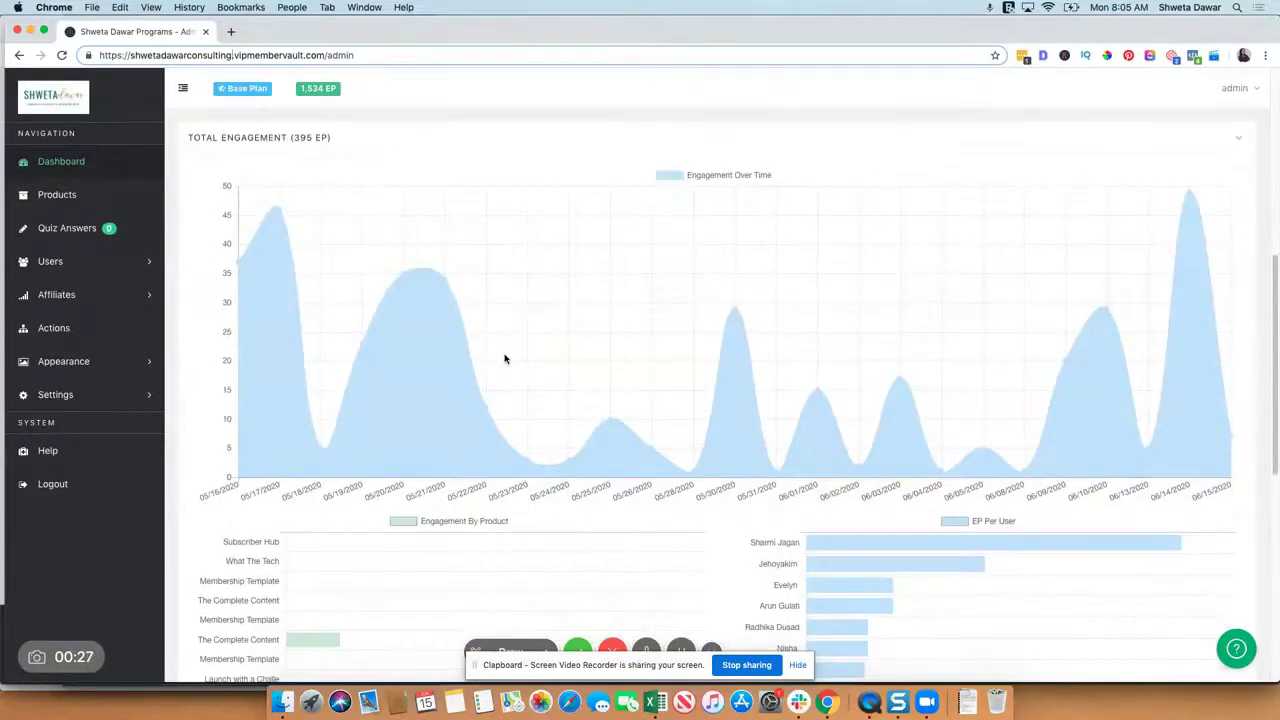
pyautogui.scroll(-2, 505, 358)
pyautogui.scroll(-1, 505, 358)
pyautogui.scroll(-5, 851, 398)
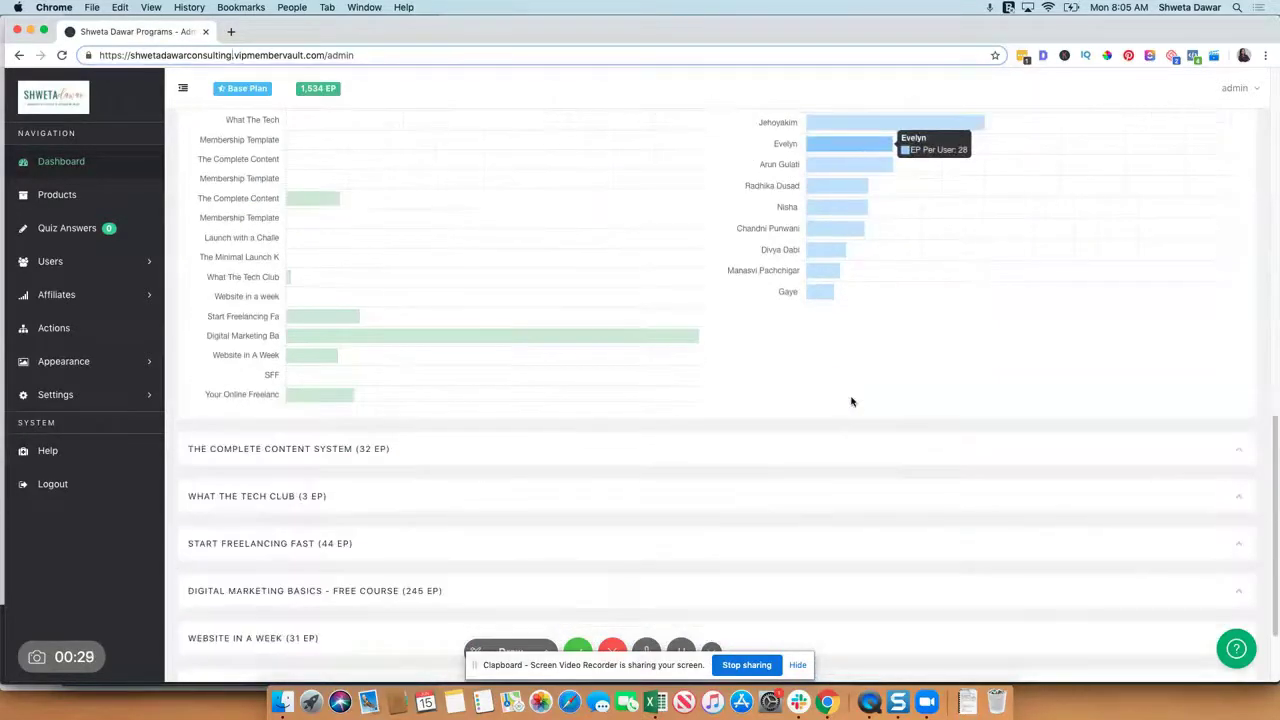
pyautogui.moveTo(423, 340)
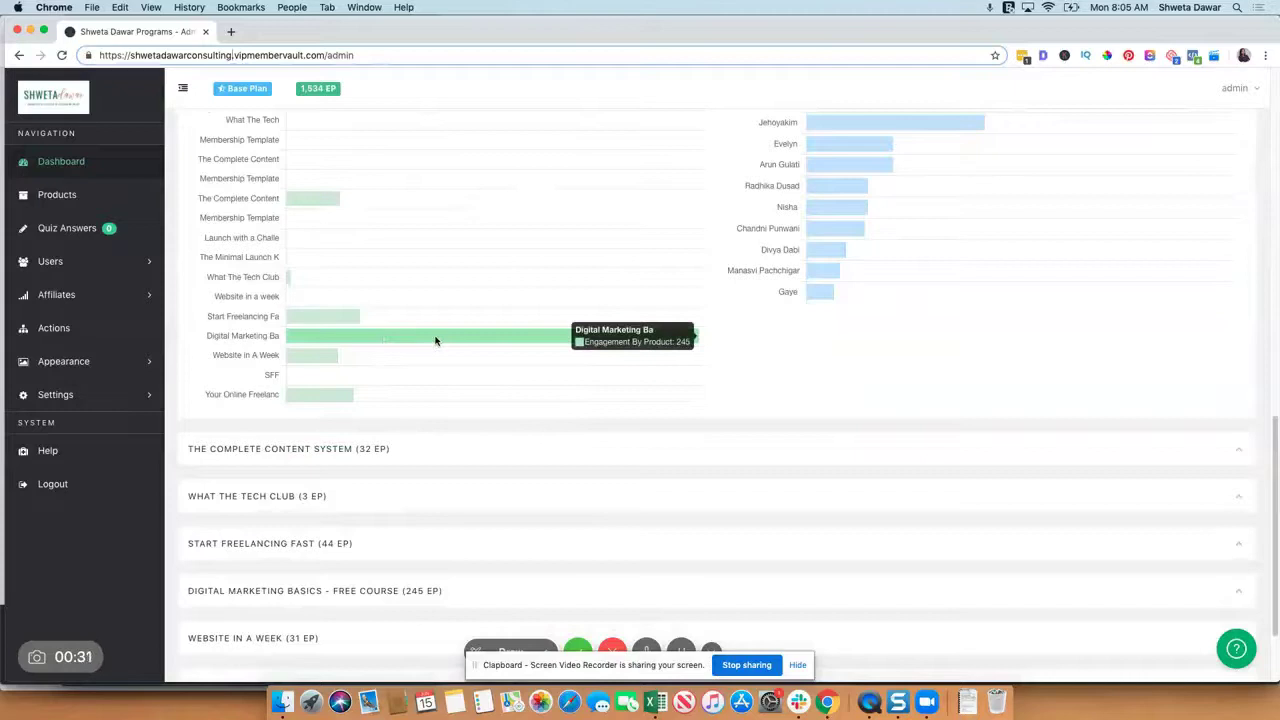
pyautogui.scroll(2, 435, 341)
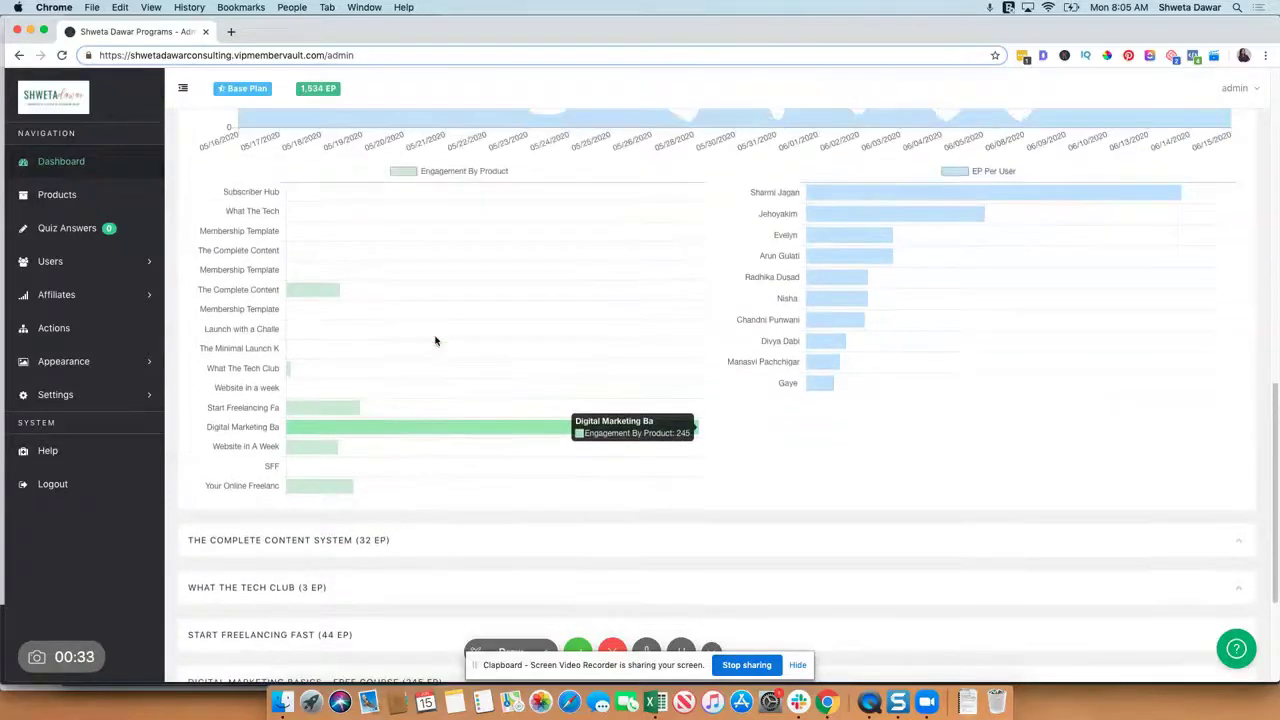
pyautogui.scroll(-3, 457, 443)
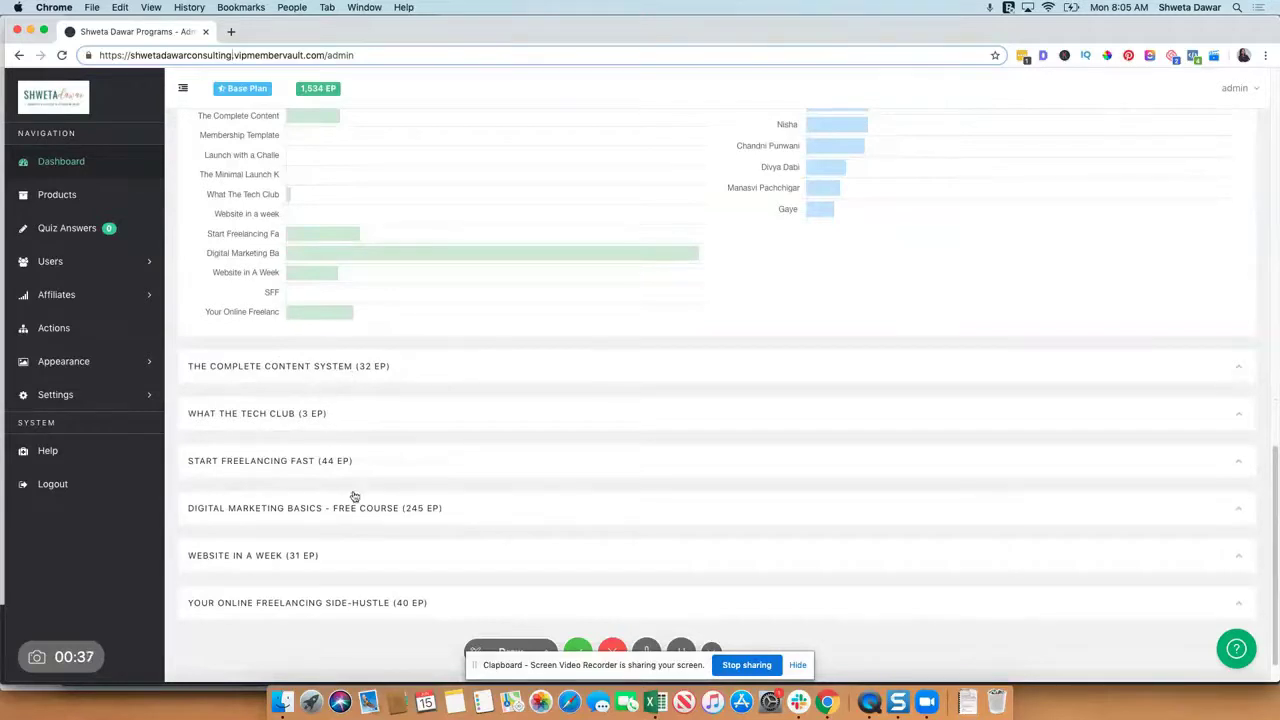
pyautogui.scroll(-1, 352, 510)
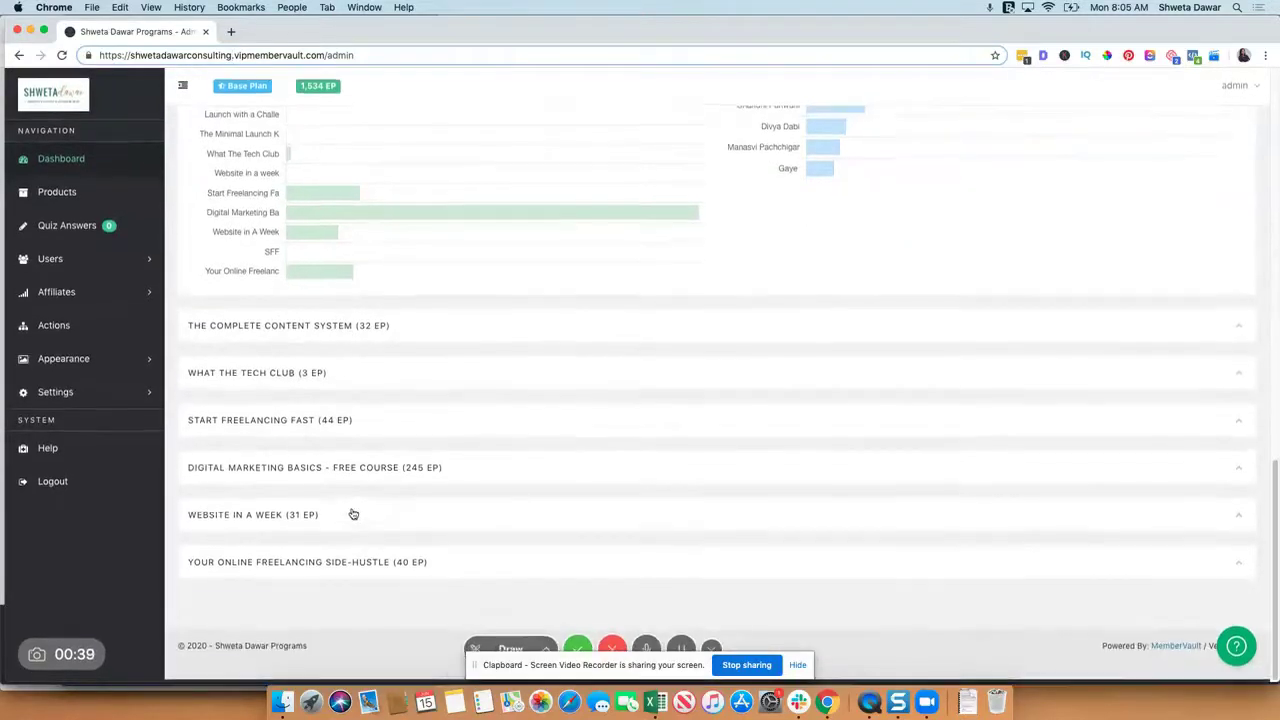
pyautogui.scroll(15, 352, 514)
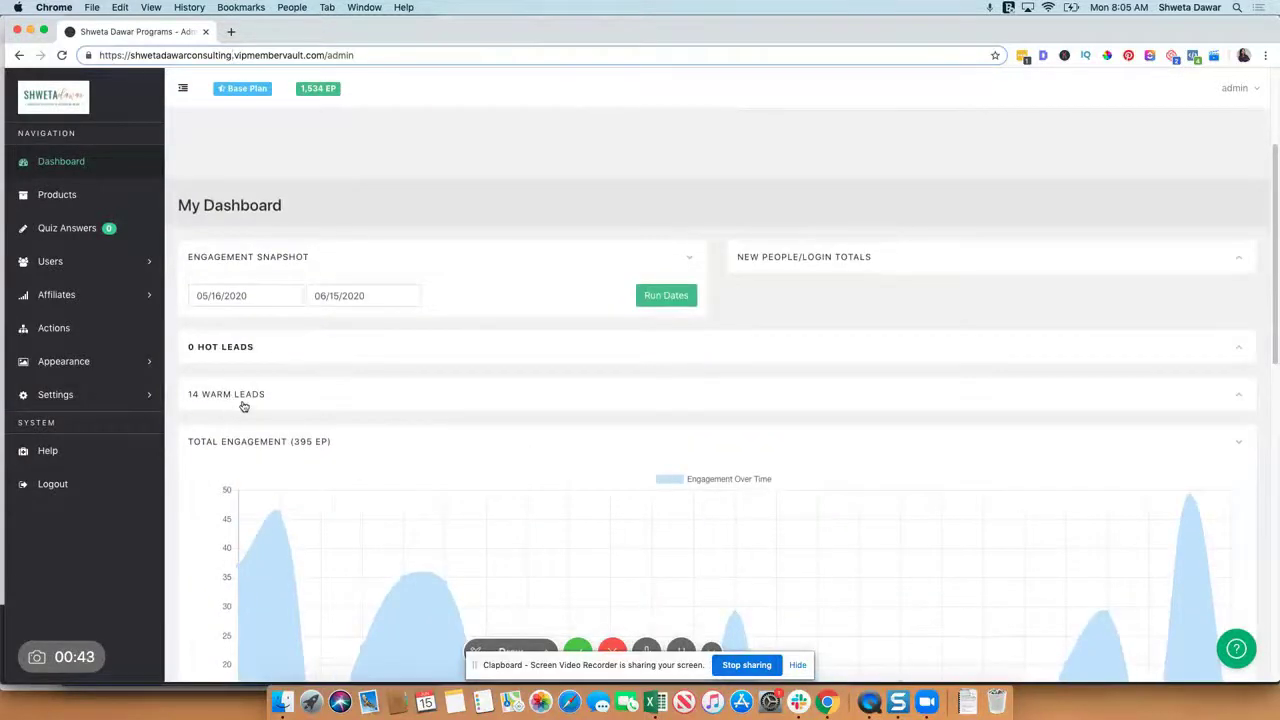
# Step: Expand the 14 warm leads list to see who engaged with which products, then open Products
pyautogui.click(242, 402)
pyautogui.scroll(-3, 477, 498)
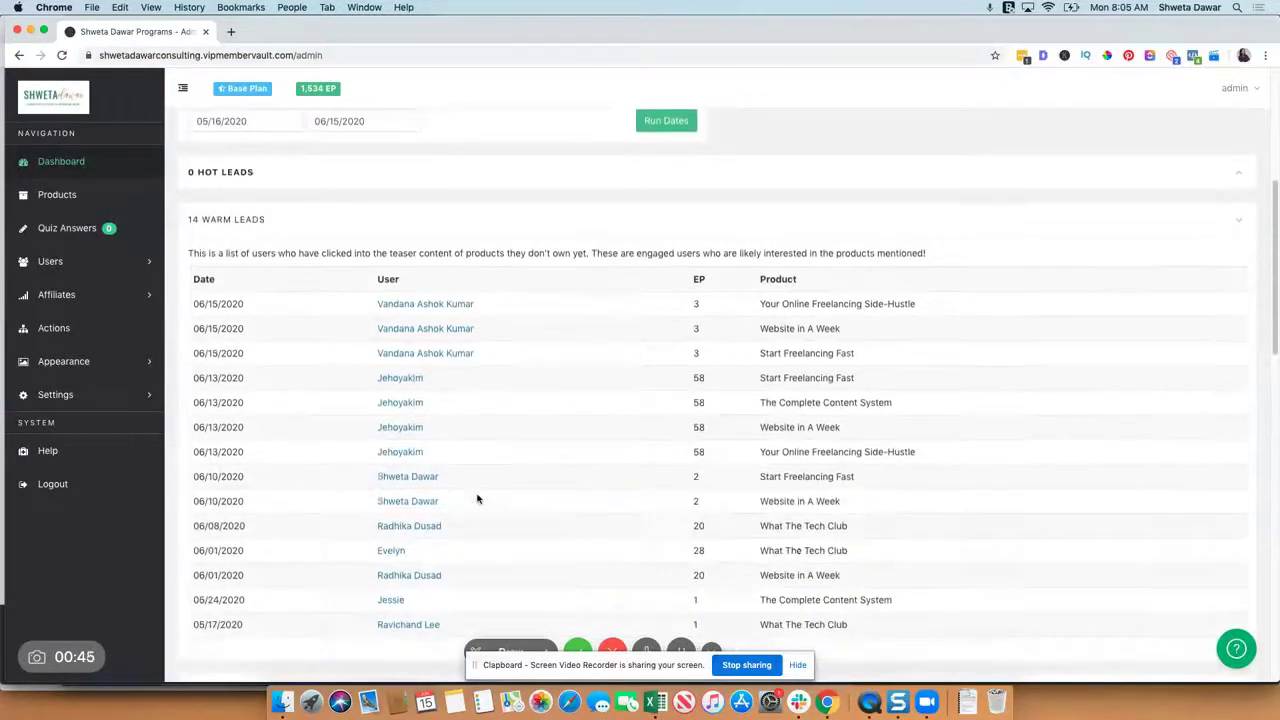
pyautogui.scroll(-4, 798, 472)
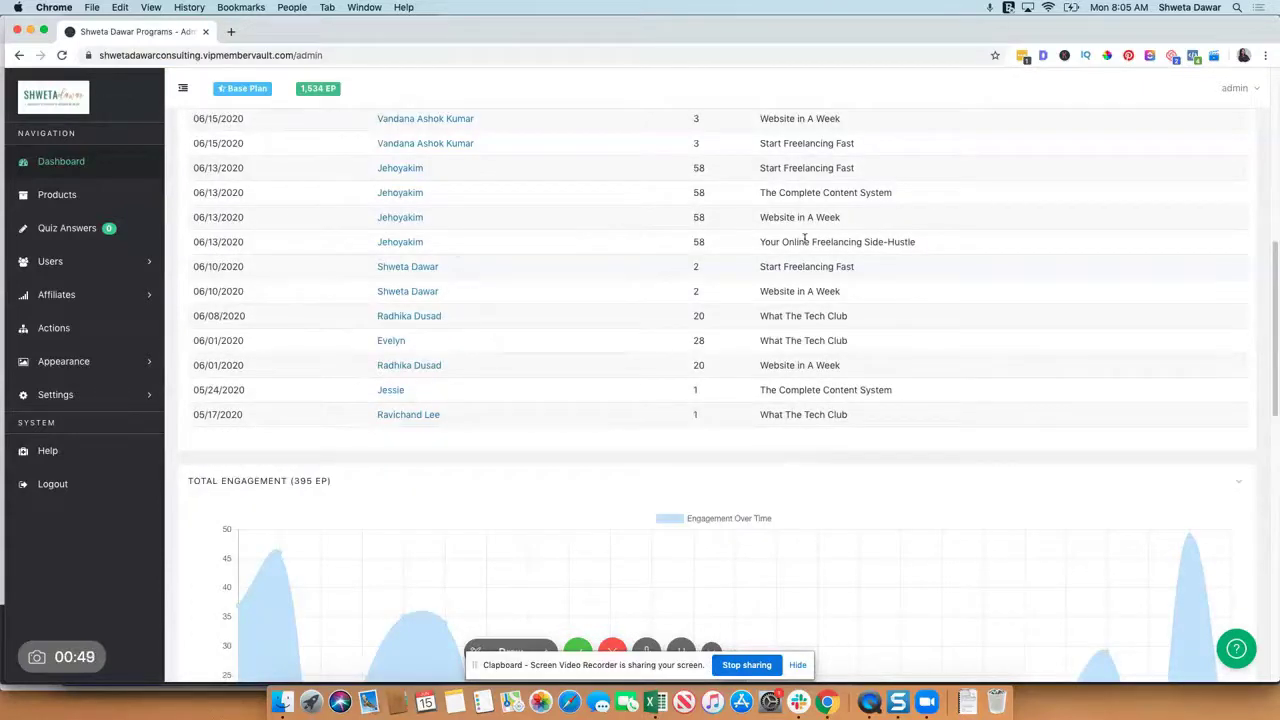
pyautogui.scroll(3, 802, 277)
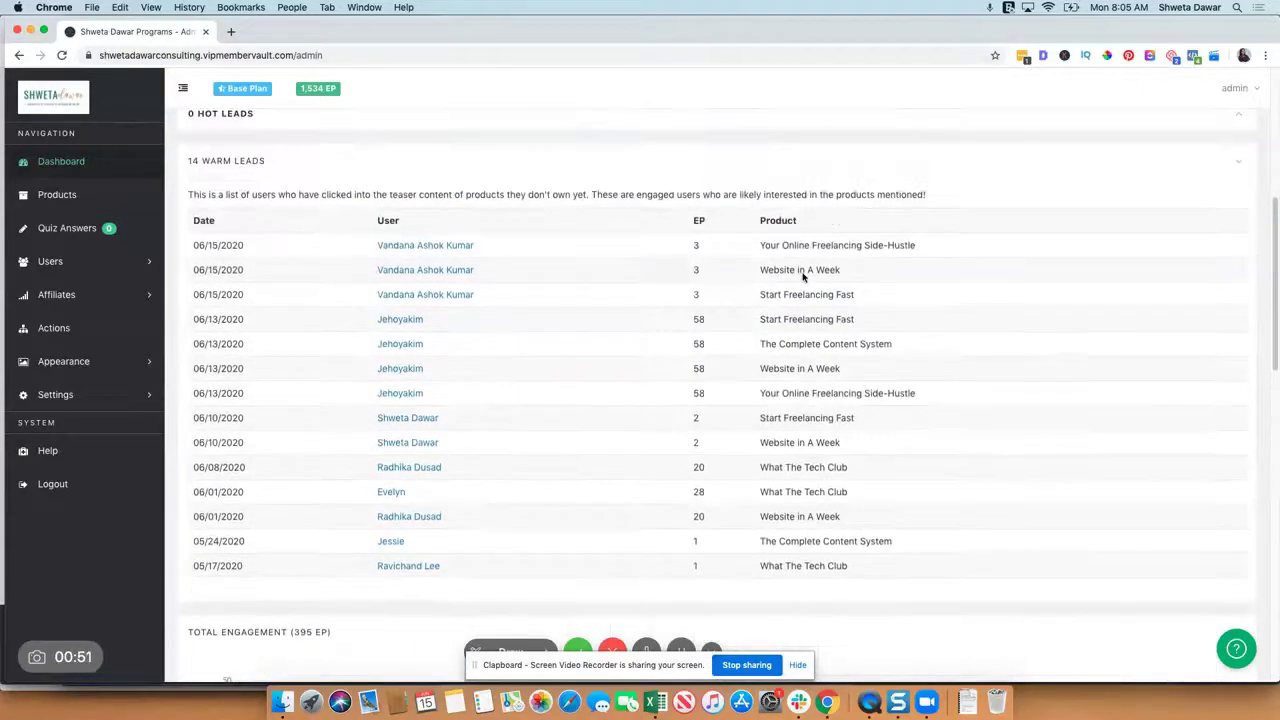
pyautogui.scroll(5, 815, 340)
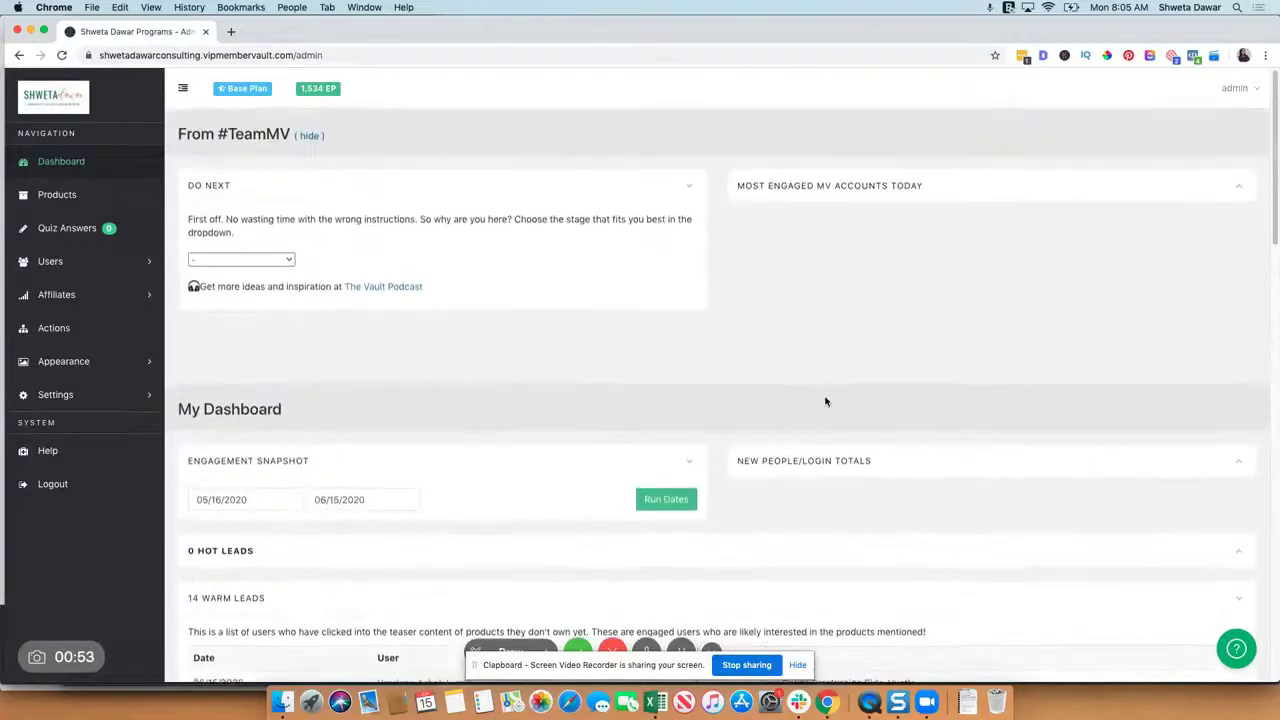
pyautogui.click(58, 195)
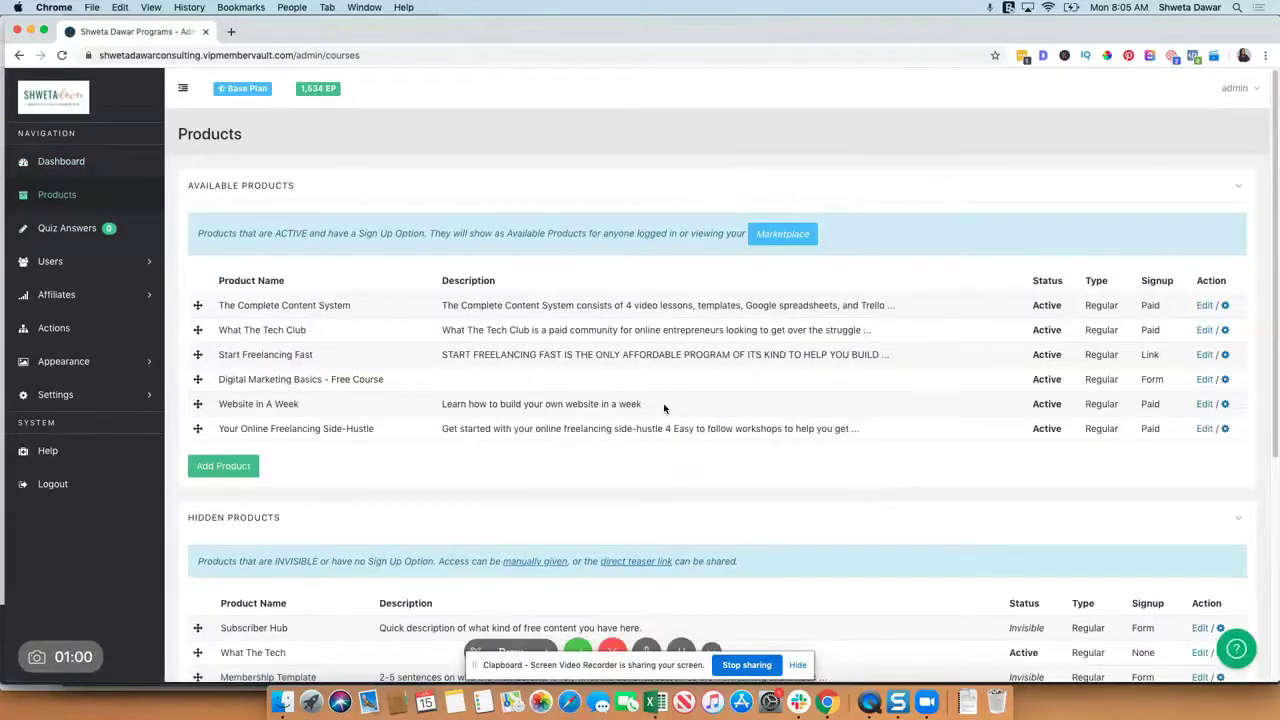
# Step: Start a new product with Invisible status, keep the Regular type, and view the template list
pyautogui.click(223, 466)
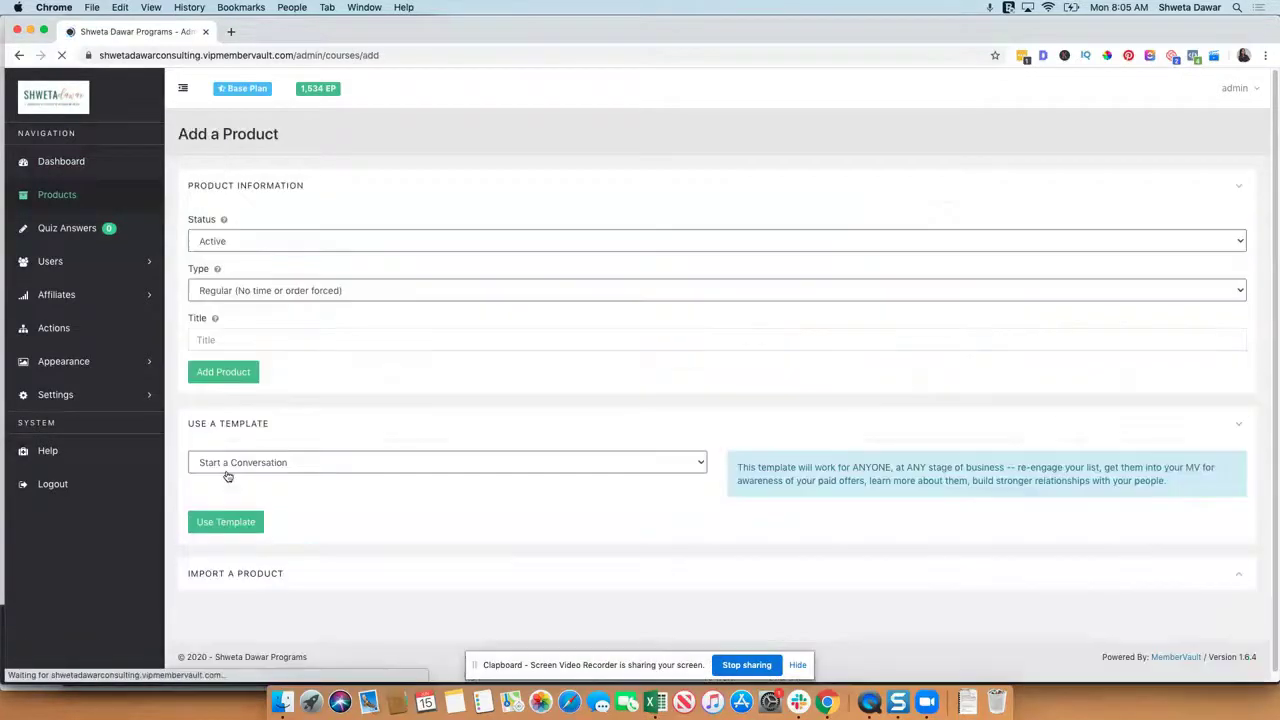
pyautogui.click(288, 245)
pyautogui.click(286, 249)
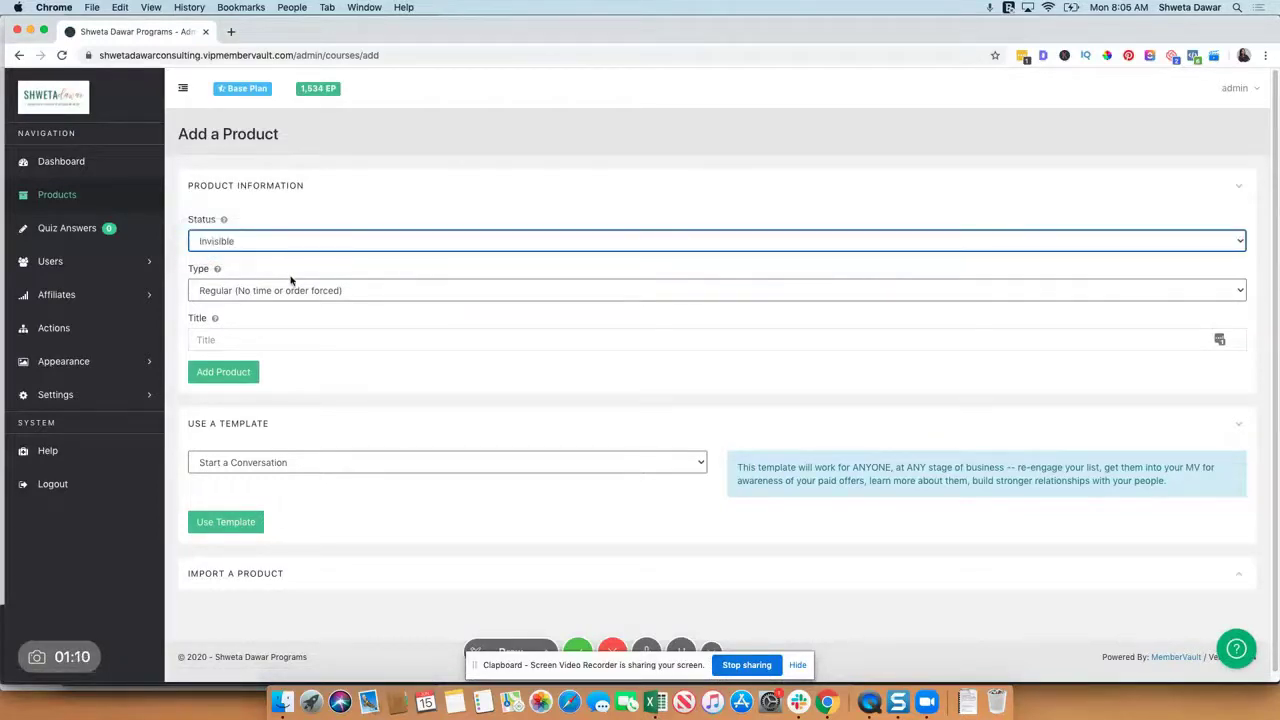
pyautogui.click(294, 291)
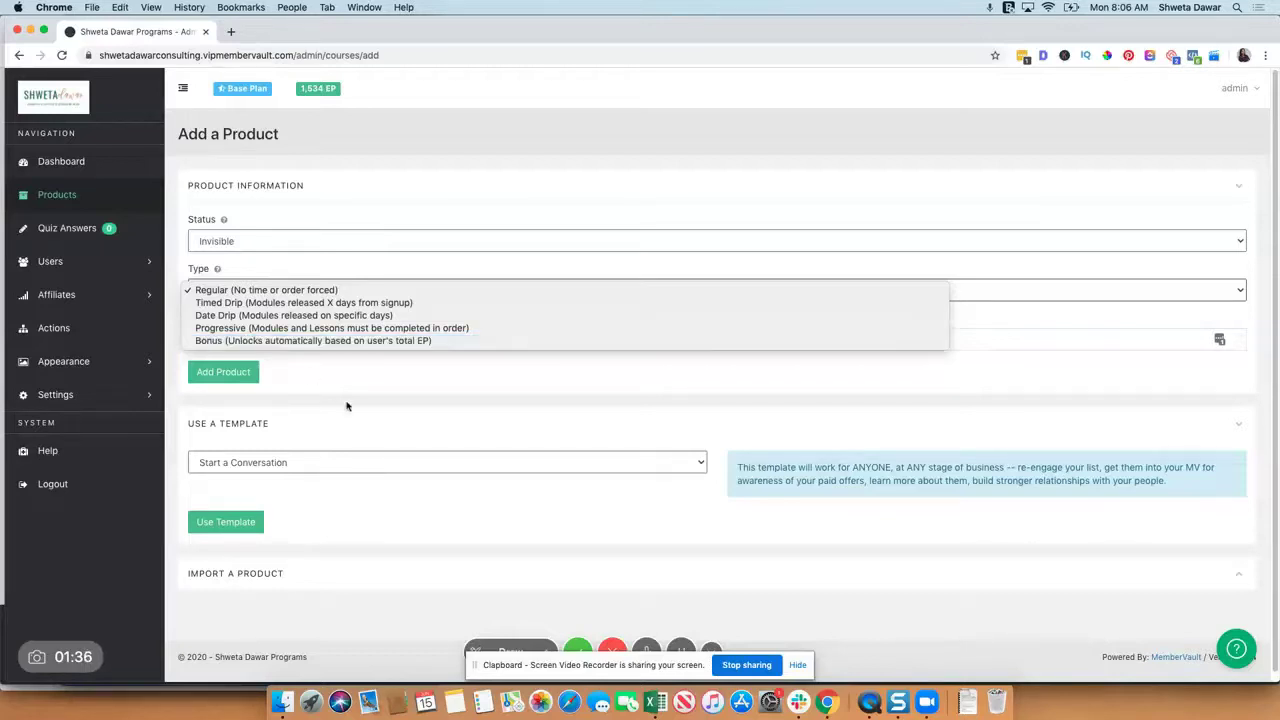
pyautogui.click(371, 526)
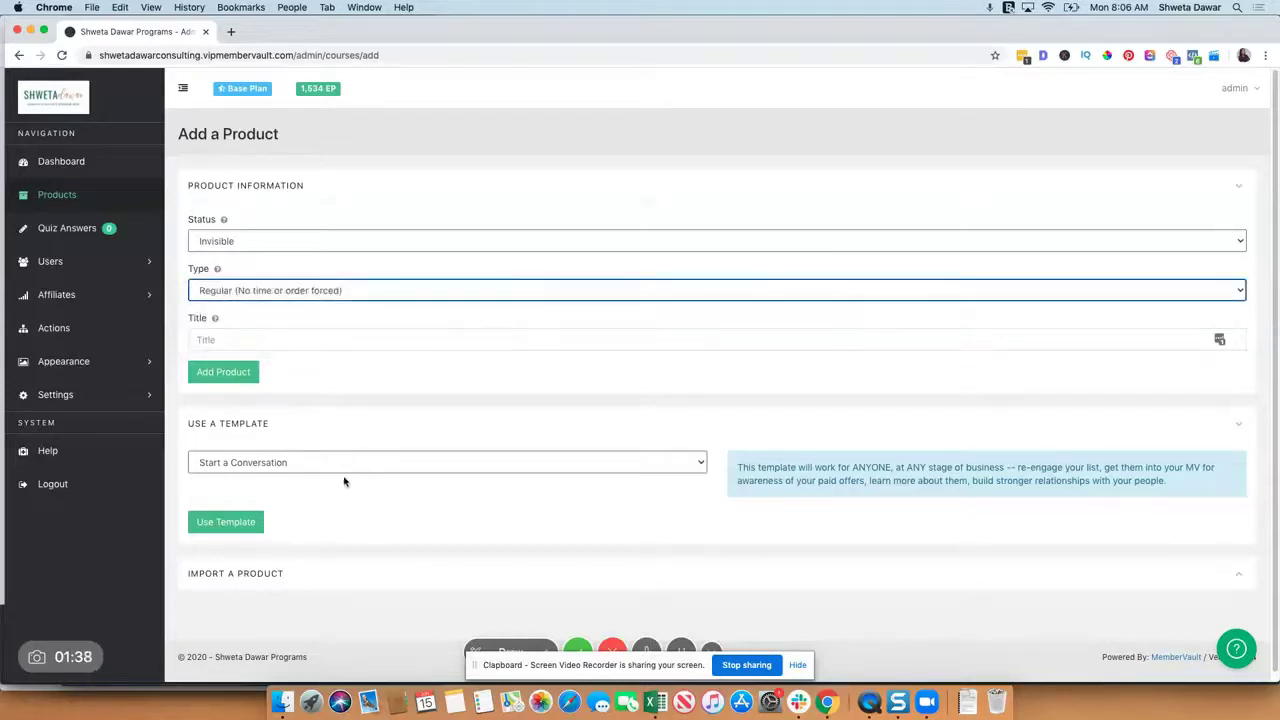
pyautogui.click(345, 467)
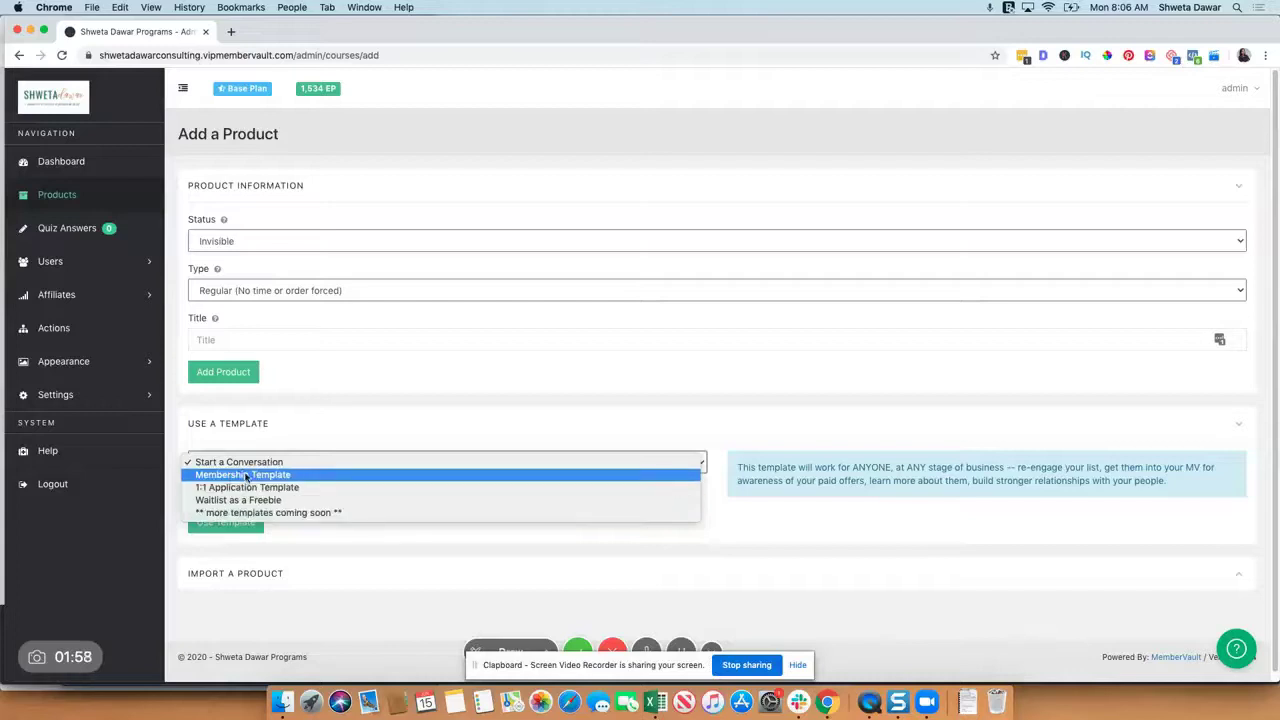
# Step: Create the product 'Demo product' from the Membership Template
pyautogui.click(250, 476)
pyautogui.scroll(-1, 357, 494)
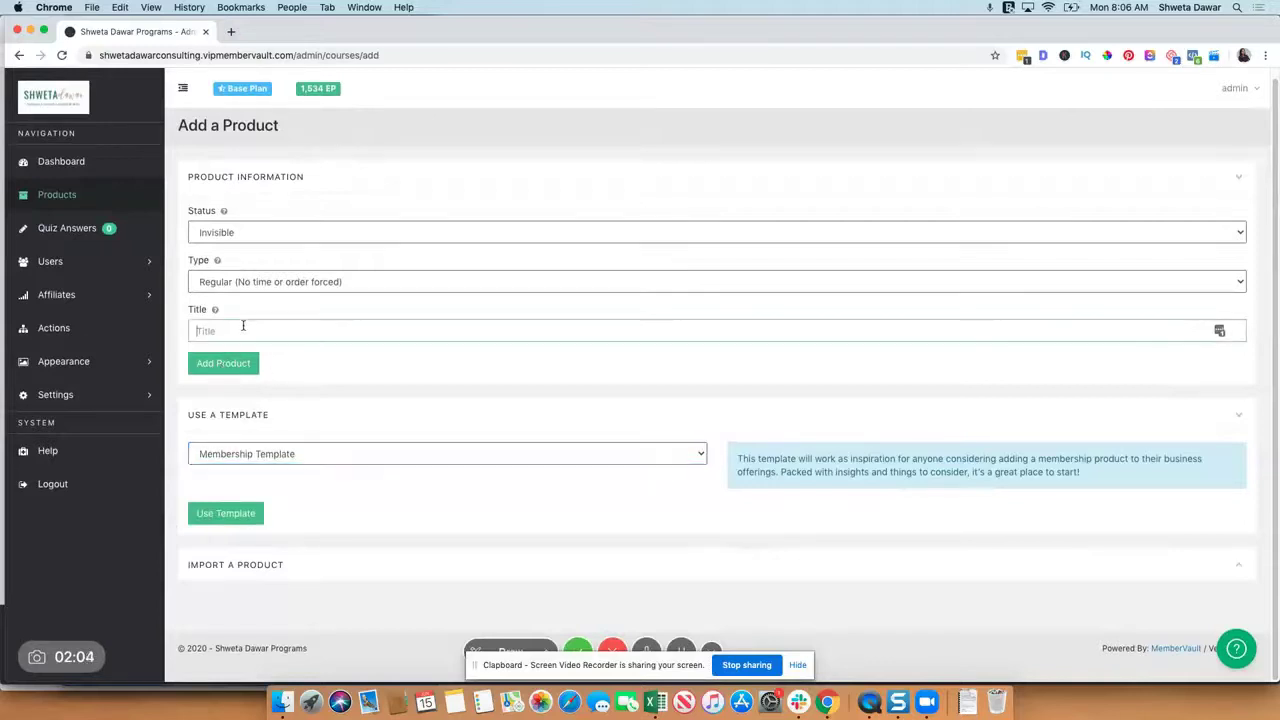
pyautogui.click(243, 328)
pyautogui.write('Demo product')
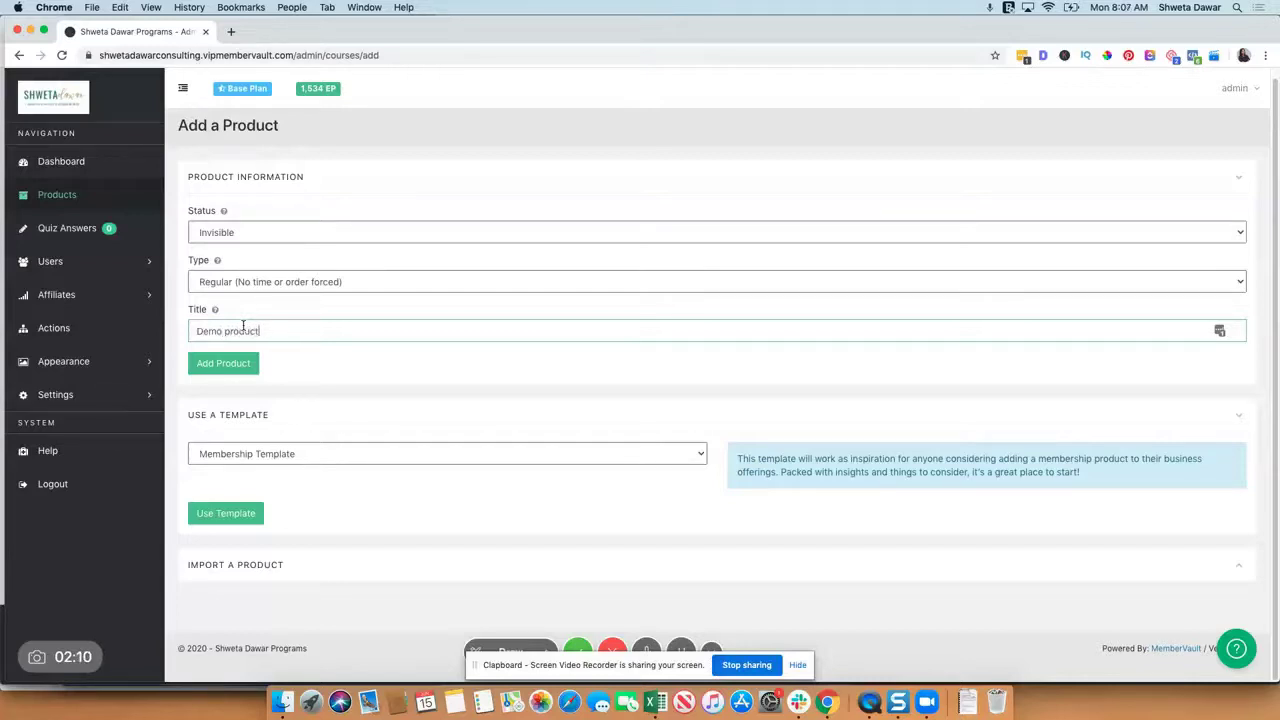
pyautogui.click(215, 365)
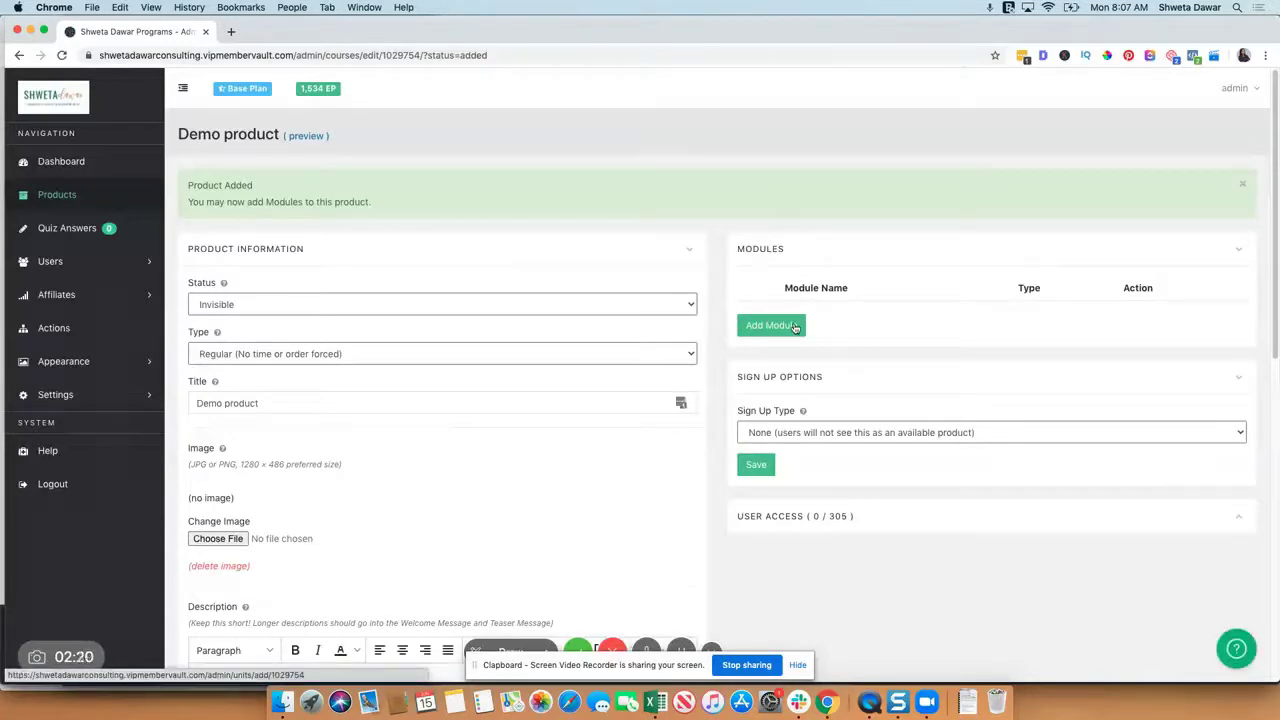
# Step: Review Demo product's details, including the %FIRSTNAME% placeholder and EP field, and save them
pyautogui.scroll(-2, 488, 380)
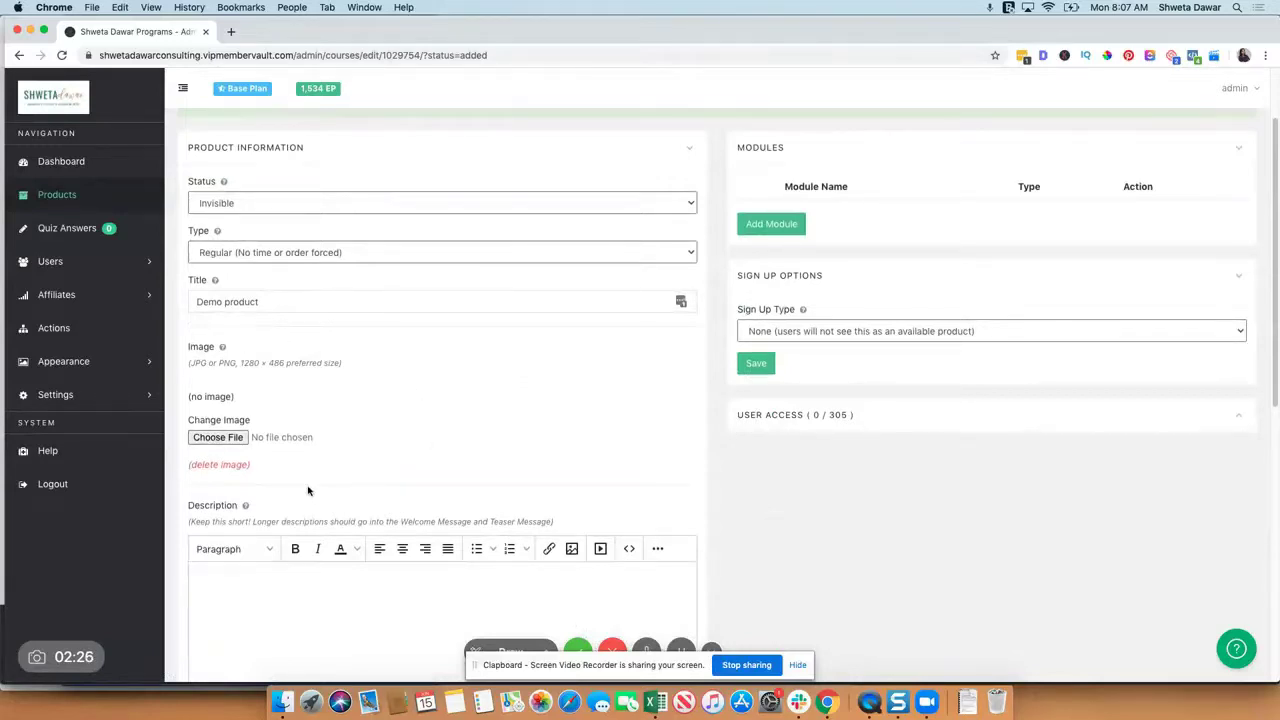
pyautogui.scroll(-4, 308, 490)
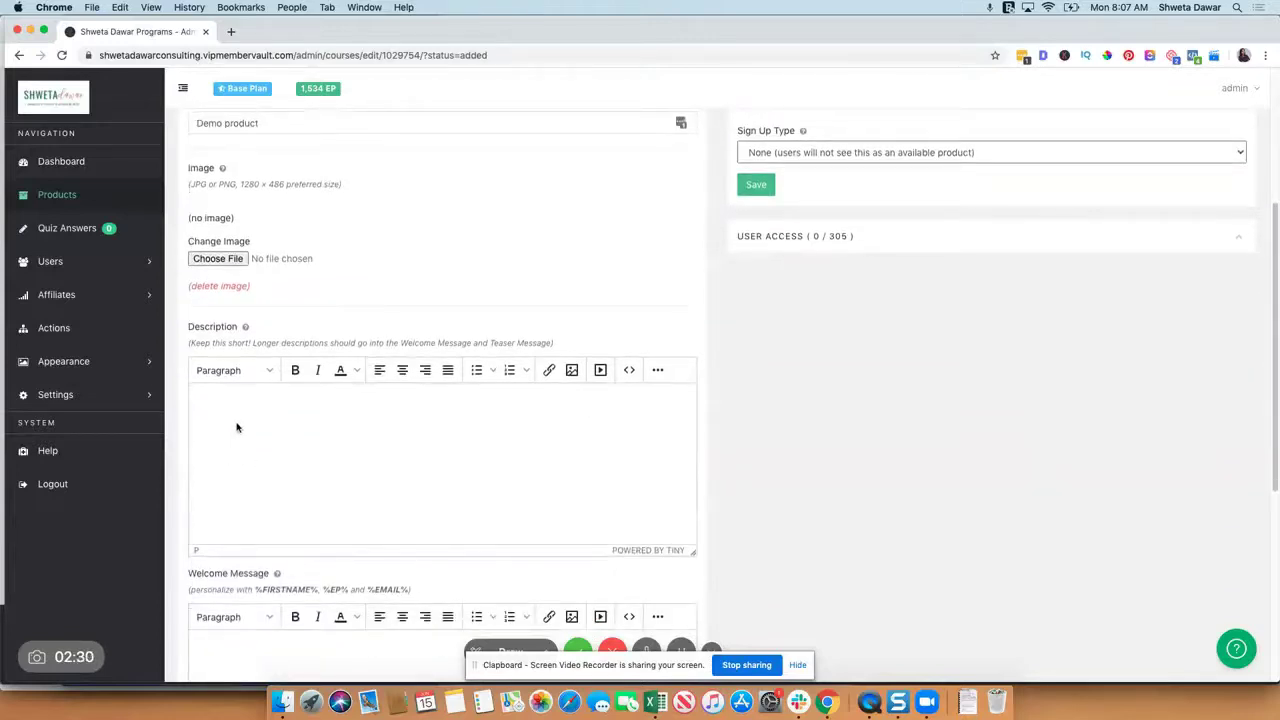
pyautogui.scroll(-4, 237, 428)
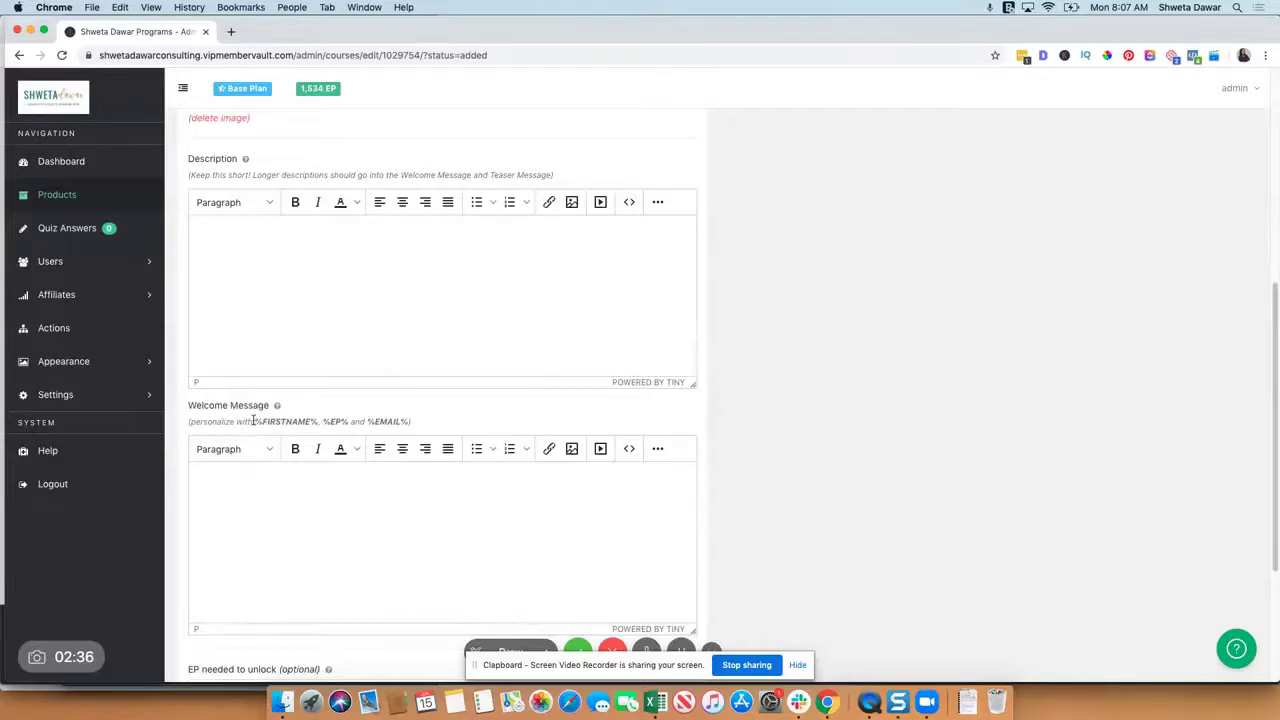
pyautogui.moveTo(253, 421); pyautogui.dragTo(320, 422)
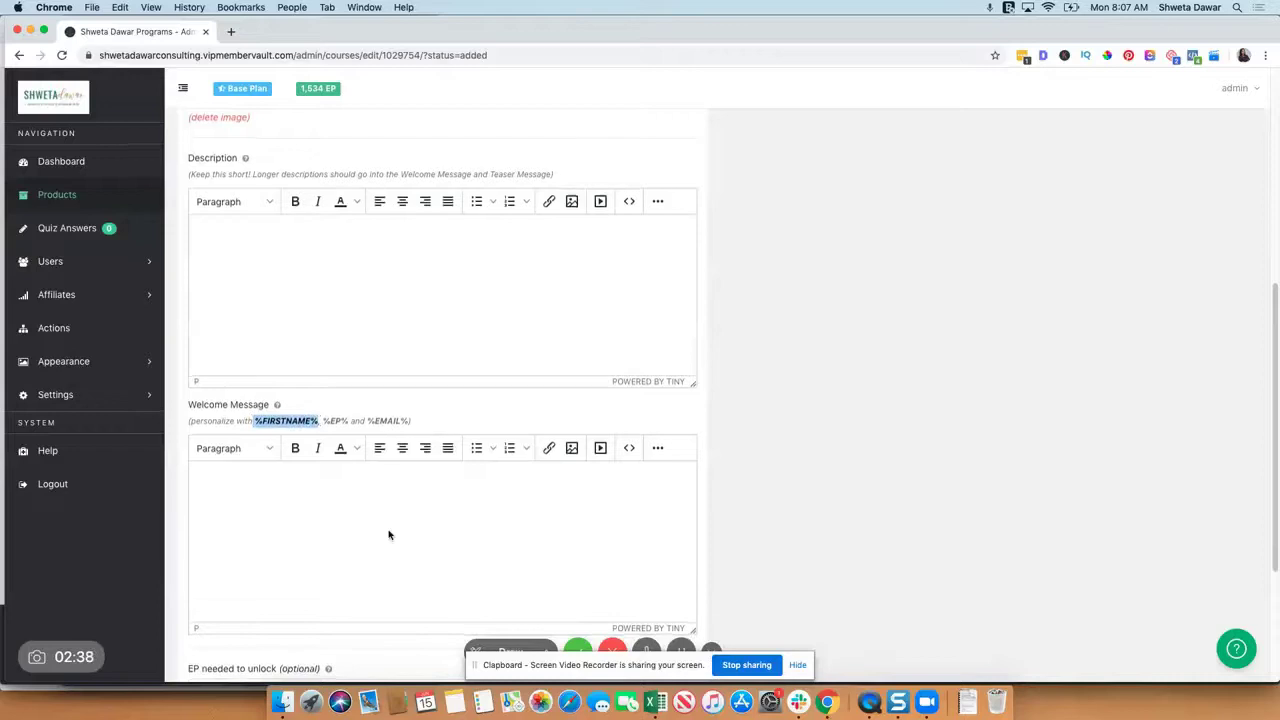
pyautogui.scroll(-5, 389, 535)
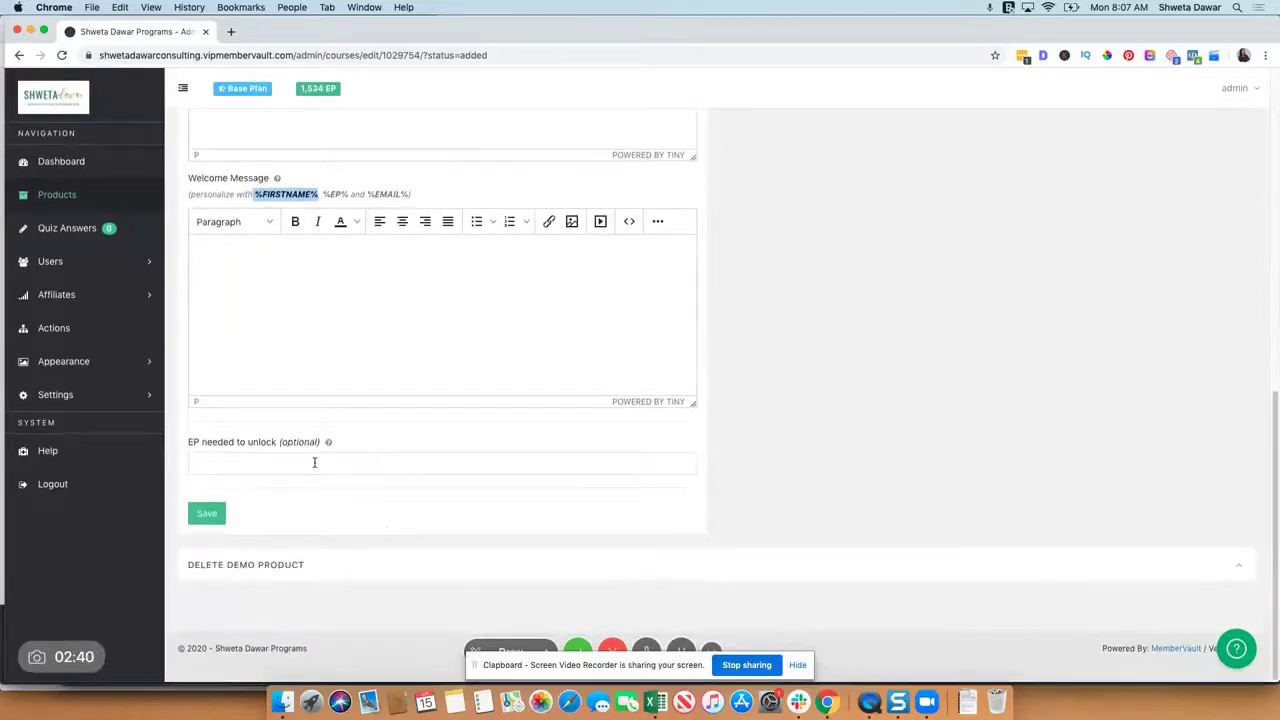
pyautogui.click(314, 462)
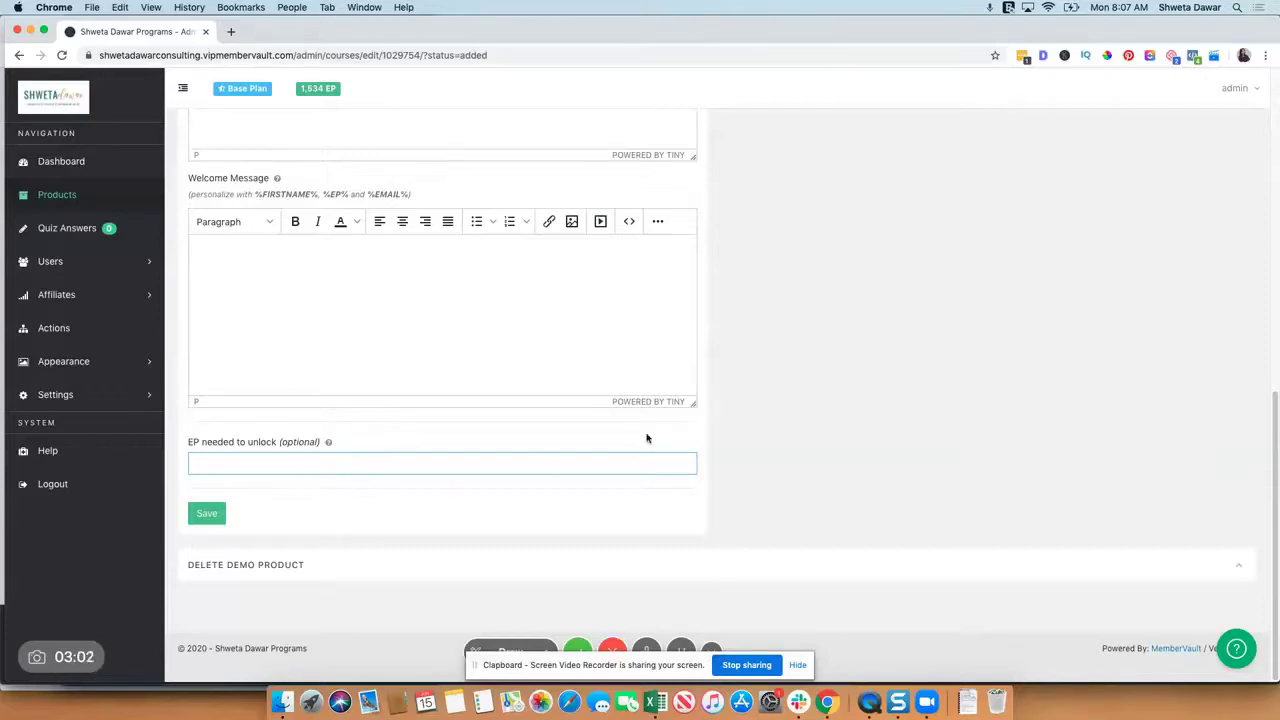
pyautogui.press('Return')
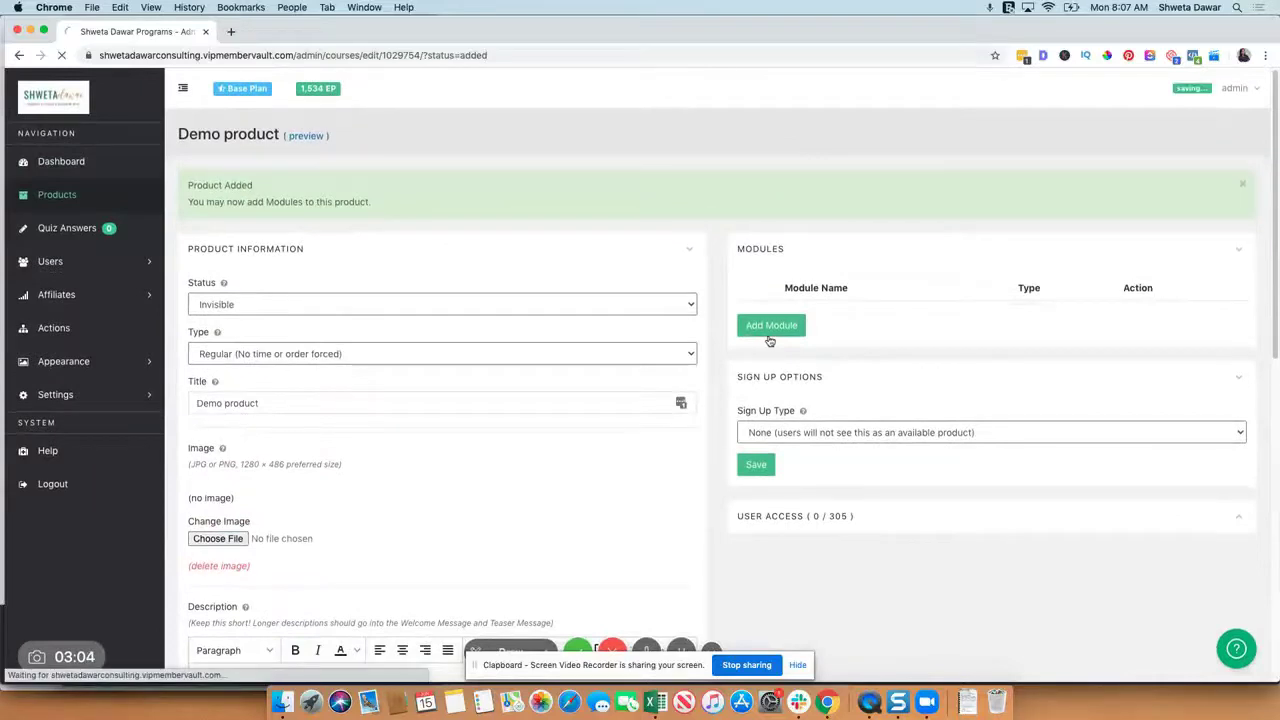
# Step: Add a Module-type module titled 'Module 1: INtroduction' to Demo product and begin adding a lesson
pyautogui.click(770, 334)
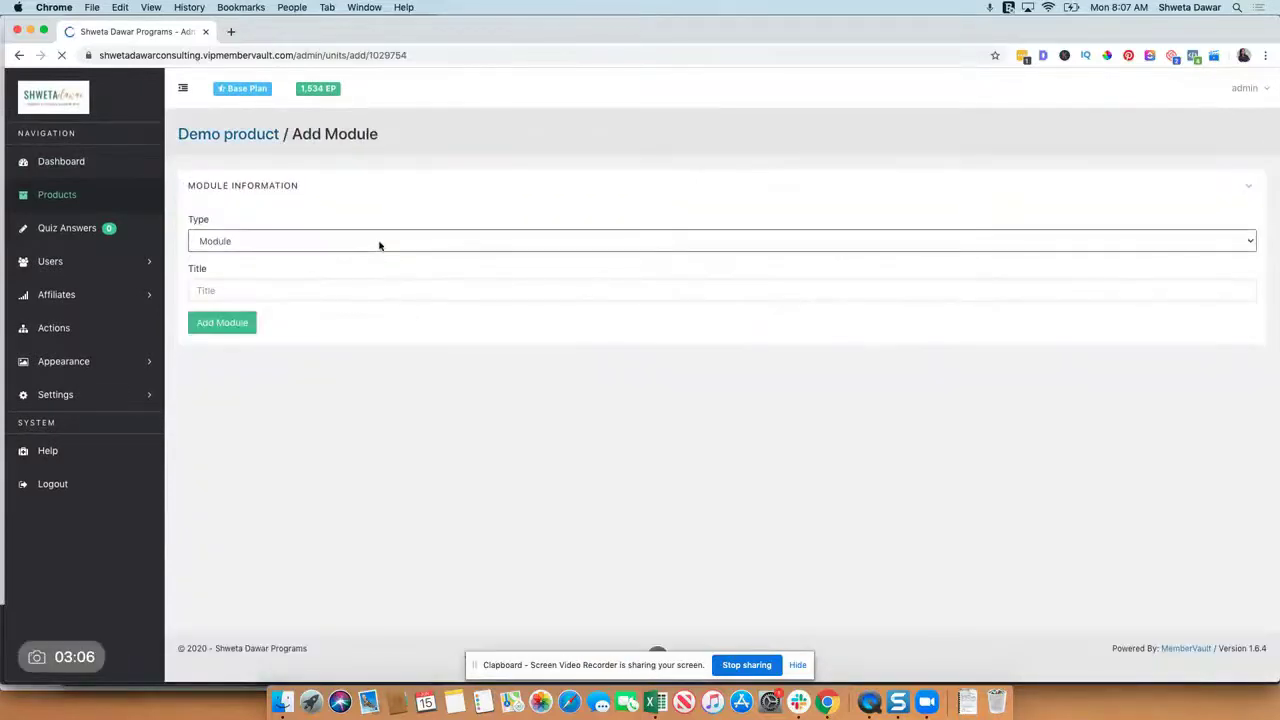
pyautogui.click(363, 242)
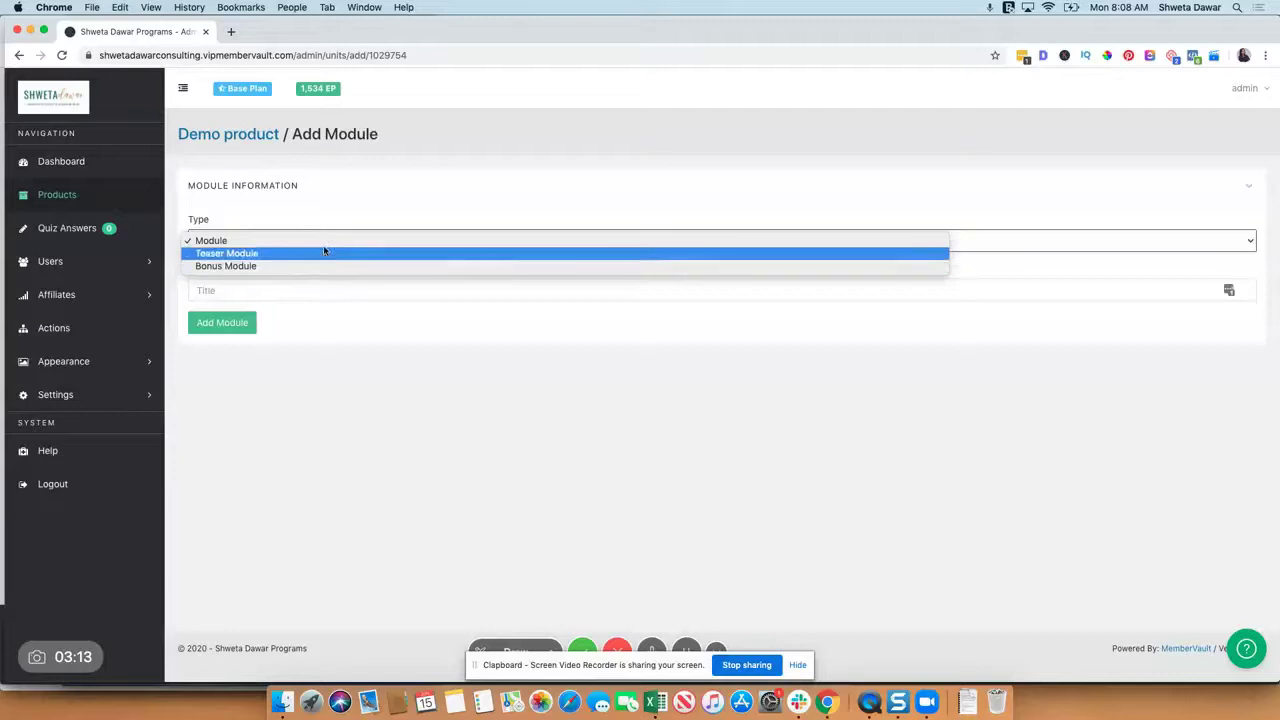
pyautogui.click(324, 291)
pyautogui.click(324, 292)
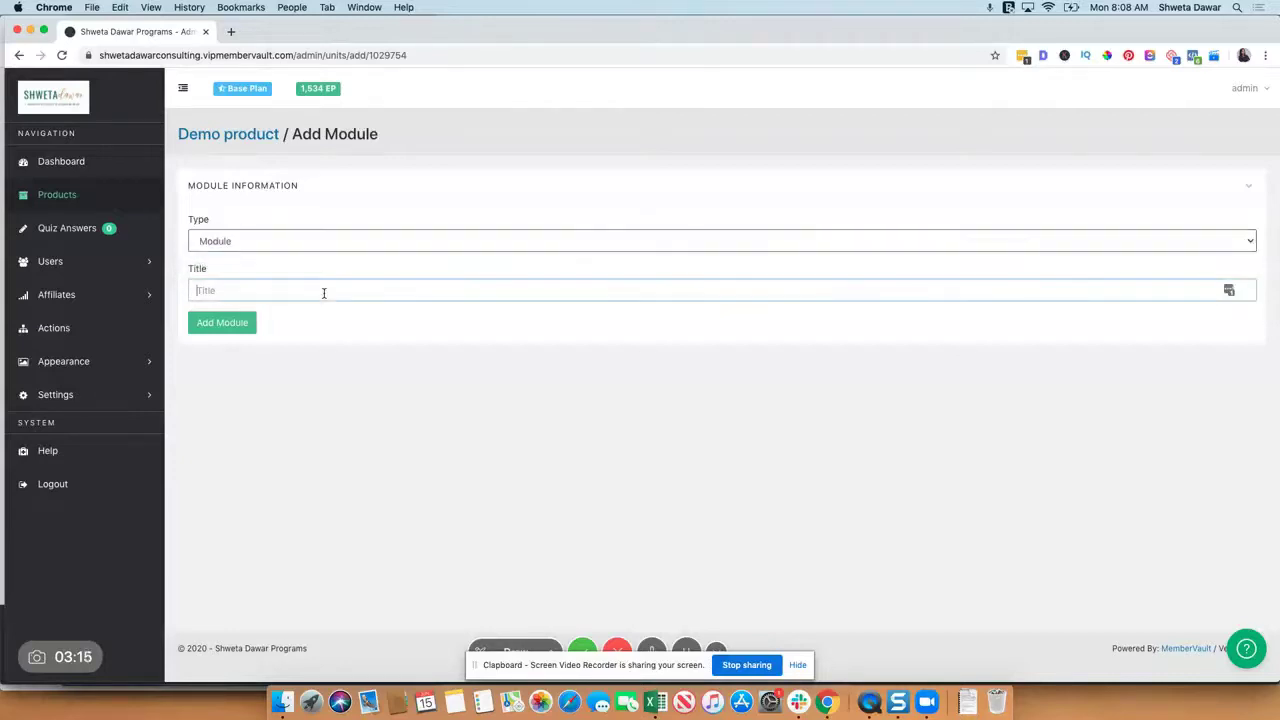
pyautogui.write('Module 1: INtroduction')
pyautogui.click(202, 322)
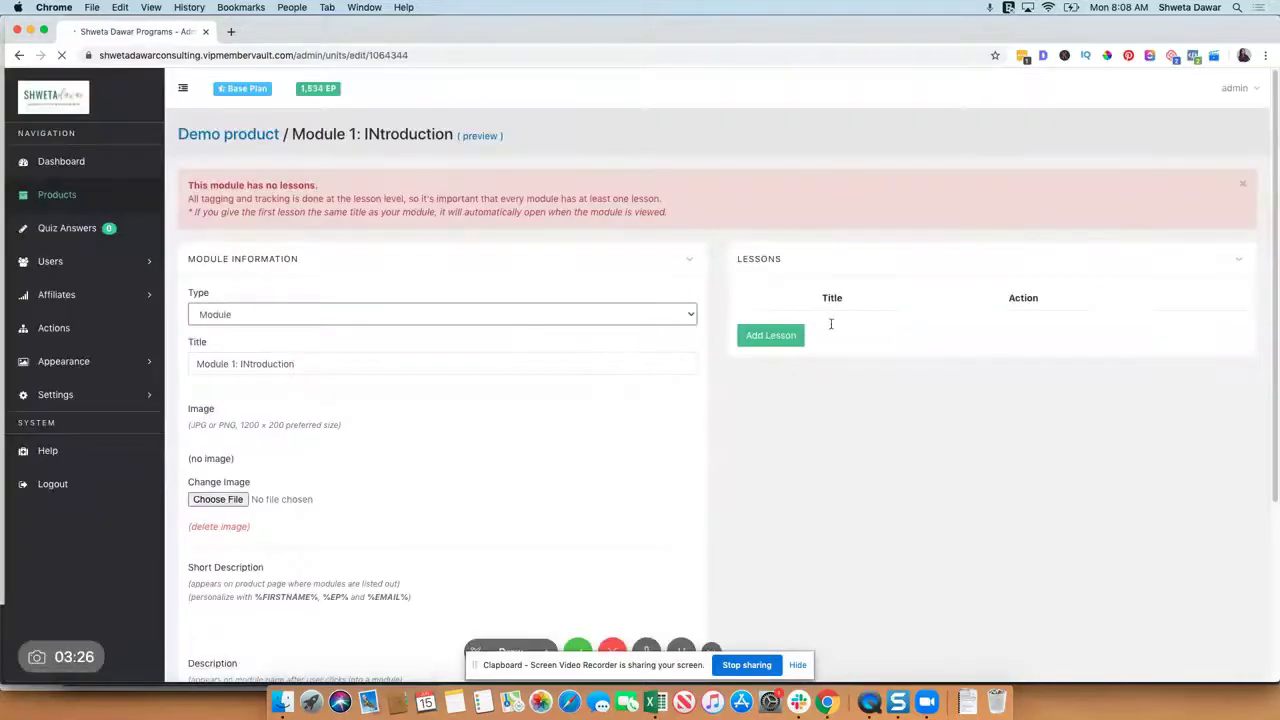
pyautogui.scroll(-3, 474, 369)
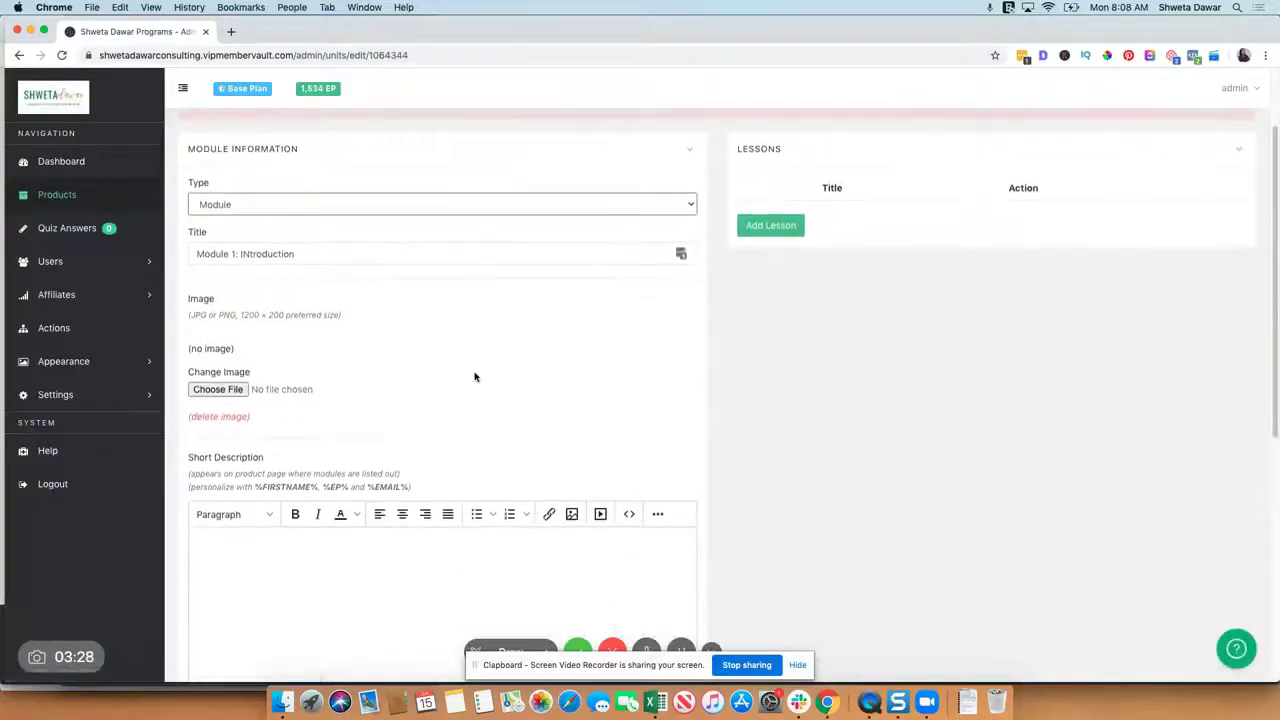
pyautogui.scroll(-8, 266, 596)
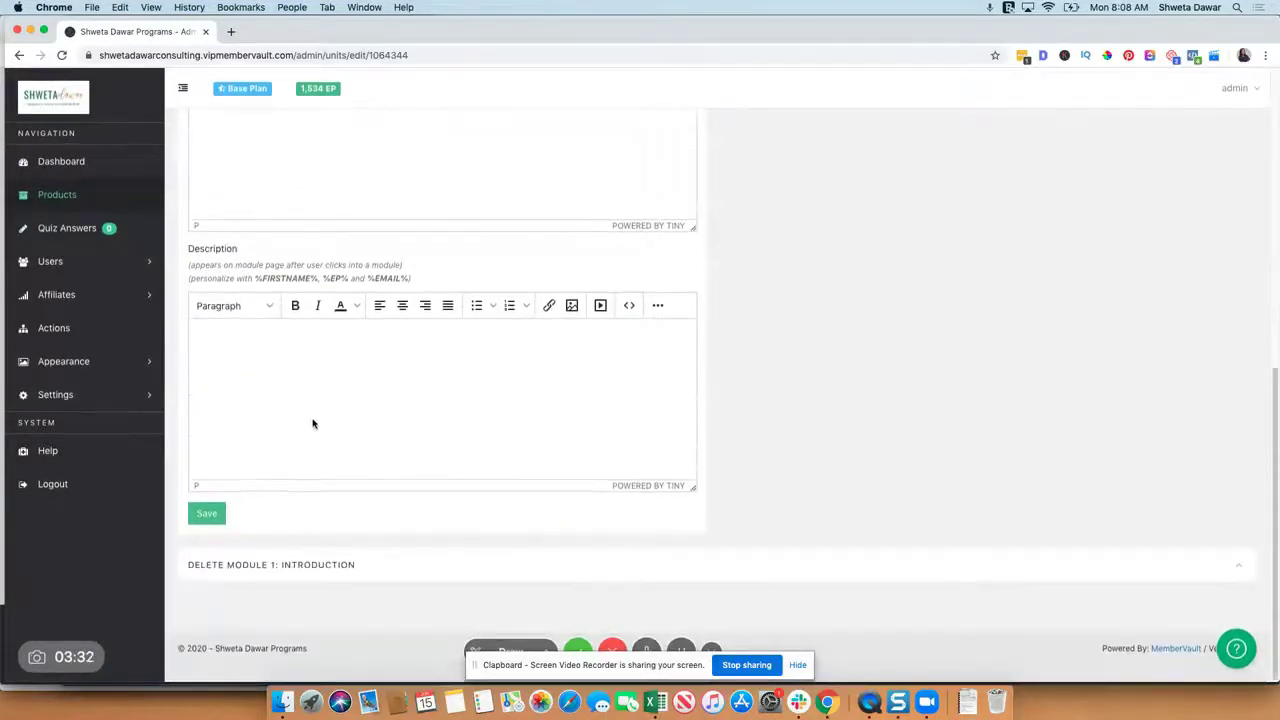
pyautogui.scroll(10, 314, 423)
pyautogui.click(760, 337)
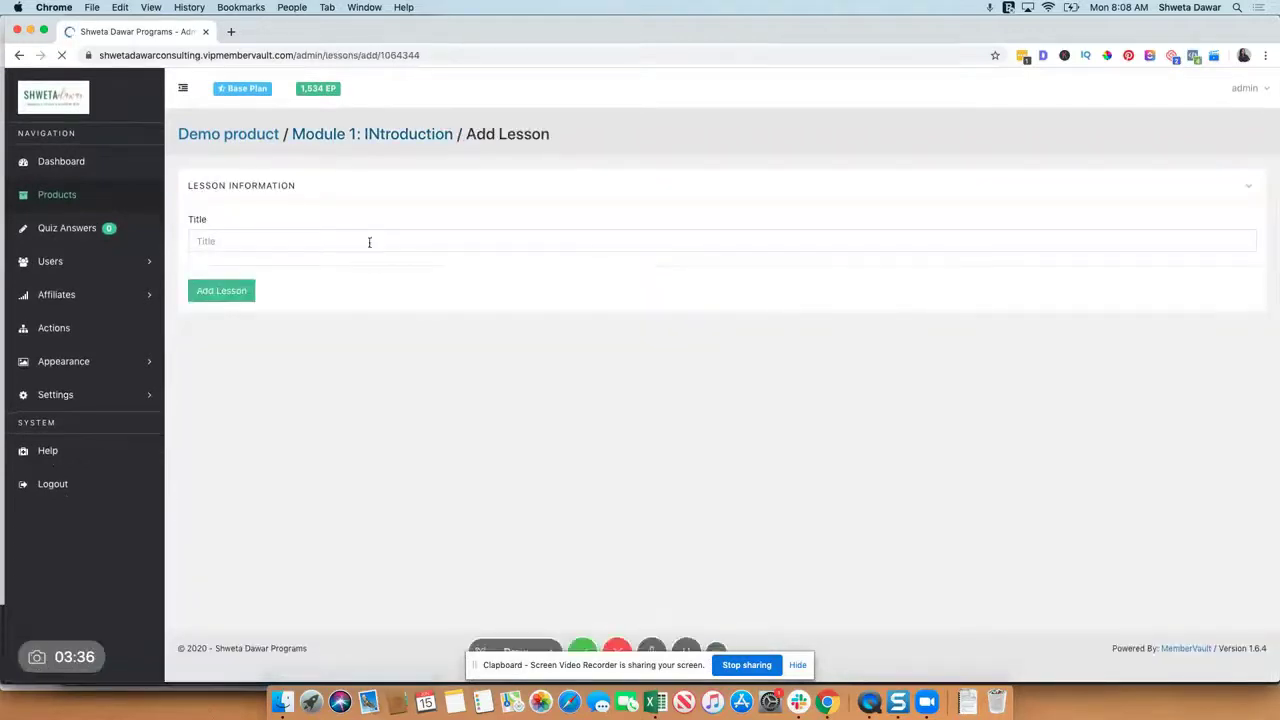
# Step: Create the lesson 'Welcome!' and leave its video type as None
pyautogui.click(369, 240)
pyautogui.write('Welcome!')
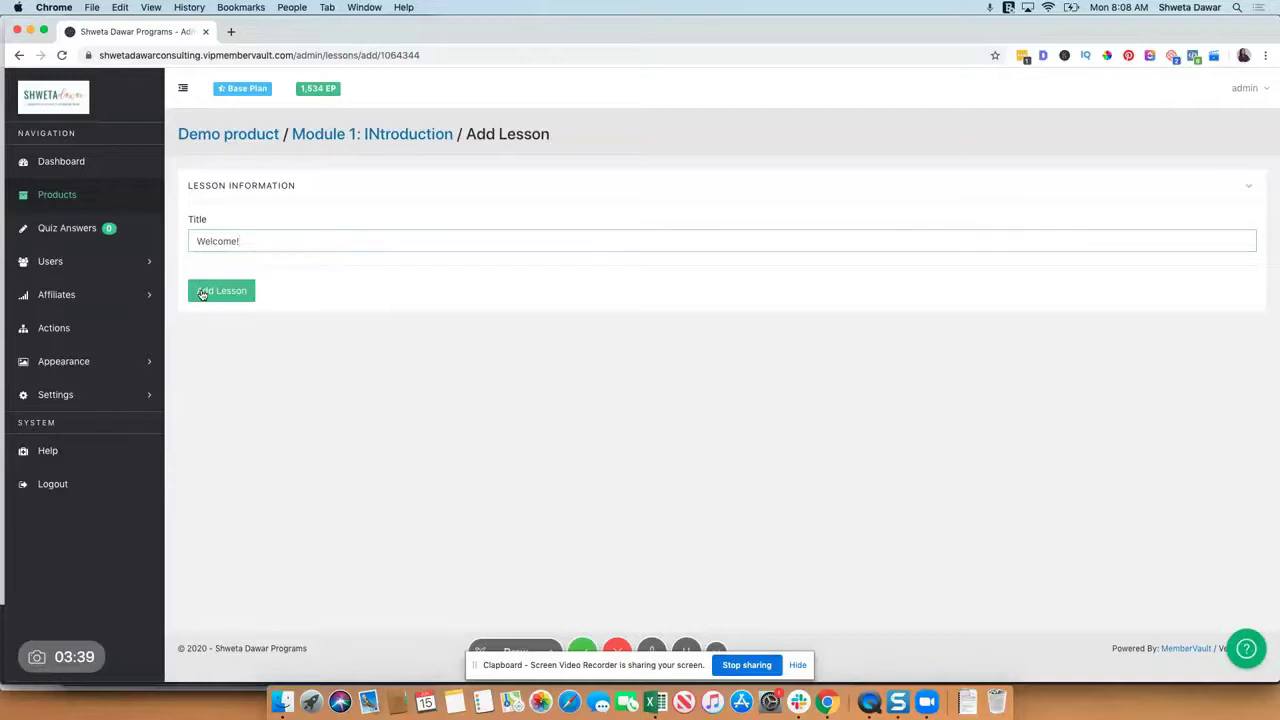
pyautogui.click(202, 293)
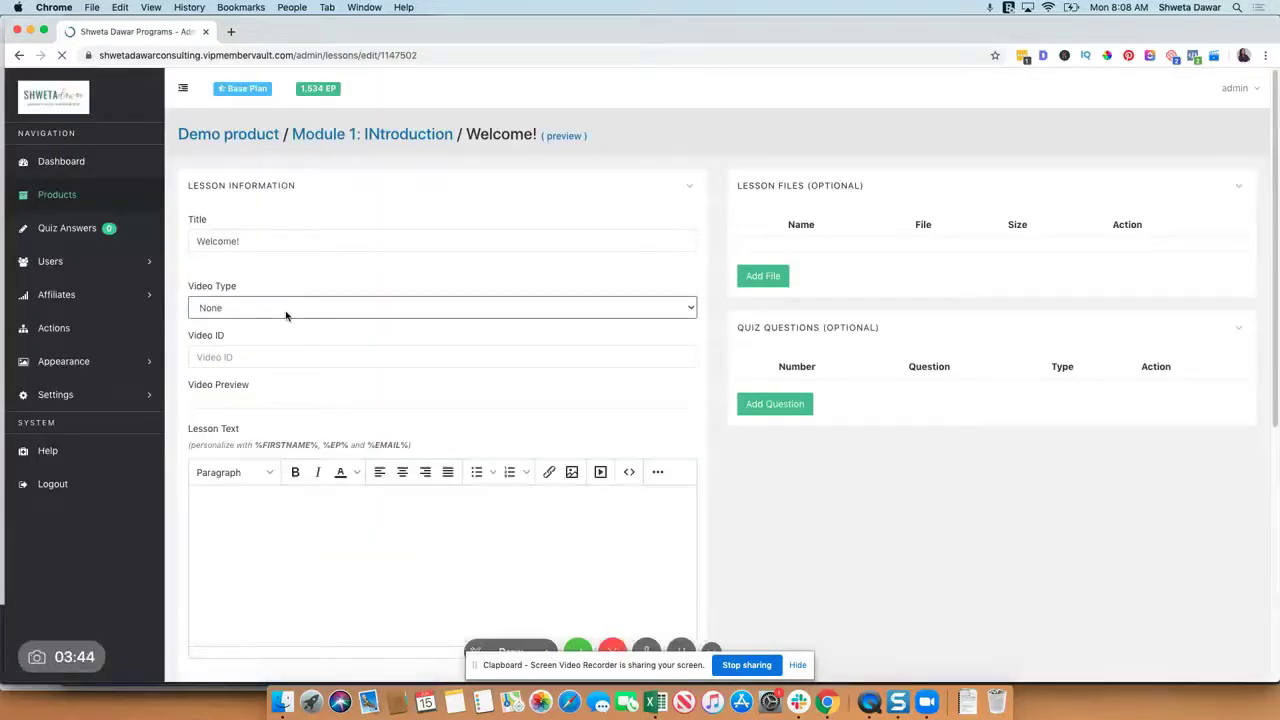
pyautogui.click(286, 315)
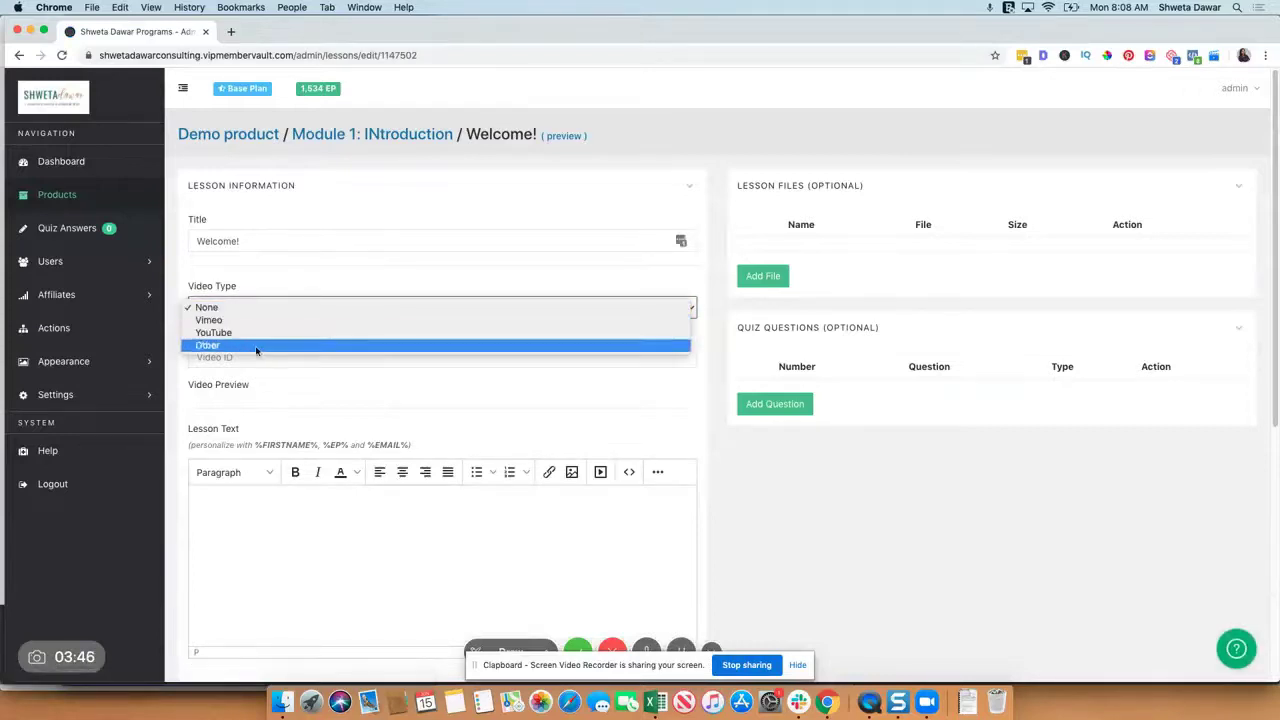
pyautogui.click(353, 401)
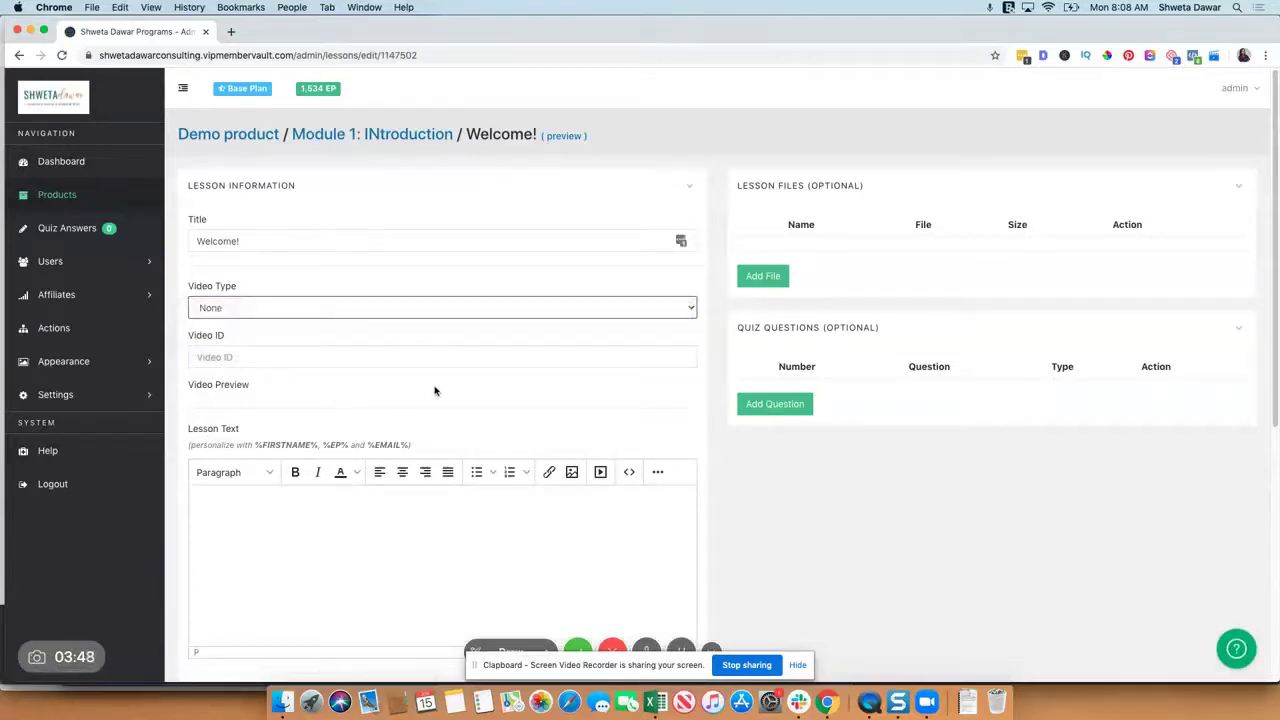
pyautogui.scroll(-2, 760, 276)
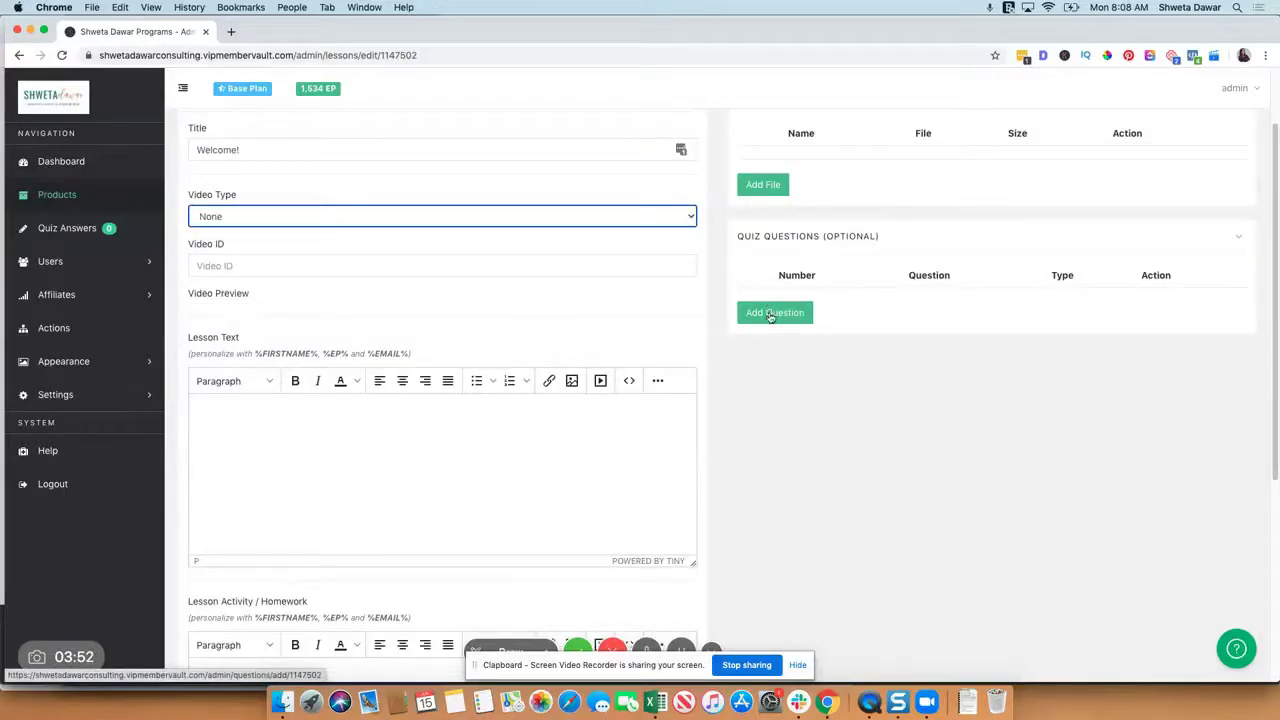
# Step: Add the Multiple Choice question 'When are we starting?' to the Welcome! lesson
pyautogui.click(771, 313)
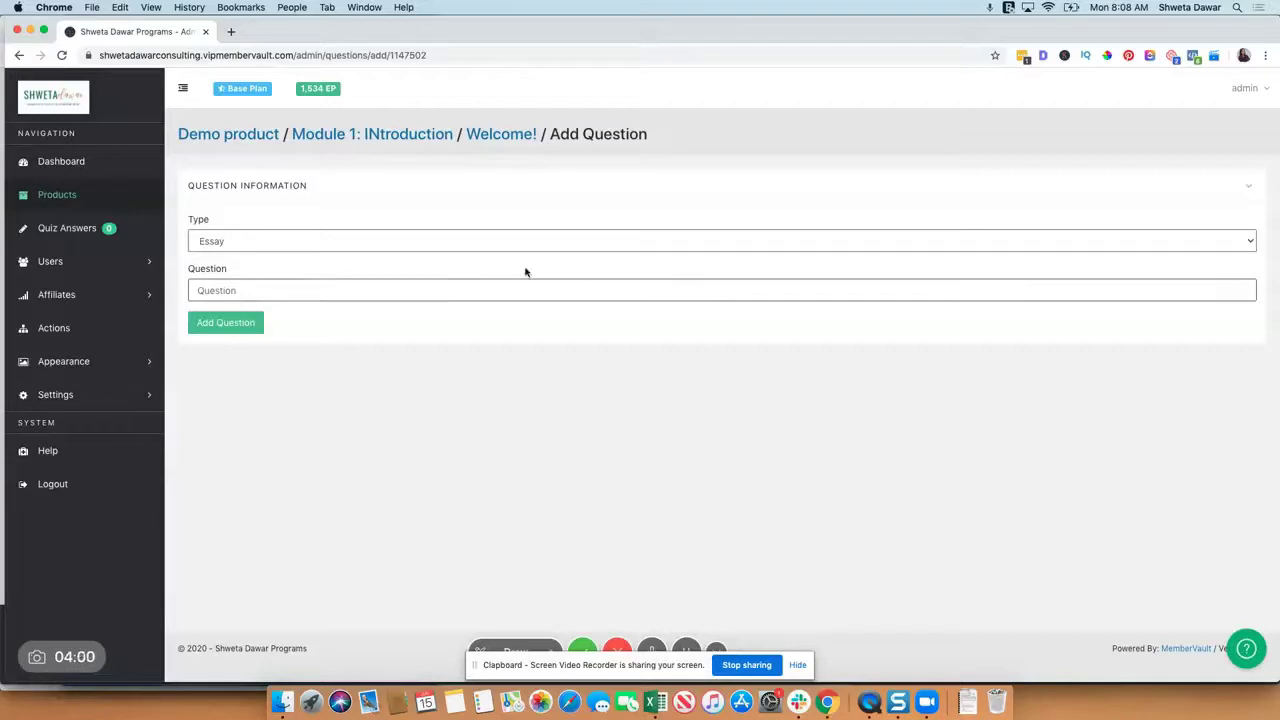
pyautogui.click(412, 241)
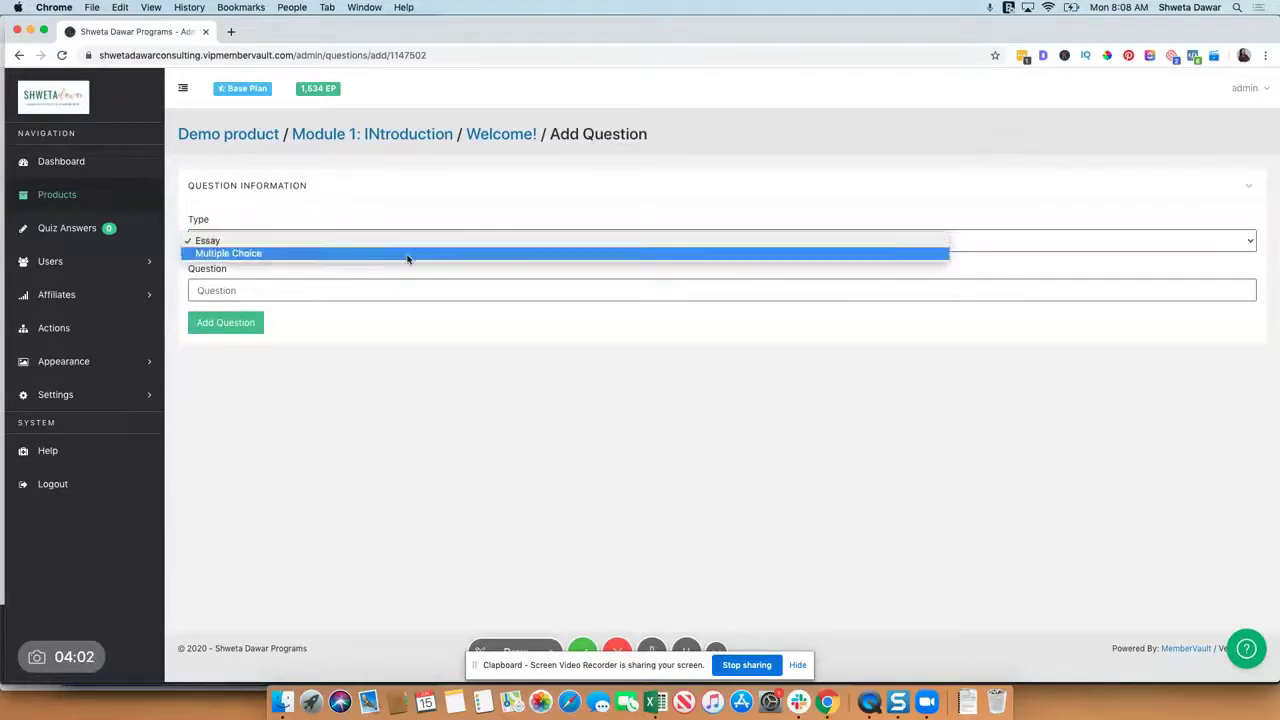
pyautogui.click(409, 257)
pyautogui.click(337, 291)
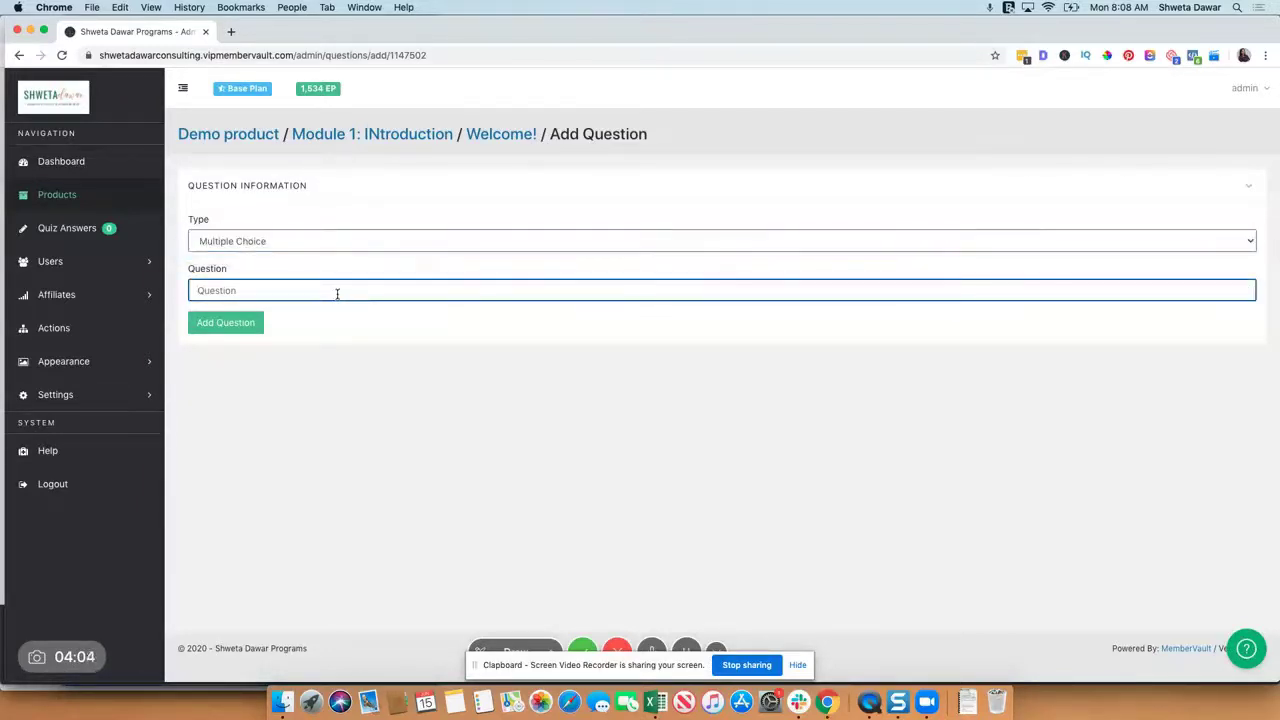
pyautogui.write('When are we starting?')
pyautogui.click(226, 322)
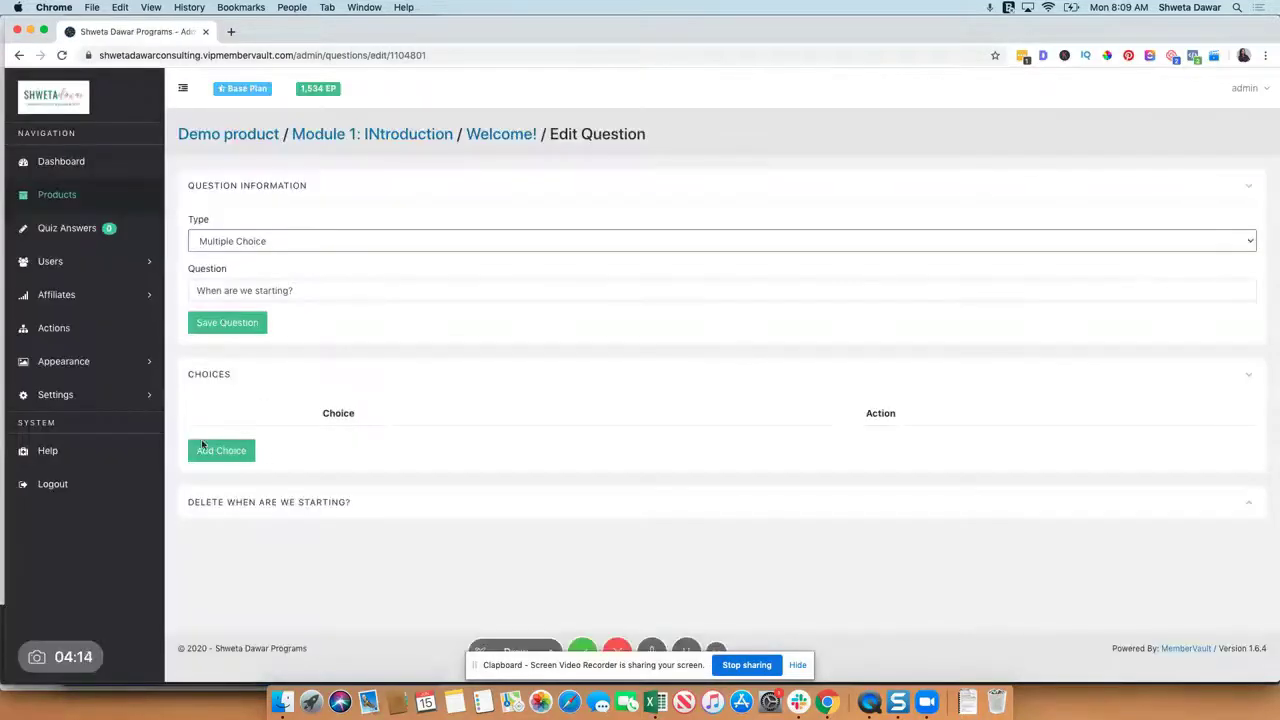
pyautogui.click(244, 505)
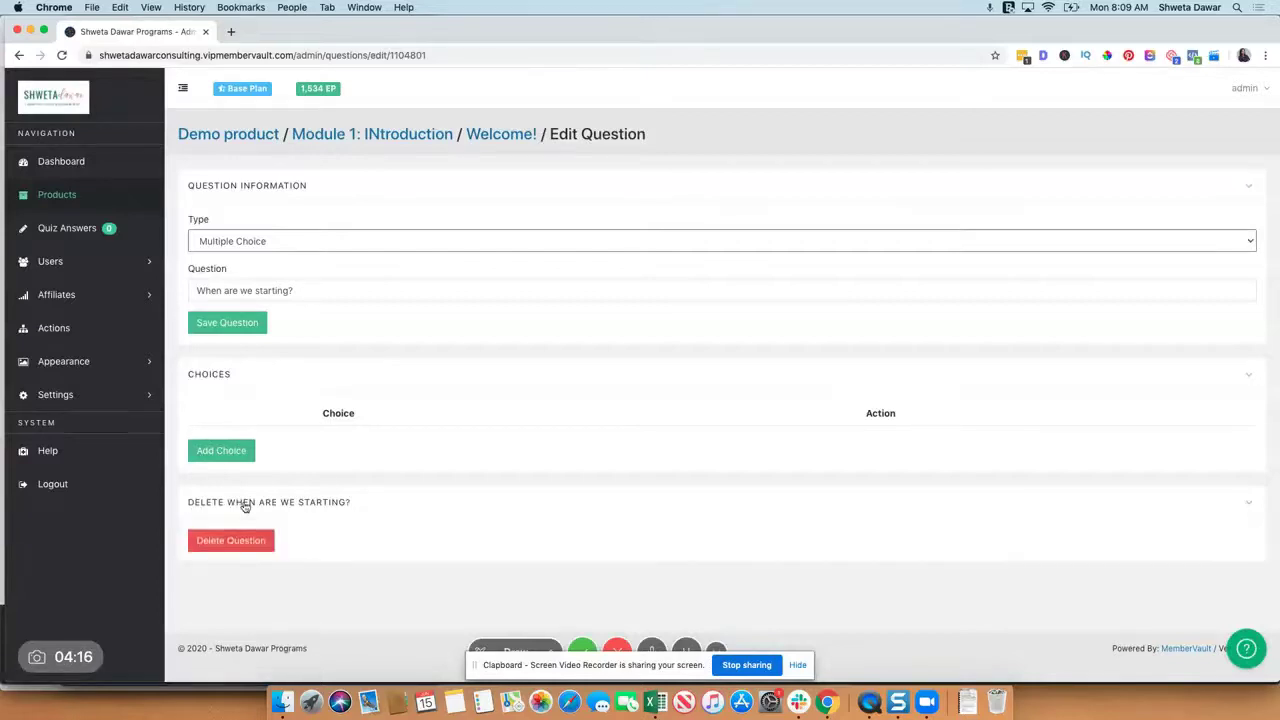
# Step: Delete the 'When are we starting?' question and return via Module 1: INtroduction to Demo product
pyautogui.click(231, 540)
pyautogui.click(772, 135)
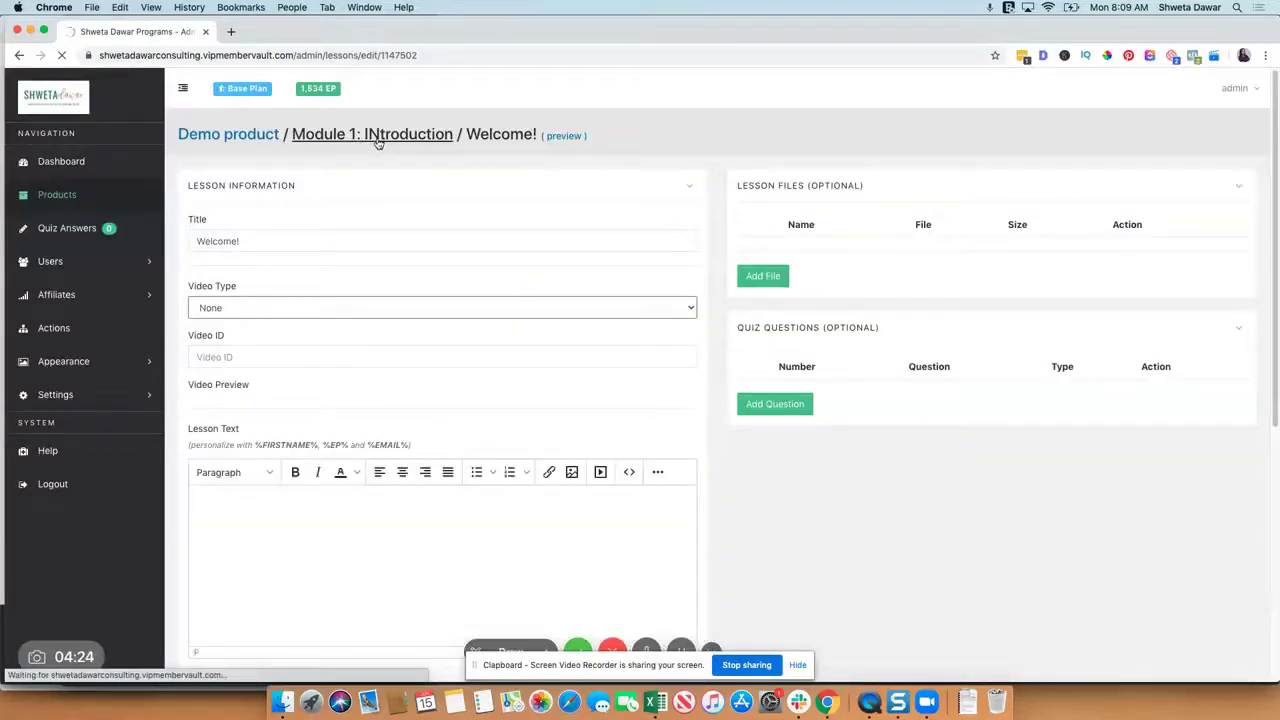
pyautogui.click(378, 143)
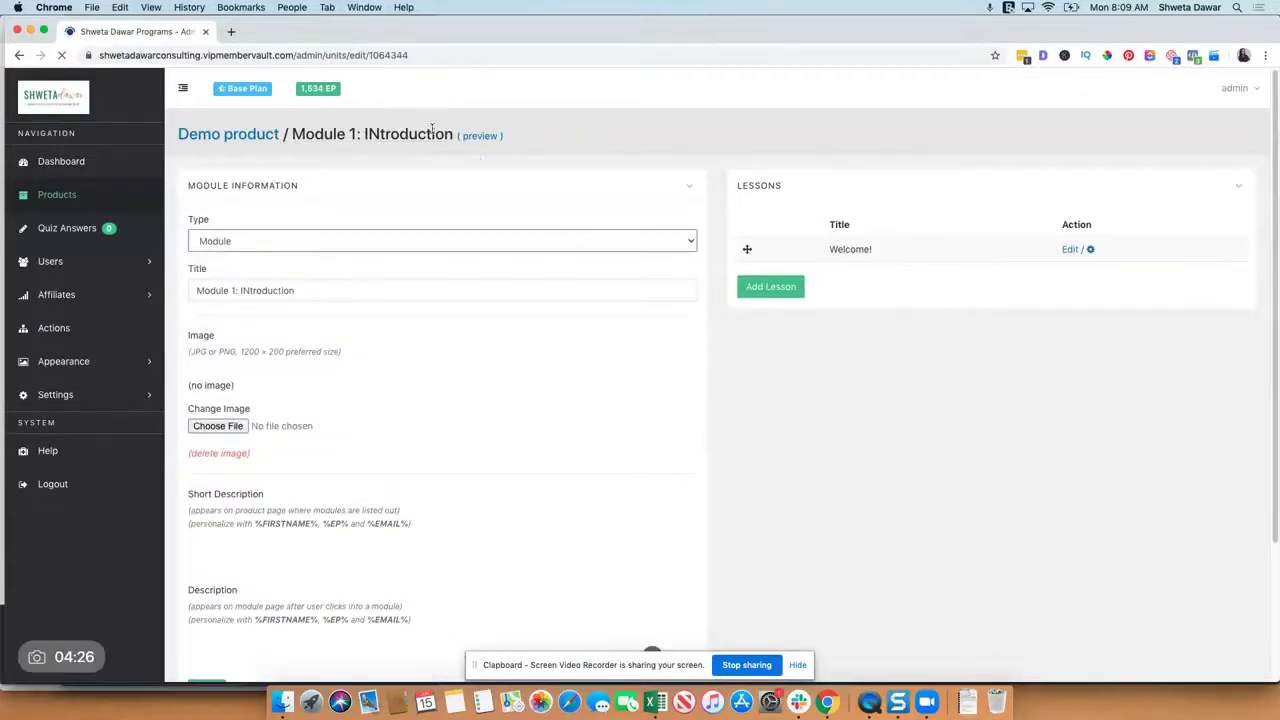
pyautogui.click(229, 140)
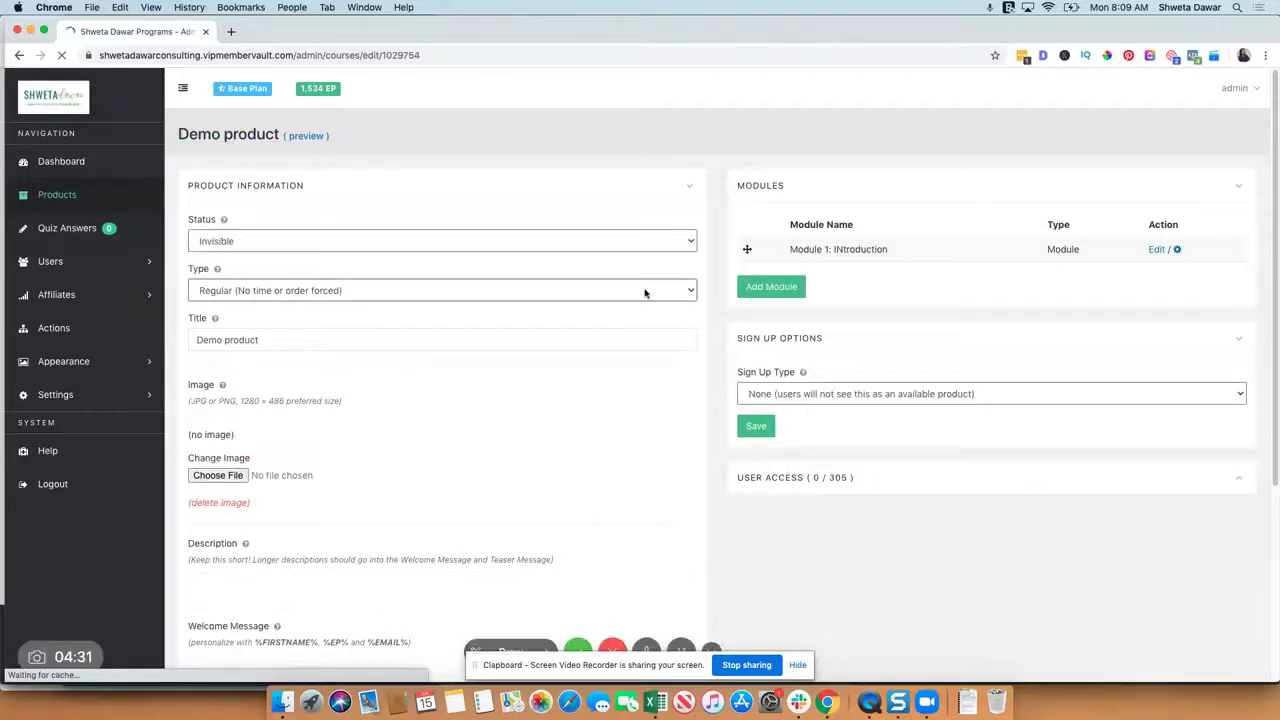
pyautogui.scroll(-1, 814, 272)
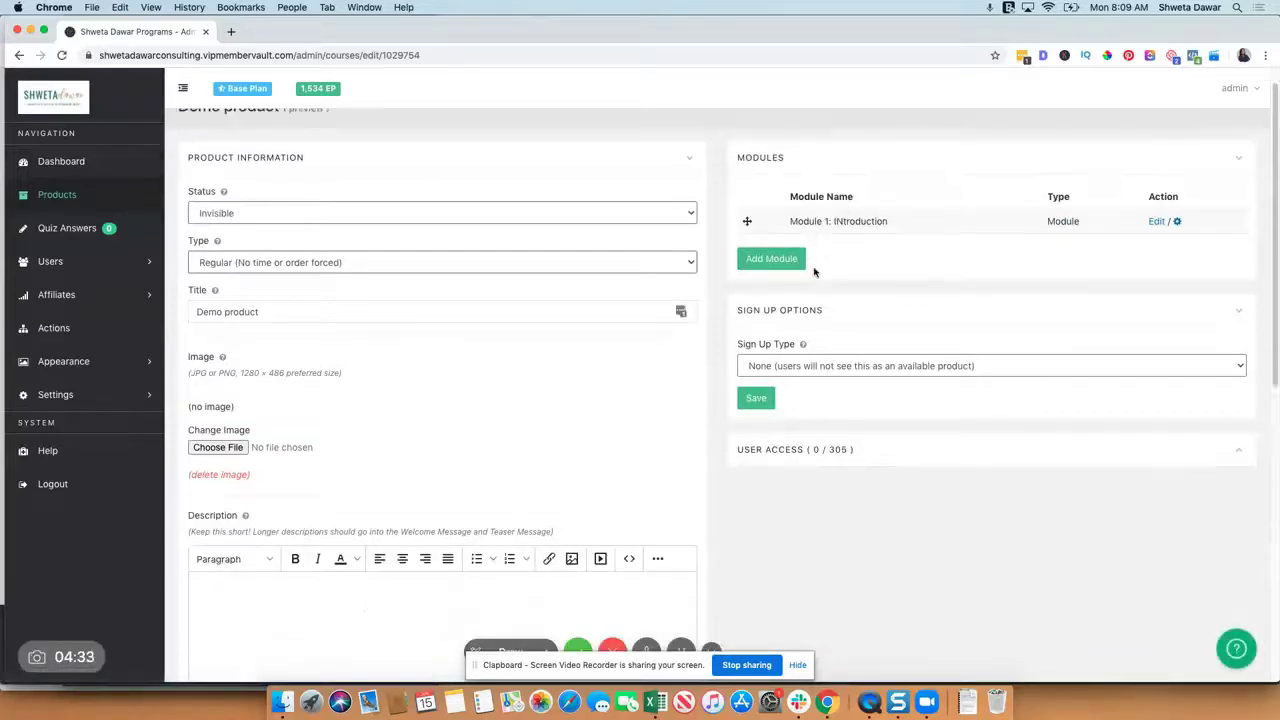
pyautogui.scroll(-5, 814, 272)
pyautogui.scroll(5, 814, 272)
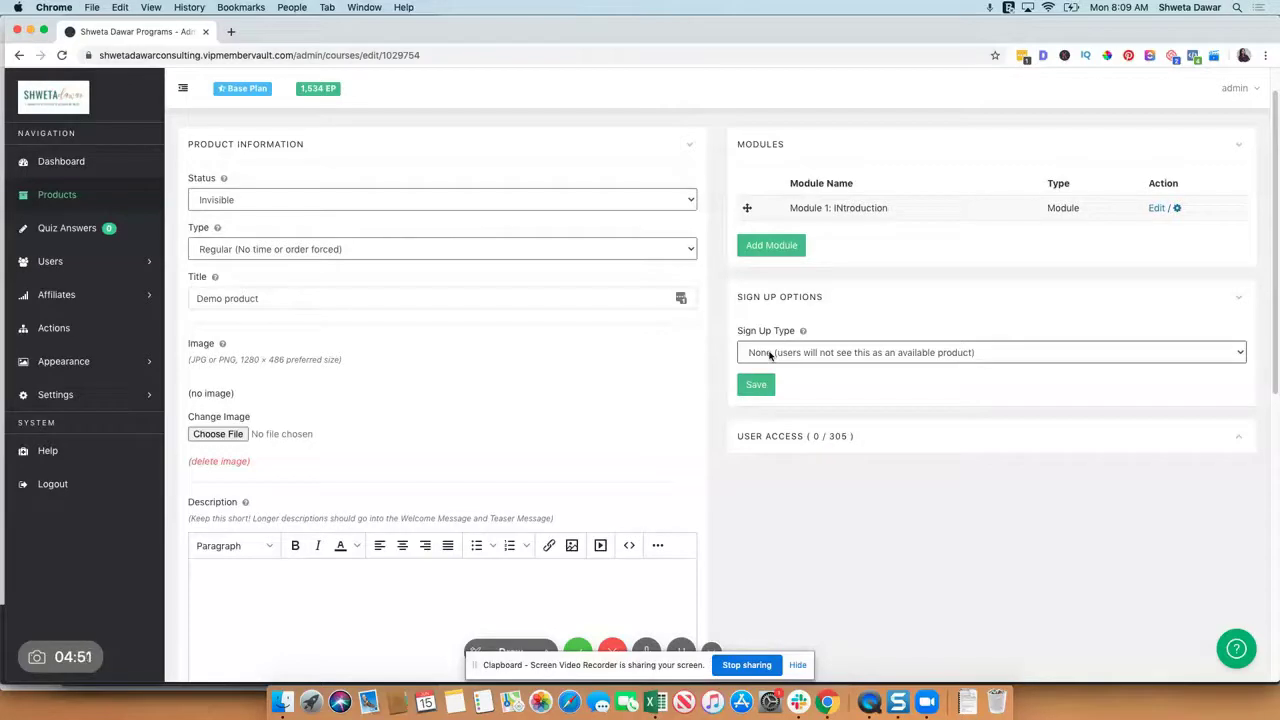
# Step: Change Demo product's sign-up type to Payment, showing One Time pricing at 0.00 U.S. Dollar
pyautogui.click(770, 355)
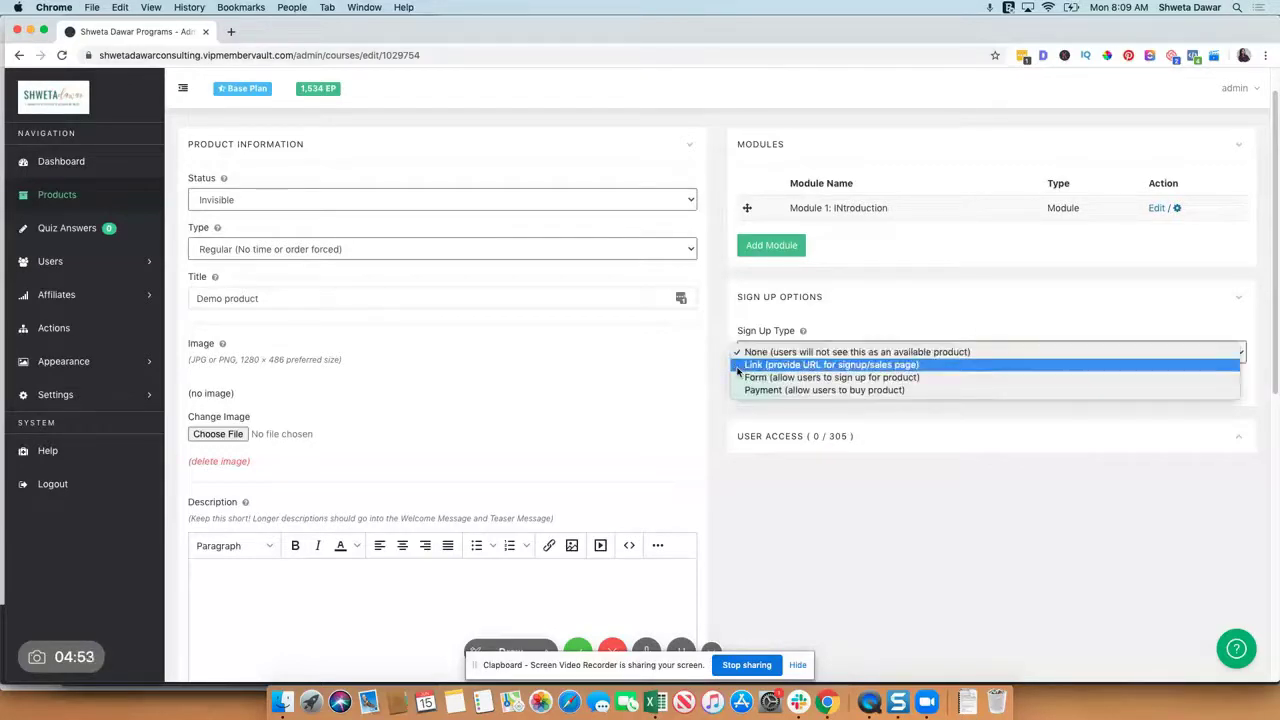
pyautogui.click(740, 365)
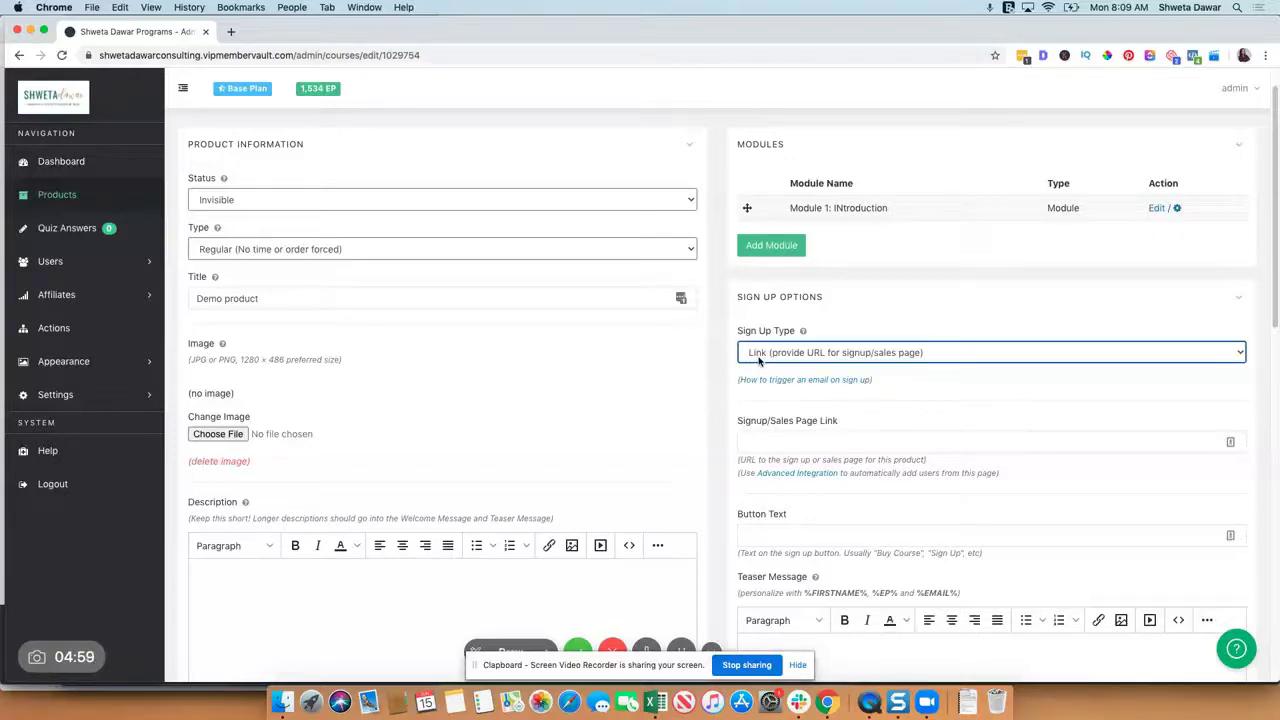
pyautogui.click(758, 356)
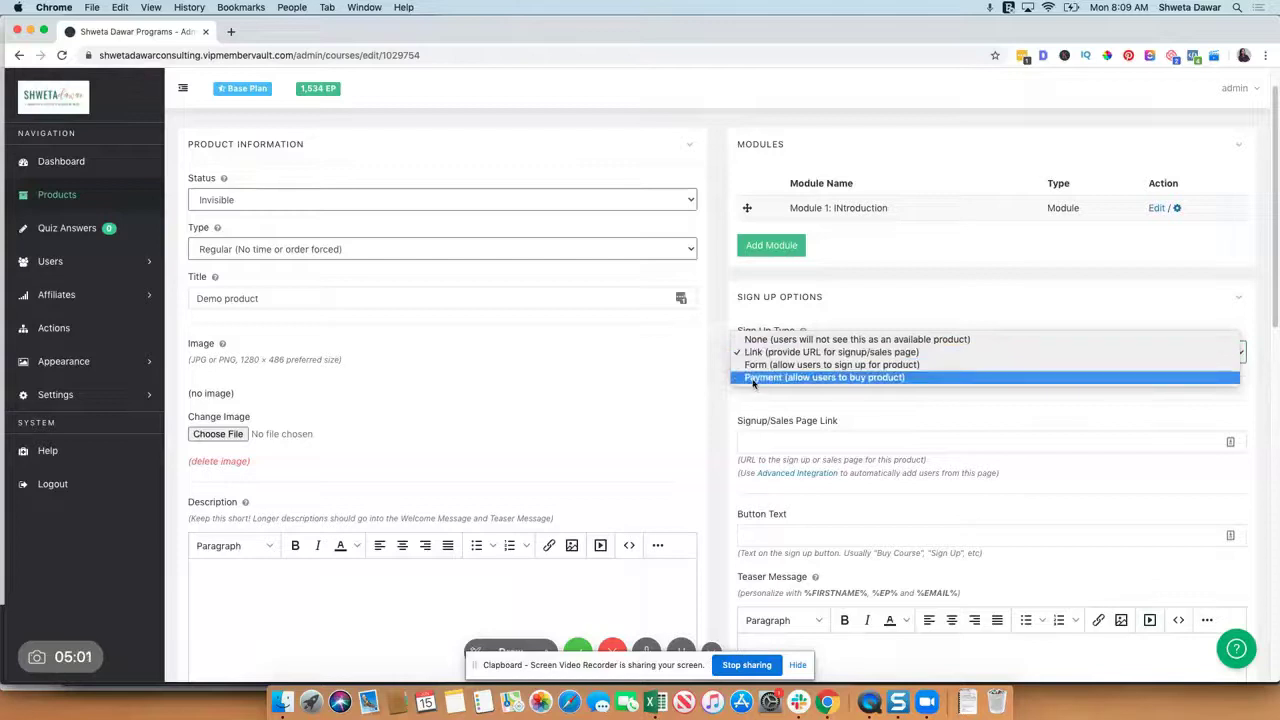
pyautogui.click(754, 378)
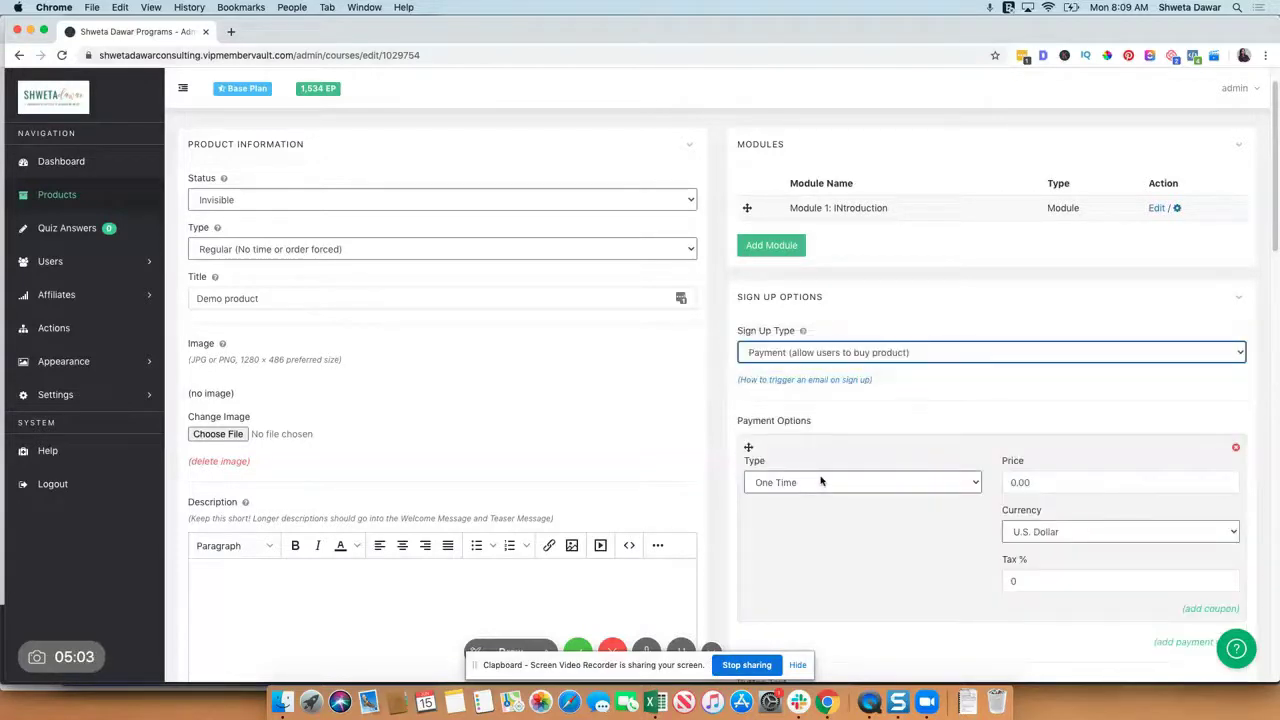
pyautogui.scroll(-3, 972, 420)
pyautogui.scroll(-3, 1003, 435)
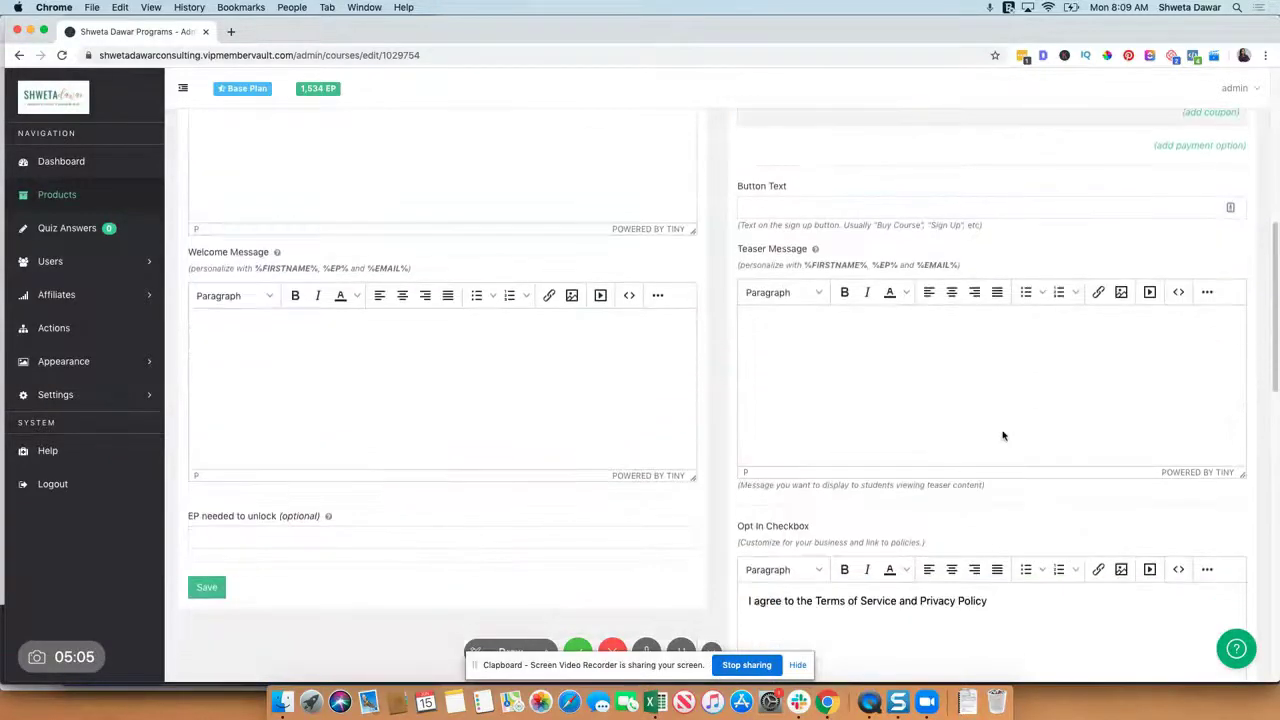
pyautogui.scroll(-5, 1001, 521)
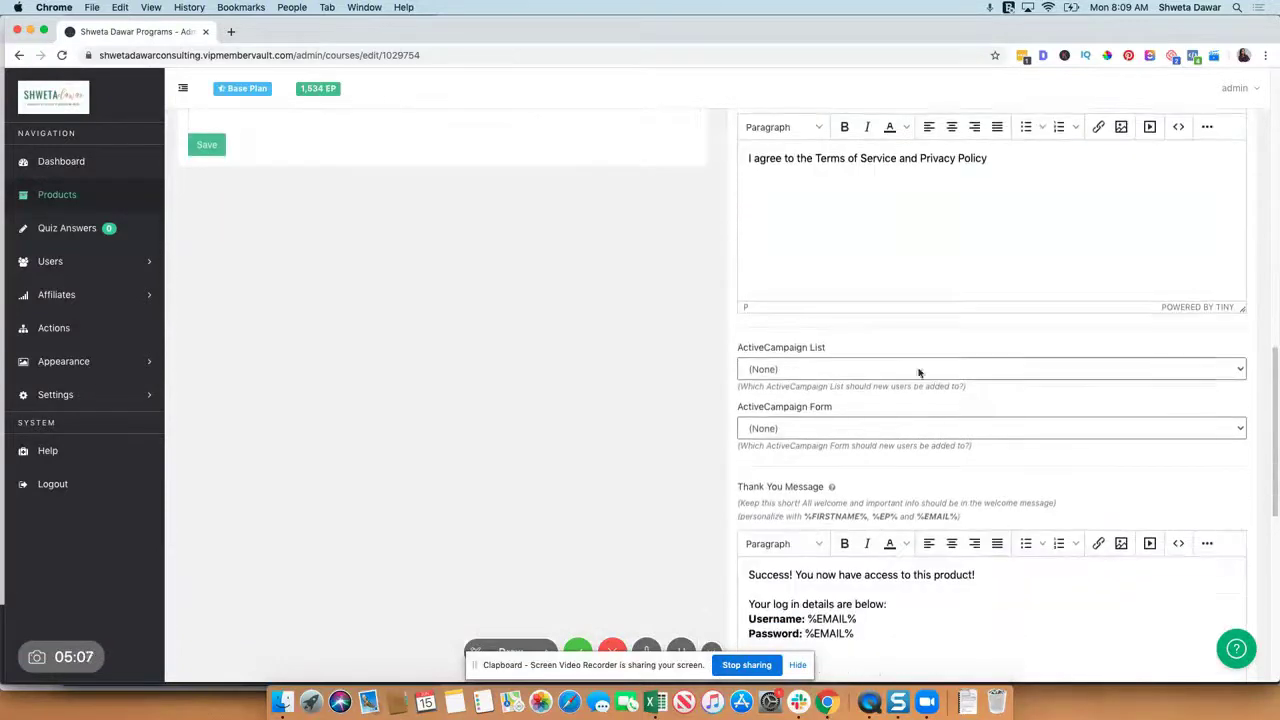
pyautogui.scroll(-3, 870, 350)
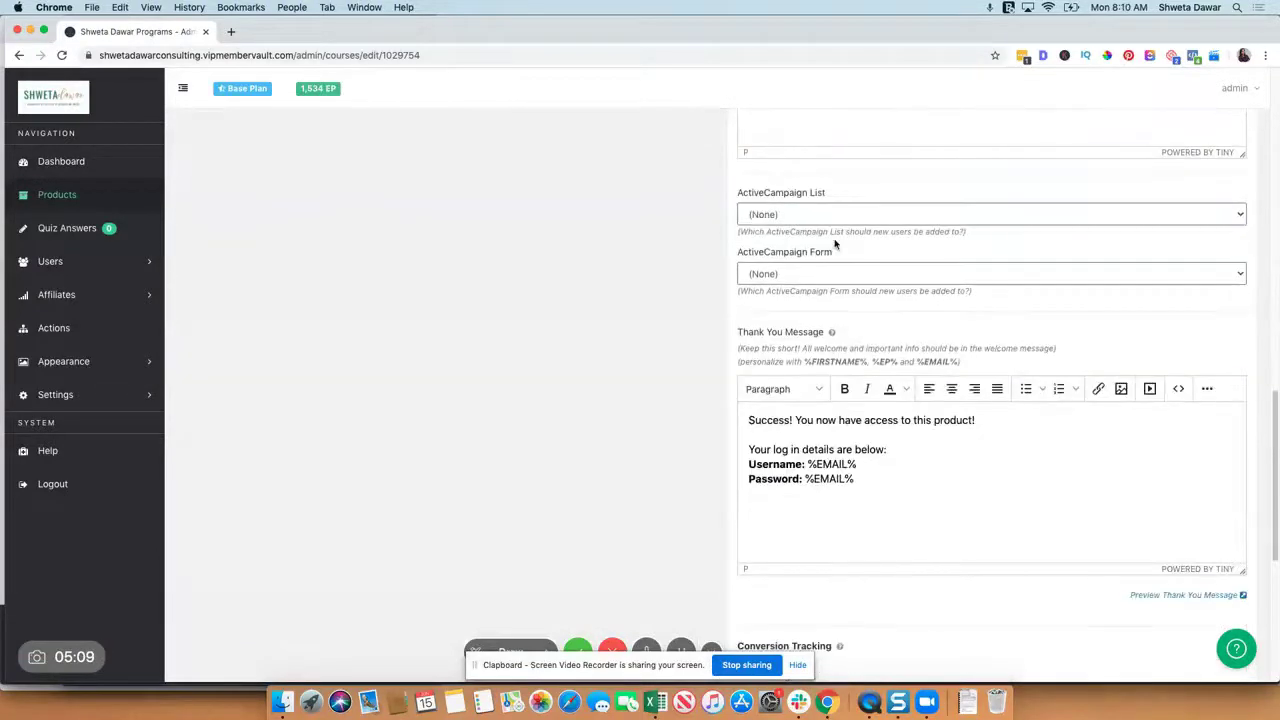
pyautogui.scroll(-5, 840, 302)
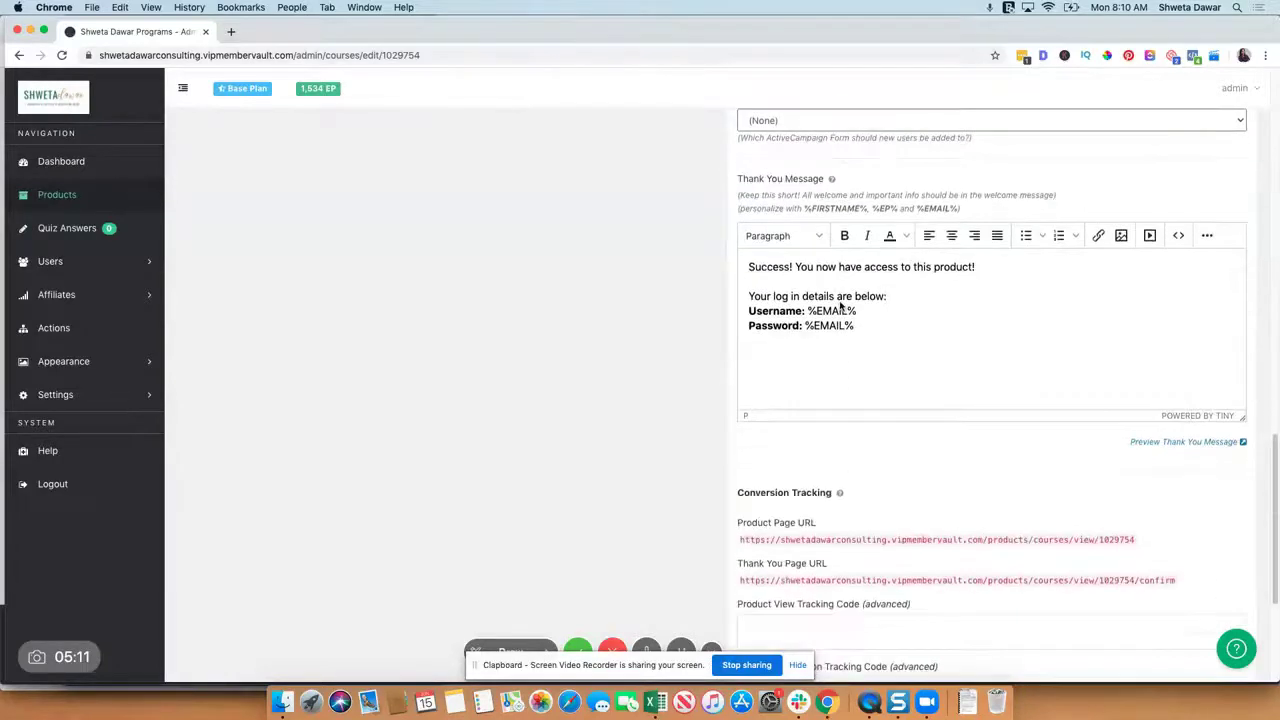
pyautogui.scroll(10, 896, 374)
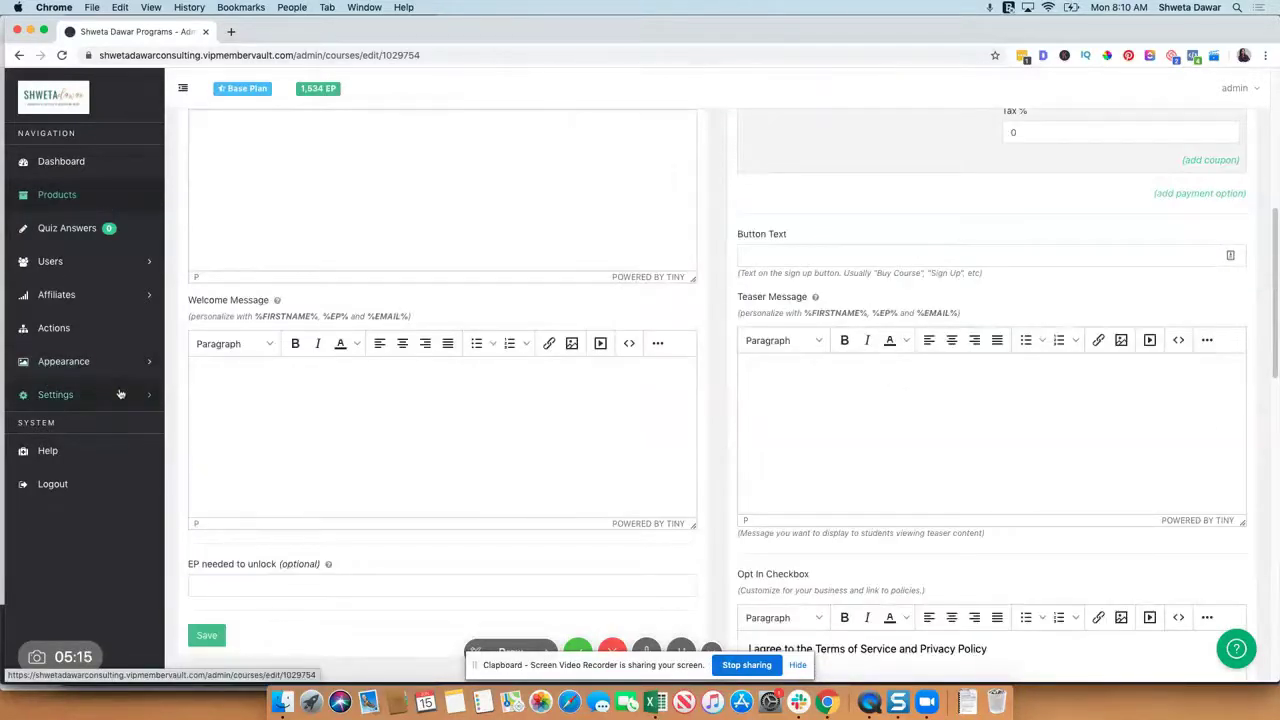
# Step: Expand Settings and look through the General and Email Integration pages
pyautogui.click(54, 396)
pyautogui.click(52, 419)
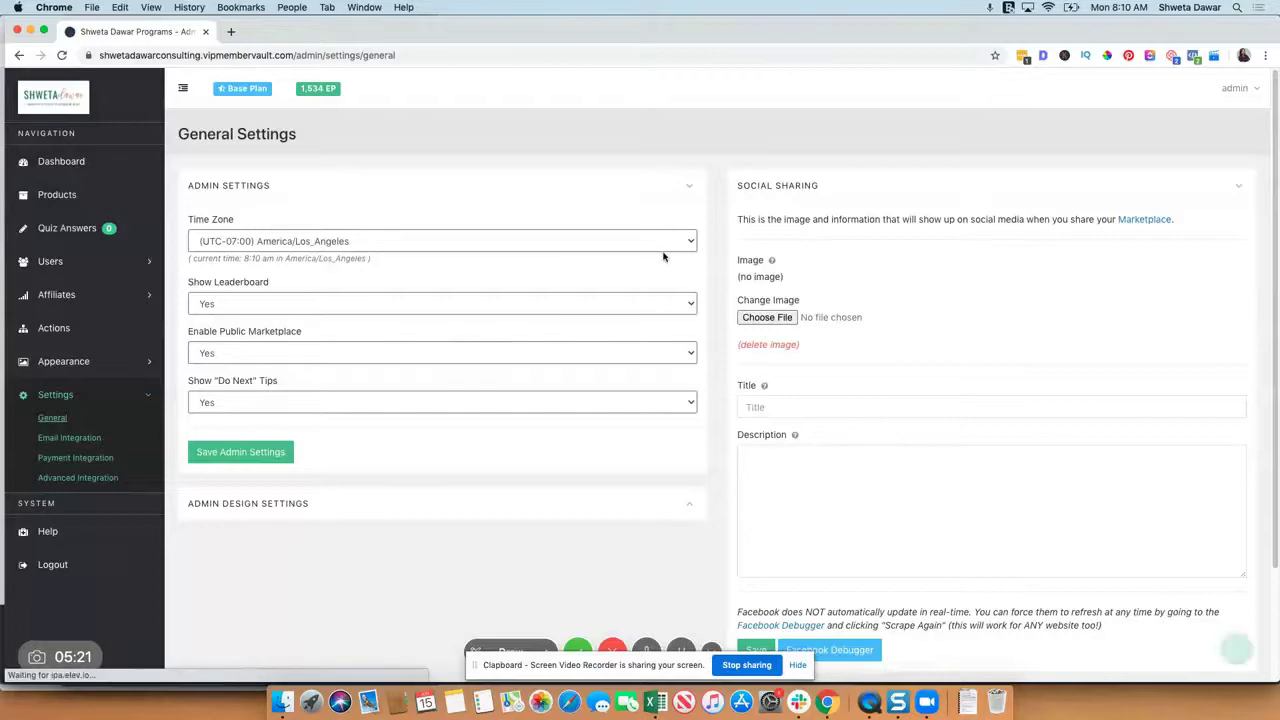
pyautogui.scroll(-3, 663, 257)
pyautogui.scroll(3, 886, 423)
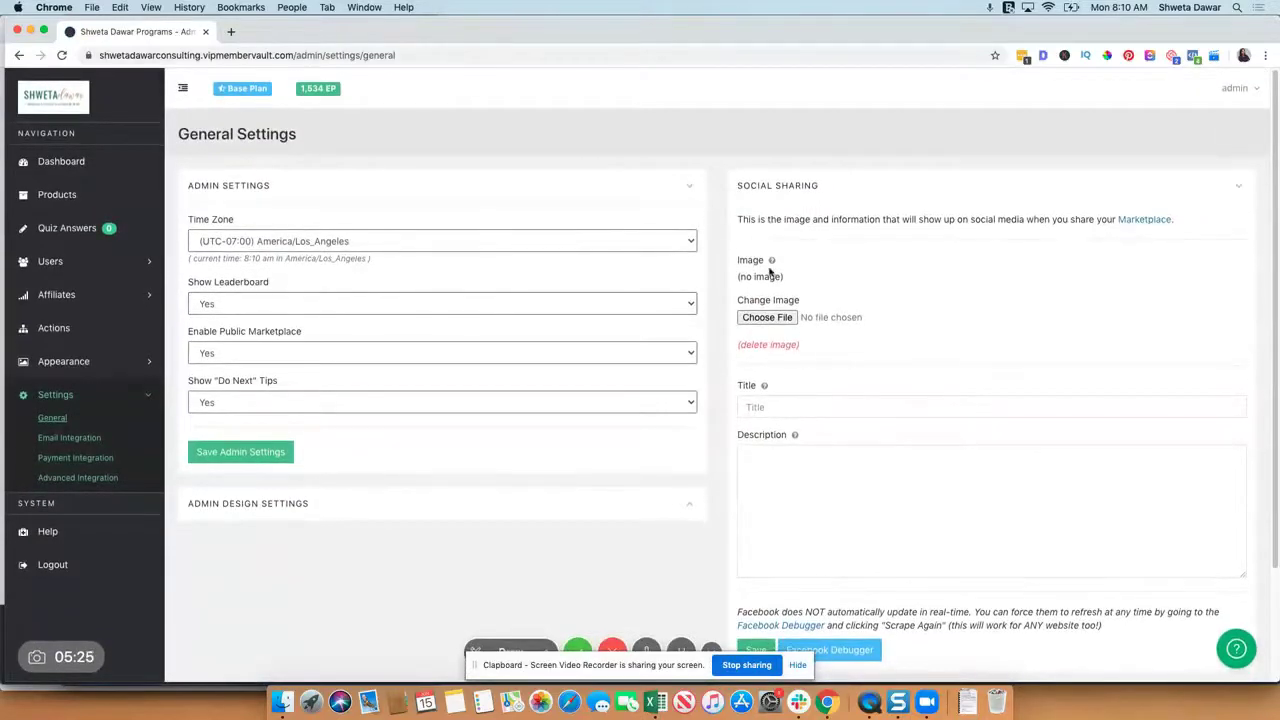
pyautogui.scroll(-3, 787, 420)
pyautogui.scroll(3, 787, 417)
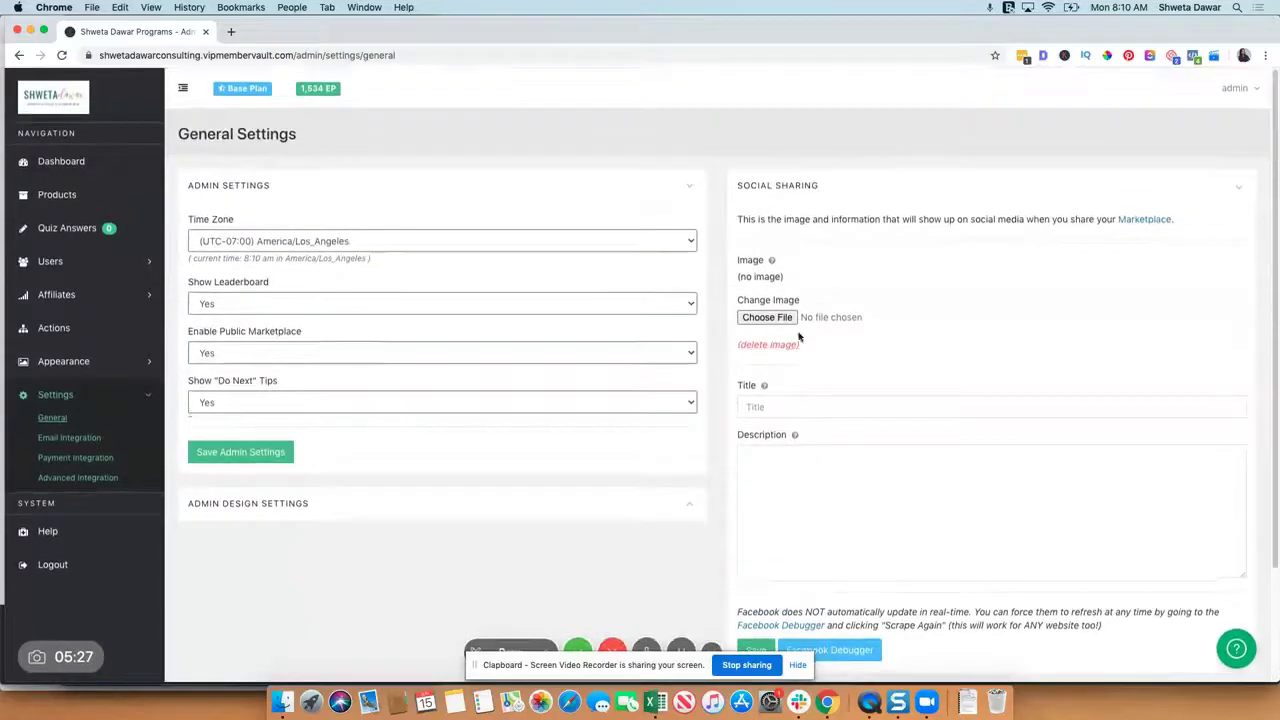
pyautogui.click(47, 440)
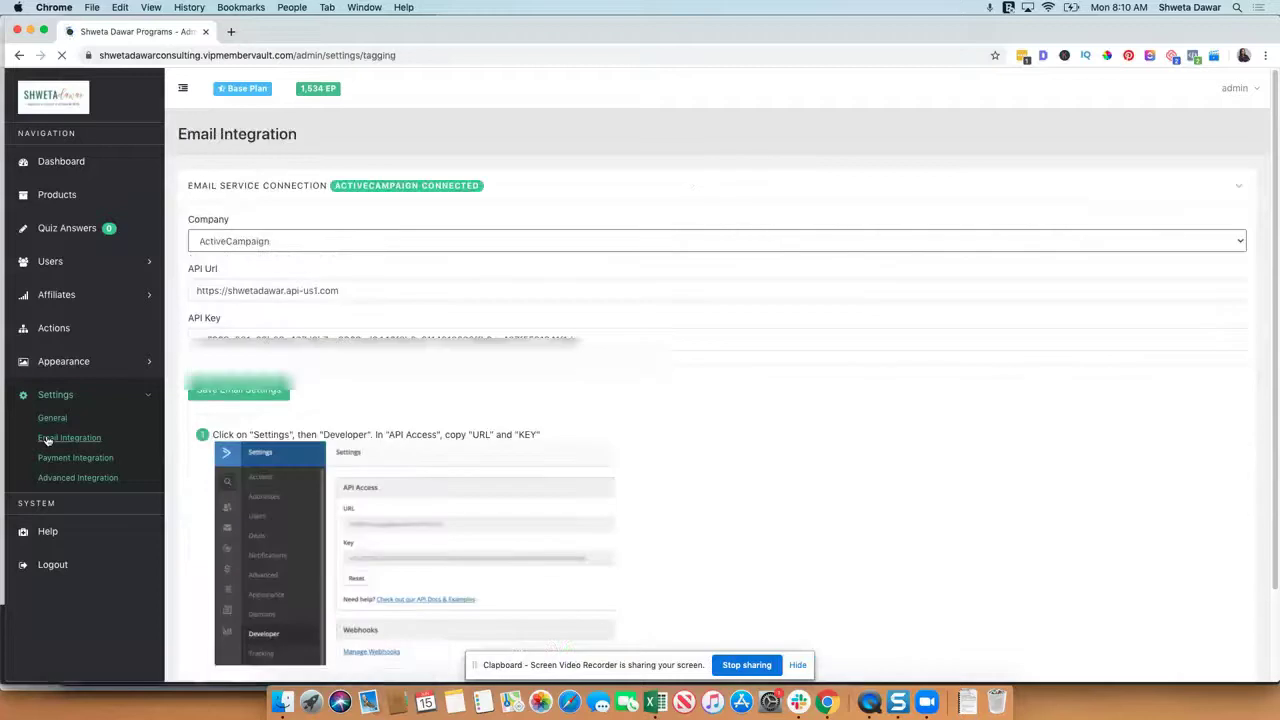
pyautogui.scroll(-3, 394, 395)
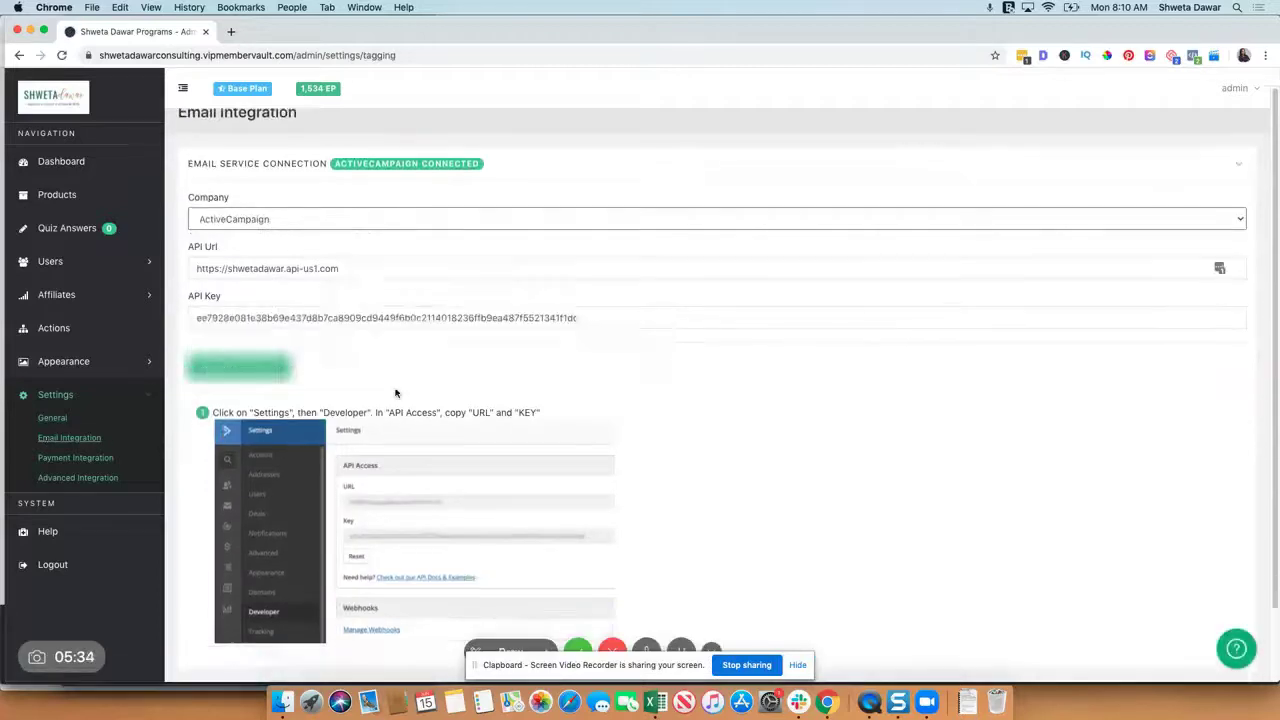
pyautogui.scroll(3, 394, 391)
# Step: Check Payment Integration, then the Advanced Integration options including Generic Web Hooks
pyautogui.click(45, 457)
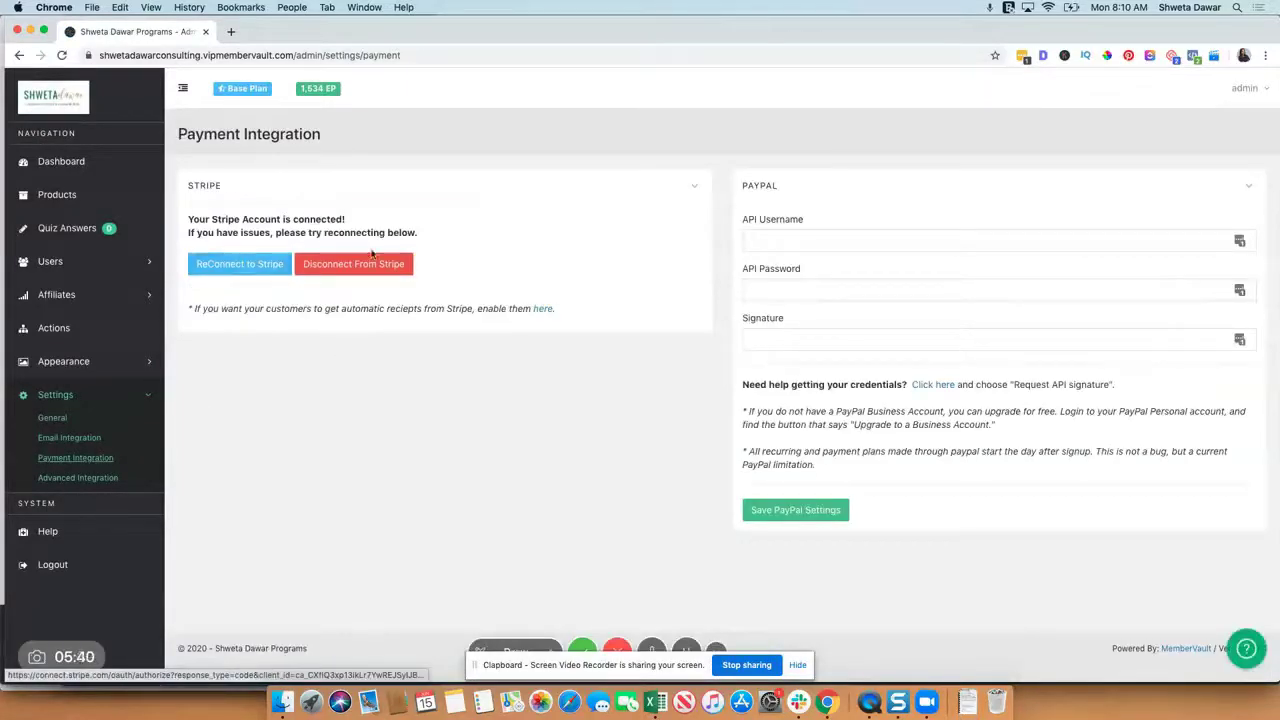
pyautogui.click(98, 478)
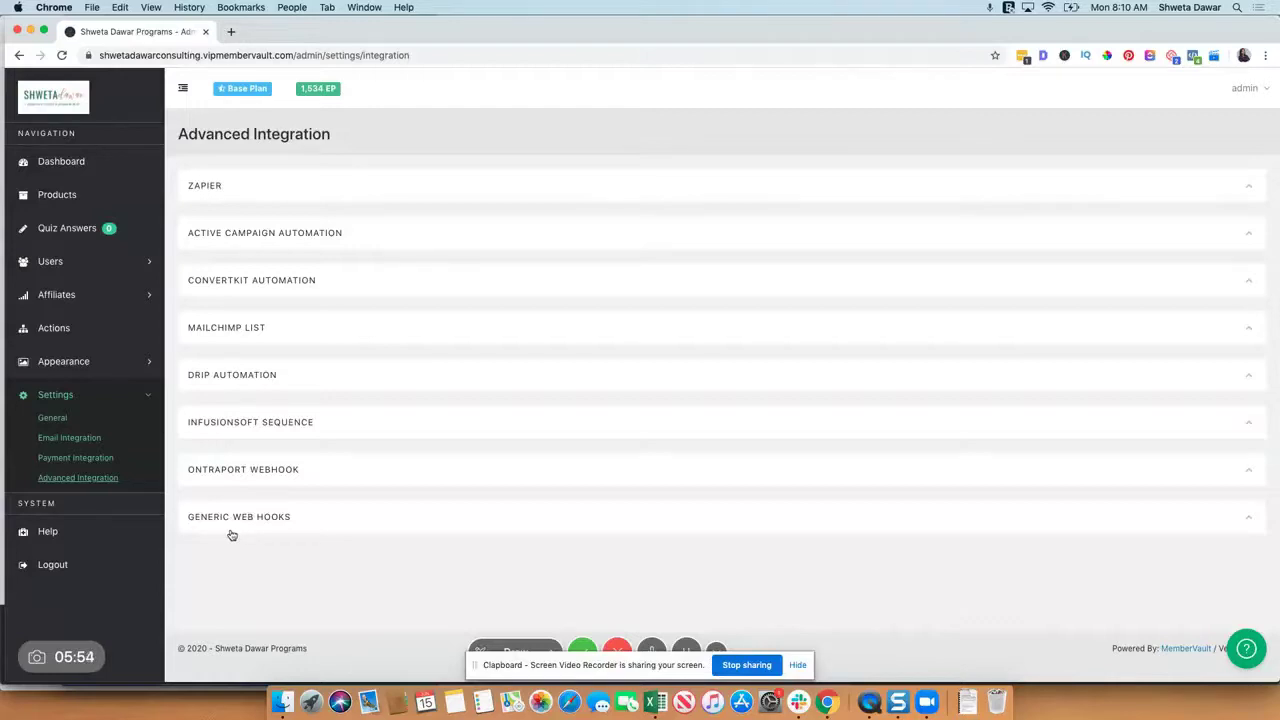
pyautogui.click(236, 522)
pyautogui.click(236, 522)
pyautogui.click(56, 296)
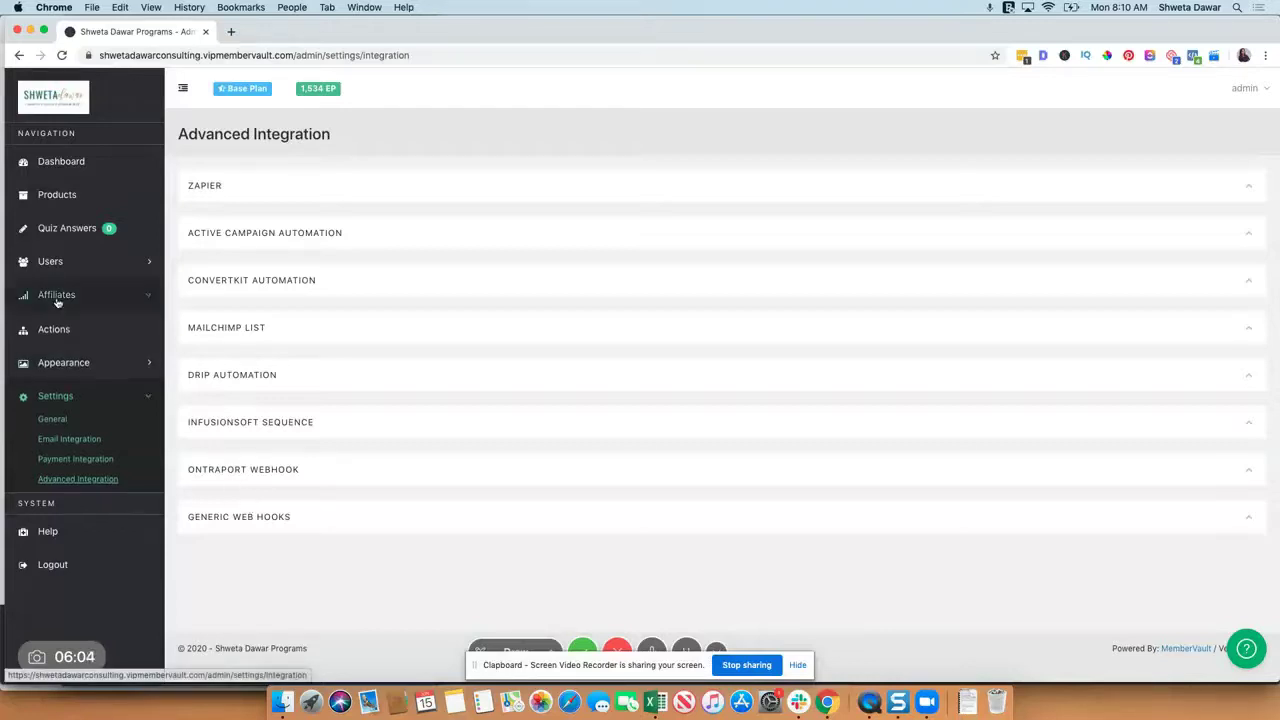
# Step: Open Affiliate Settings, where only What The Tech Club is active at 30.00% USD
pyautogui.click(50, 322)
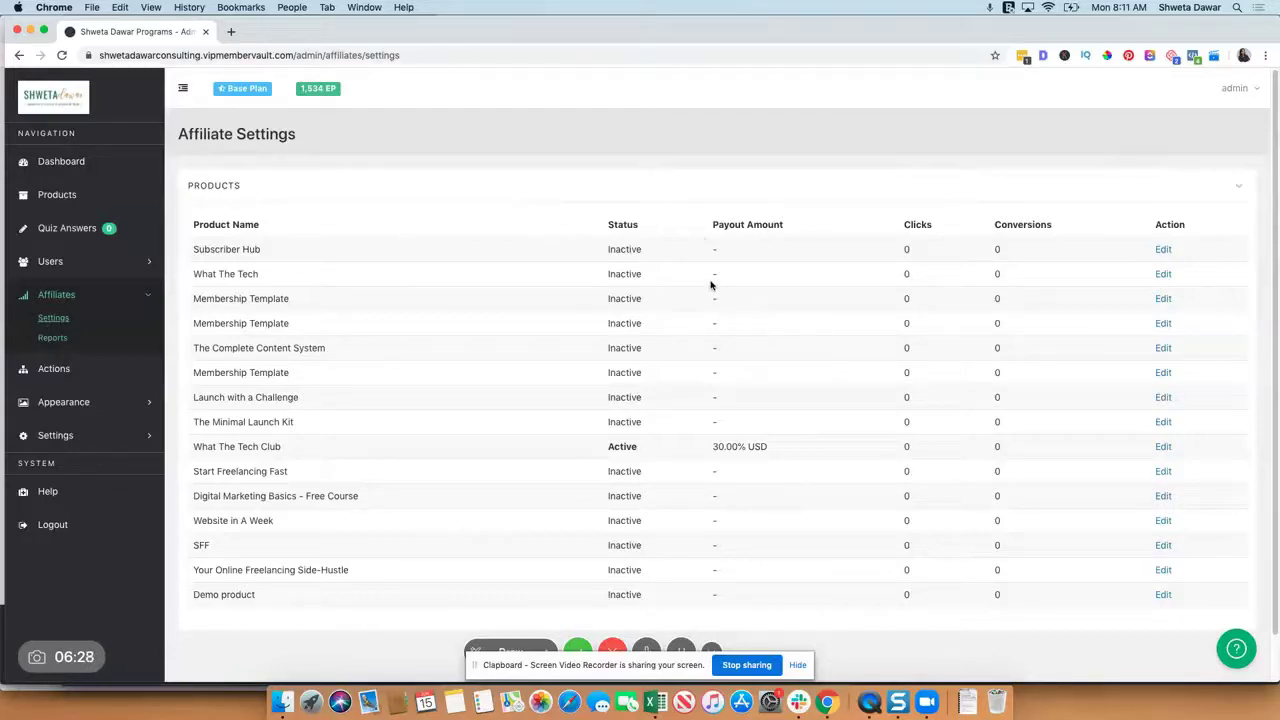
pyautogui.scroll(-2, 711, 280)
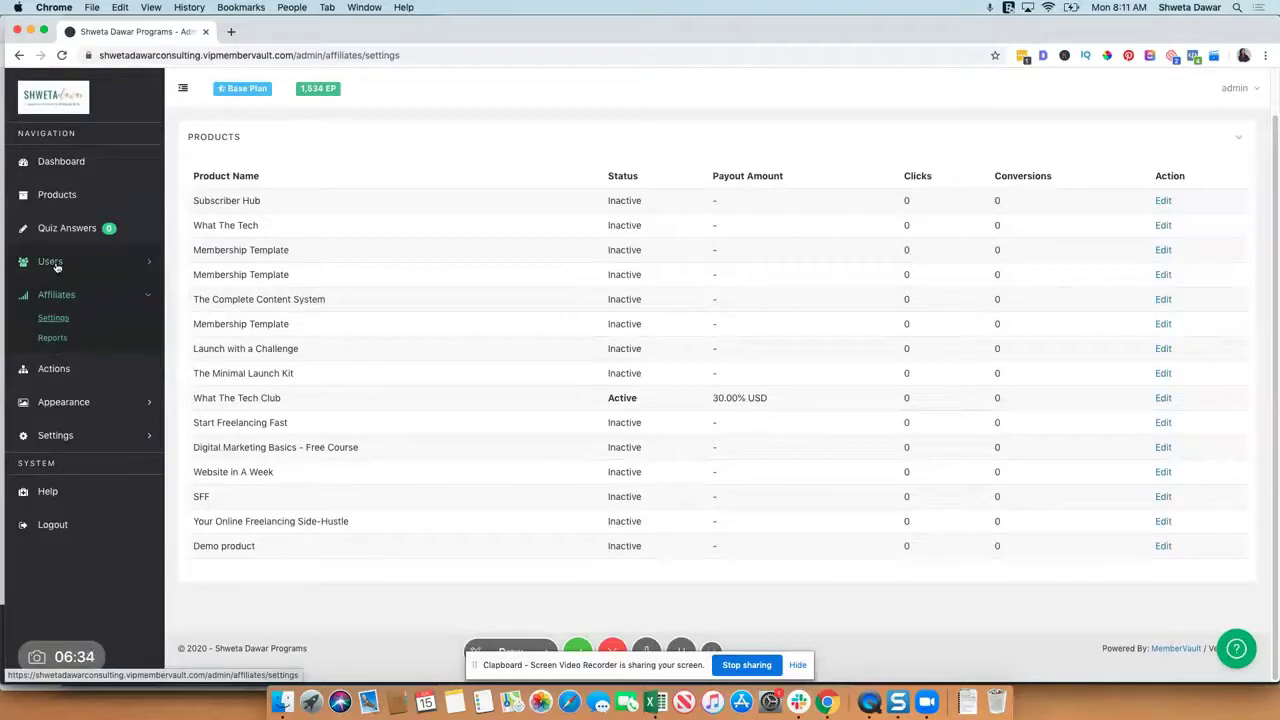
pyautogui.click(55, 263)
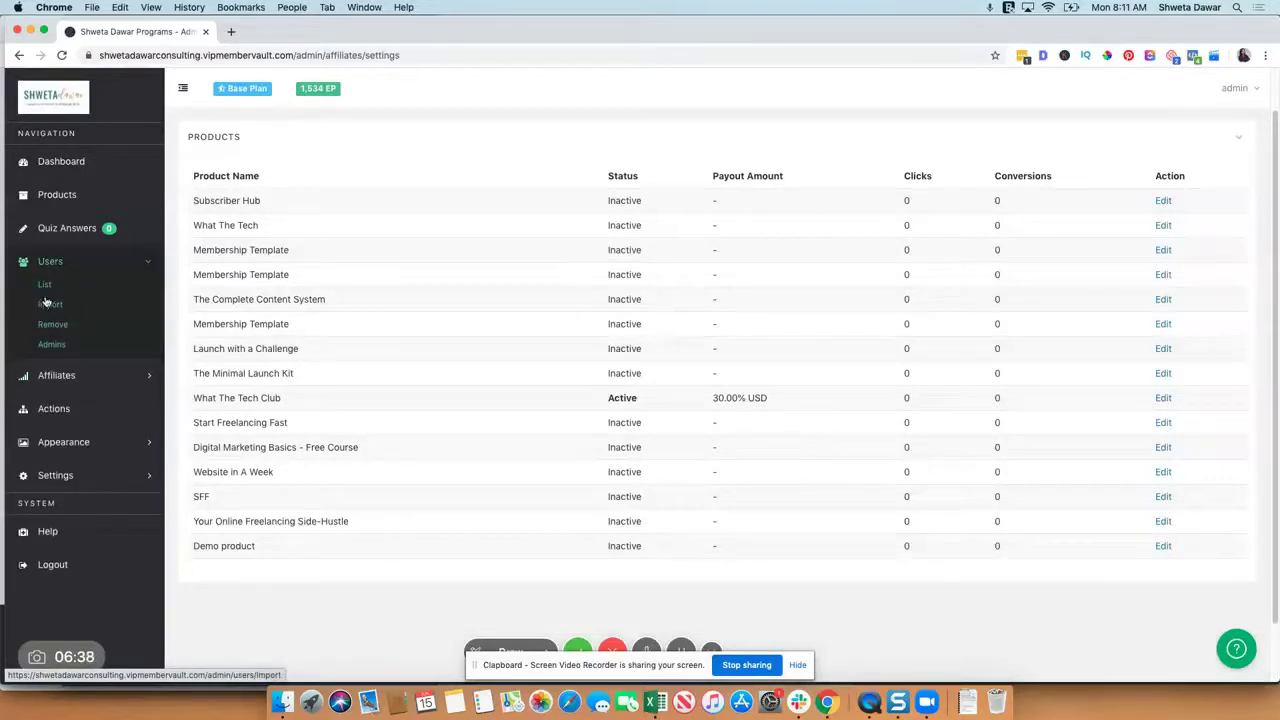
# Step: Open the Users list, glancing at the Add User form before returning to the list
pyautogui.click(48, 287)
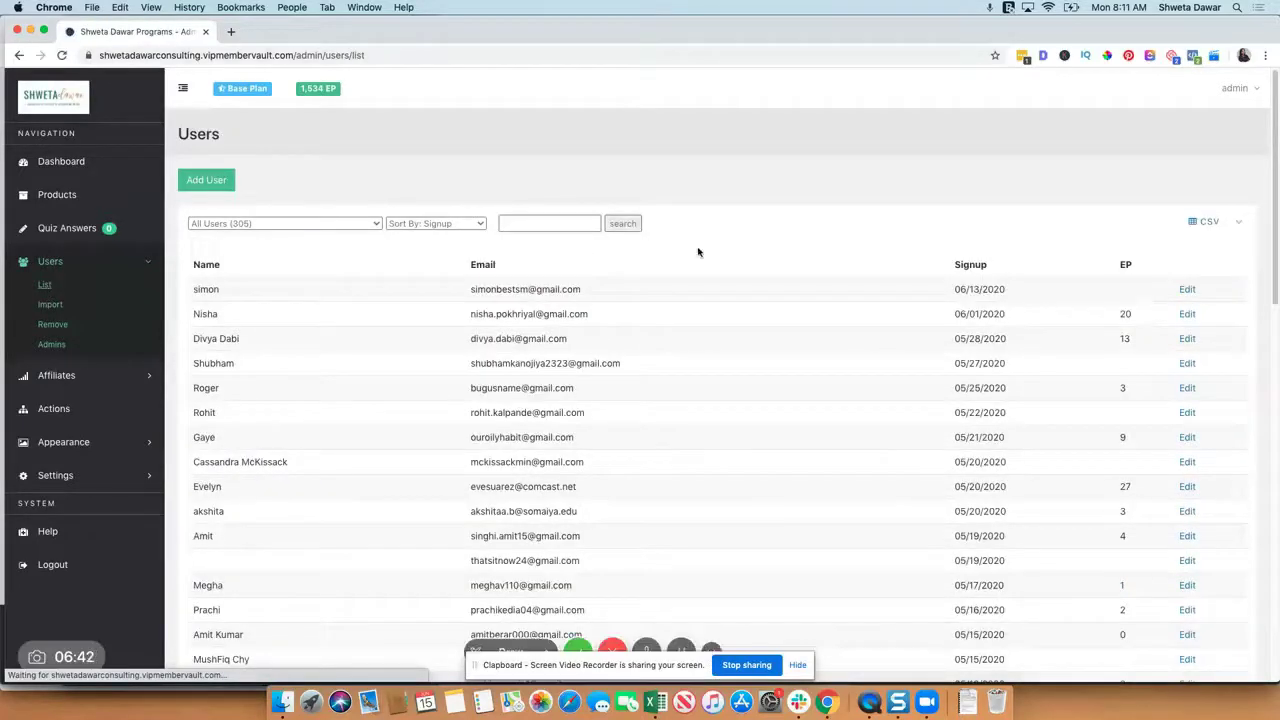
pyautogui.click(207, 182)
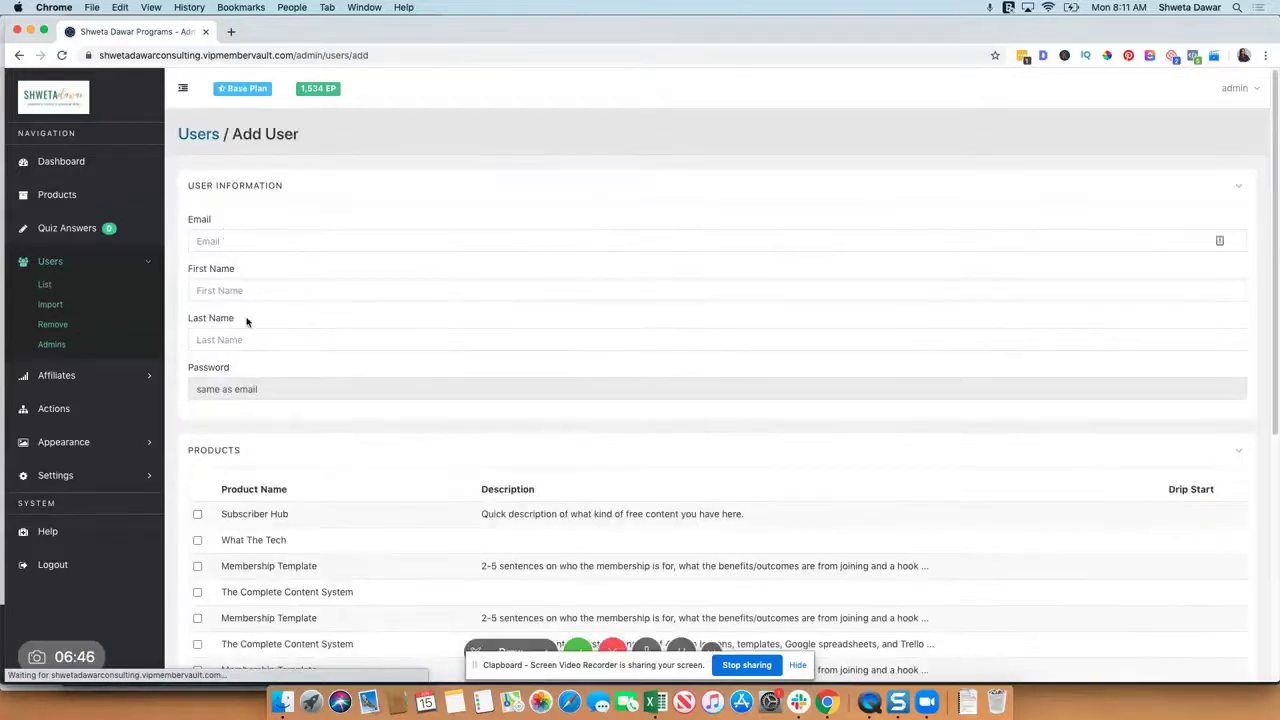
pyautogui.scroll(-3, 197, 500)
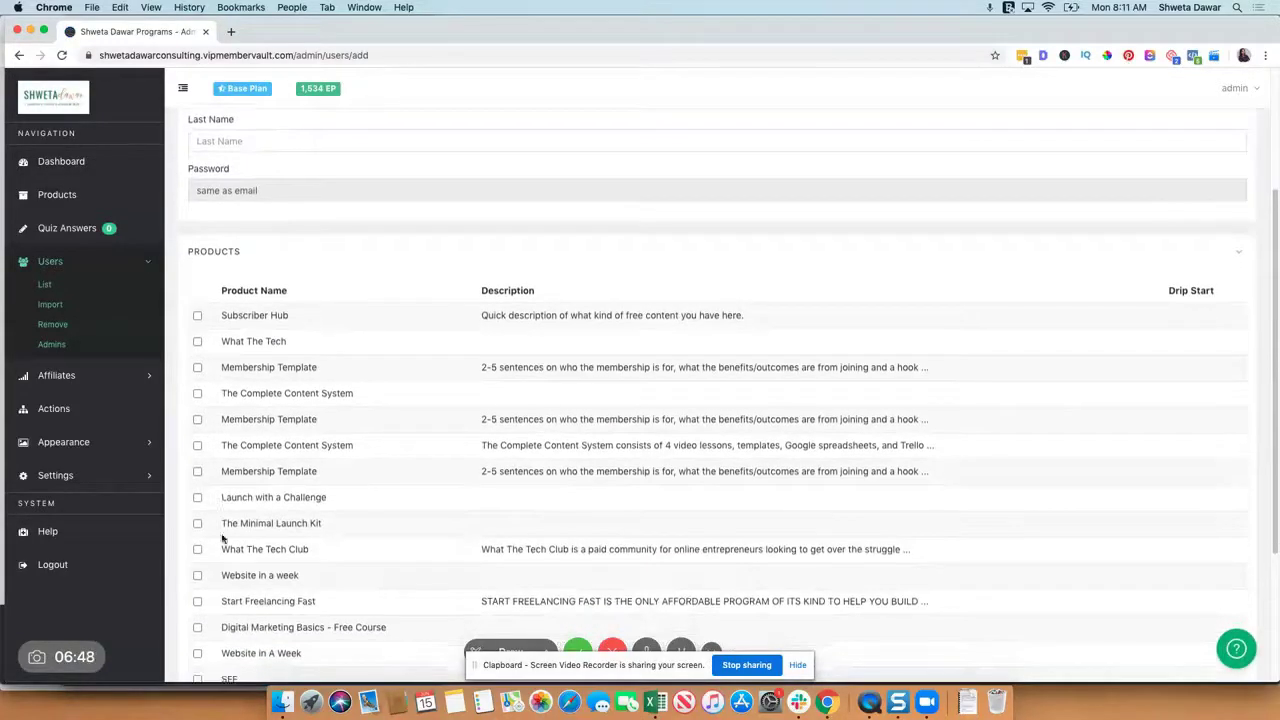
pyautogui.scroll(-5, 522, 358)
pyautogui.scroll(10, 522, 358)
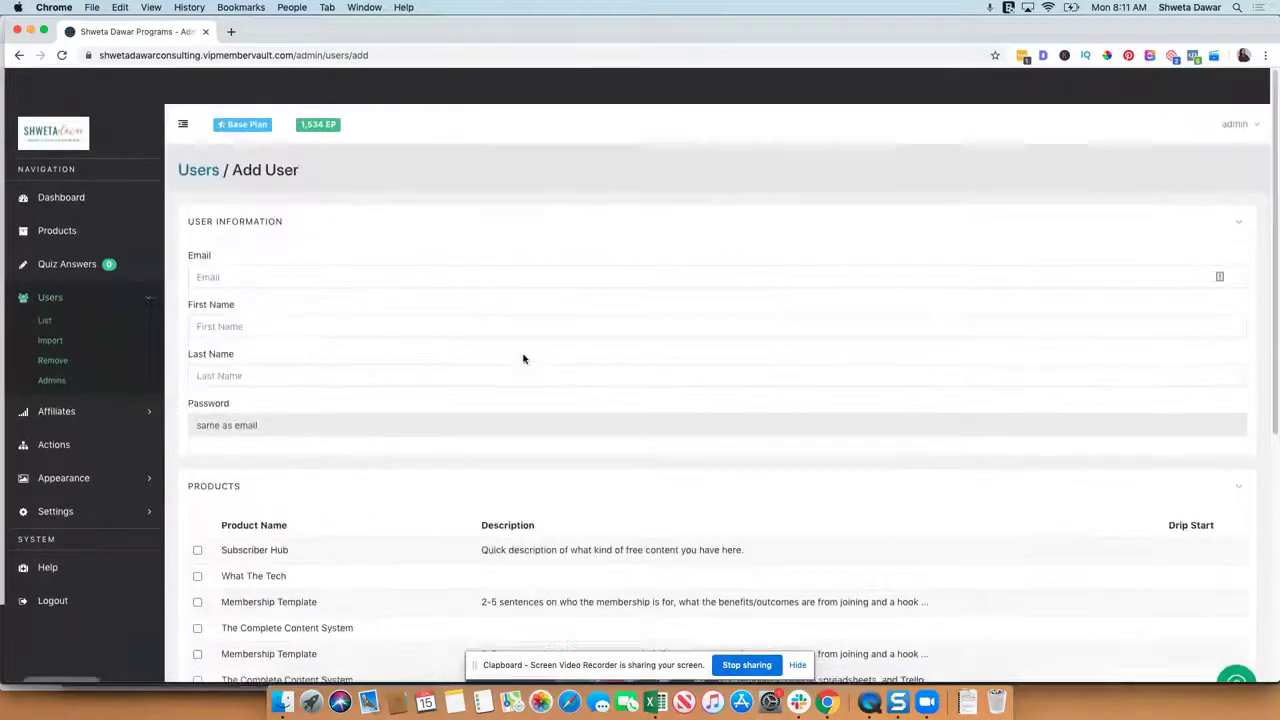
pyautogui.click(45, 286)
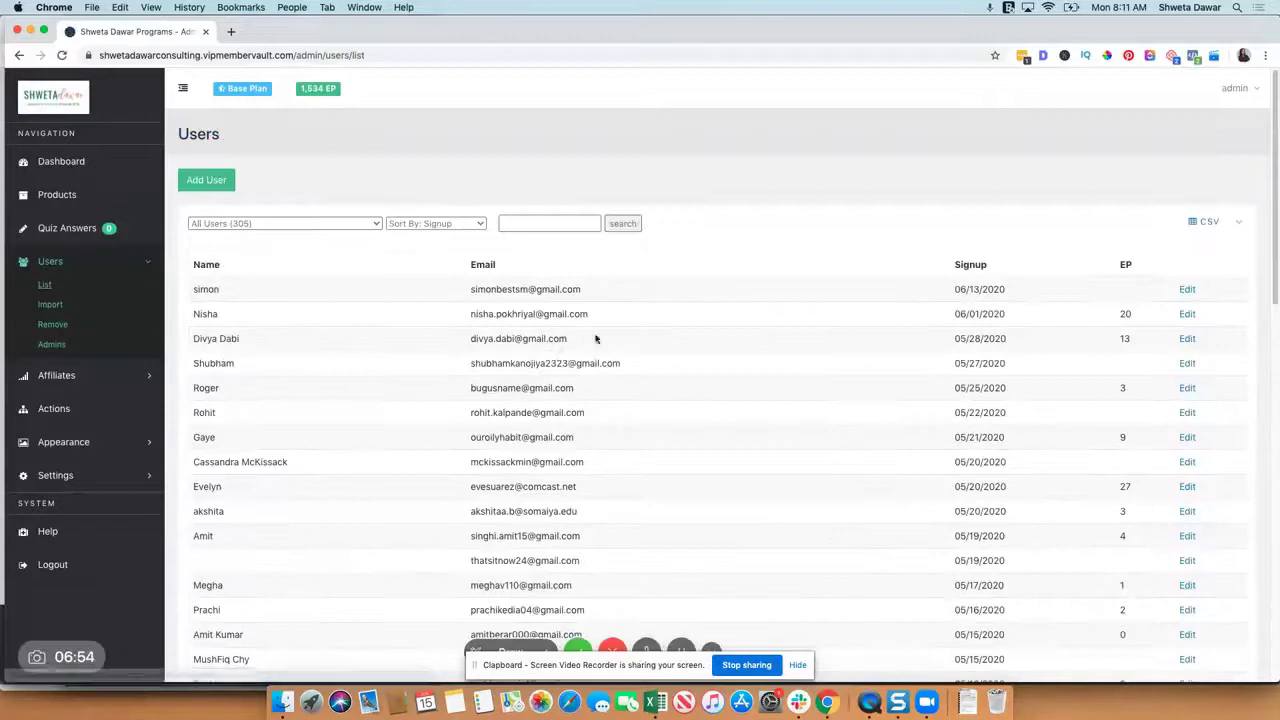
pyautogui.scroll(-20, 1123, 545)
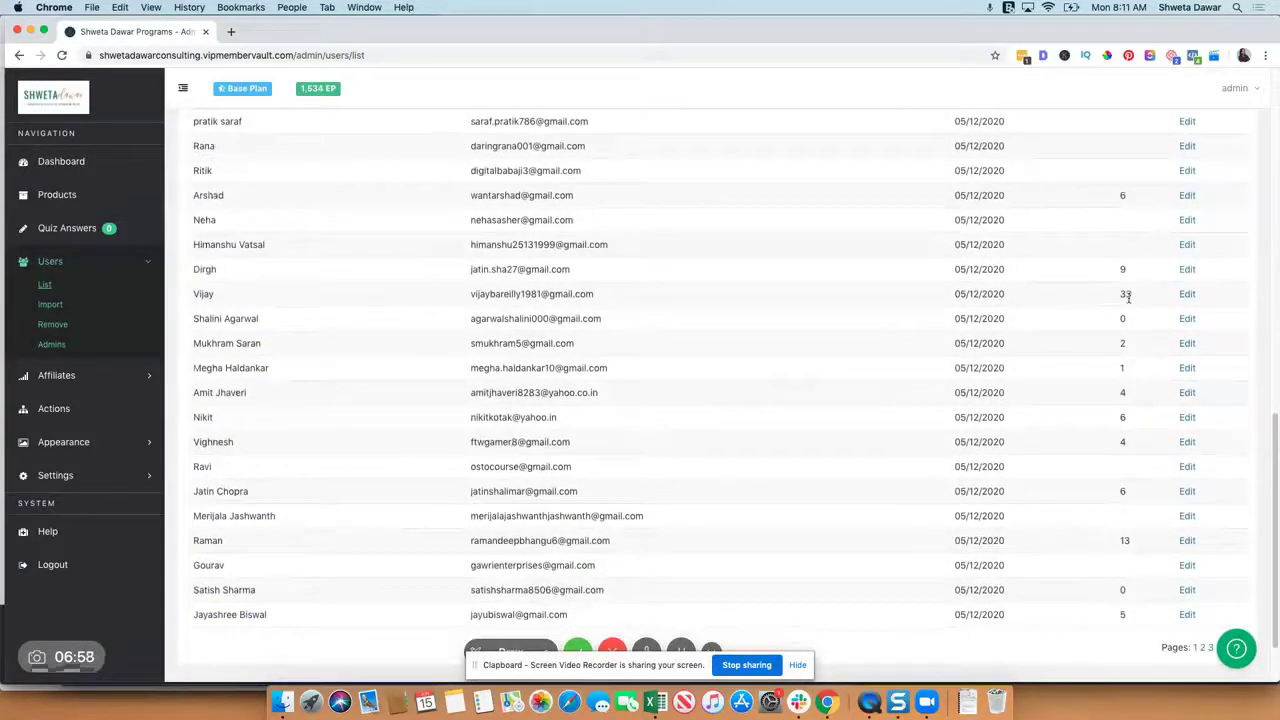
pyautogui.scroll(20, 1128, 297)
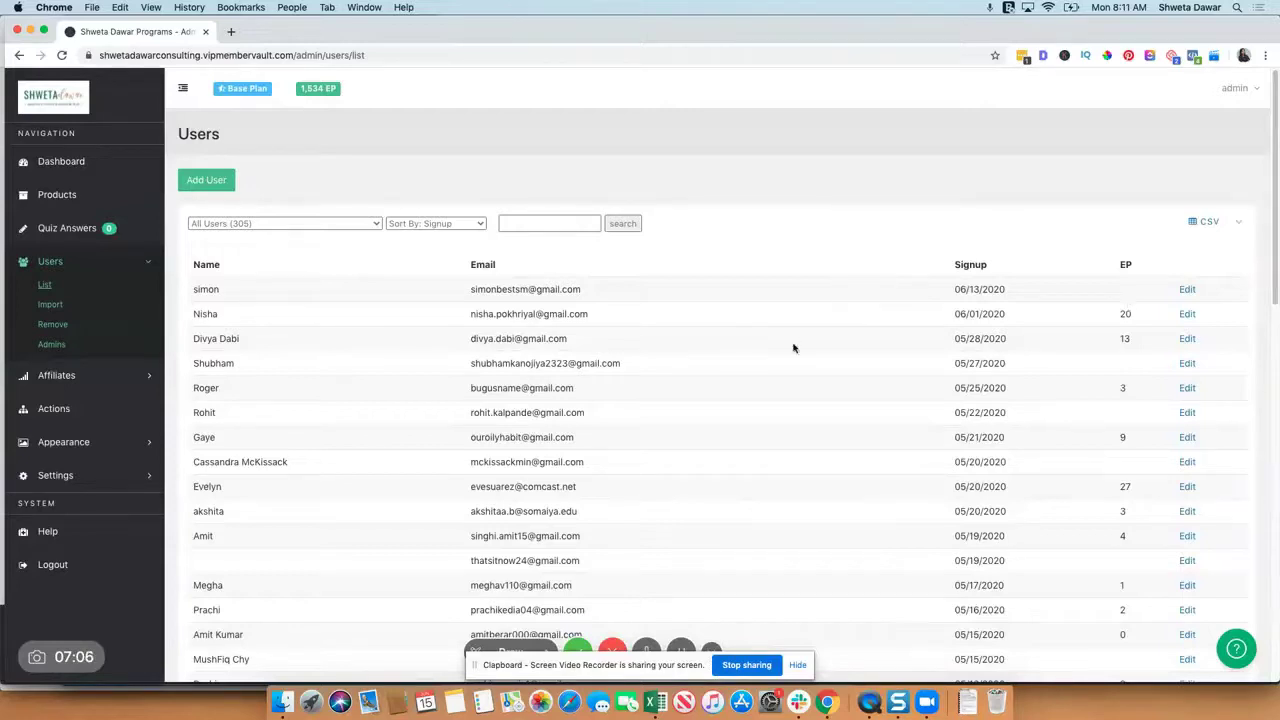
# Step: Sort users by Engagement and filter to Start Freelancing Fast (4)
pyautogui.click(420, 224)
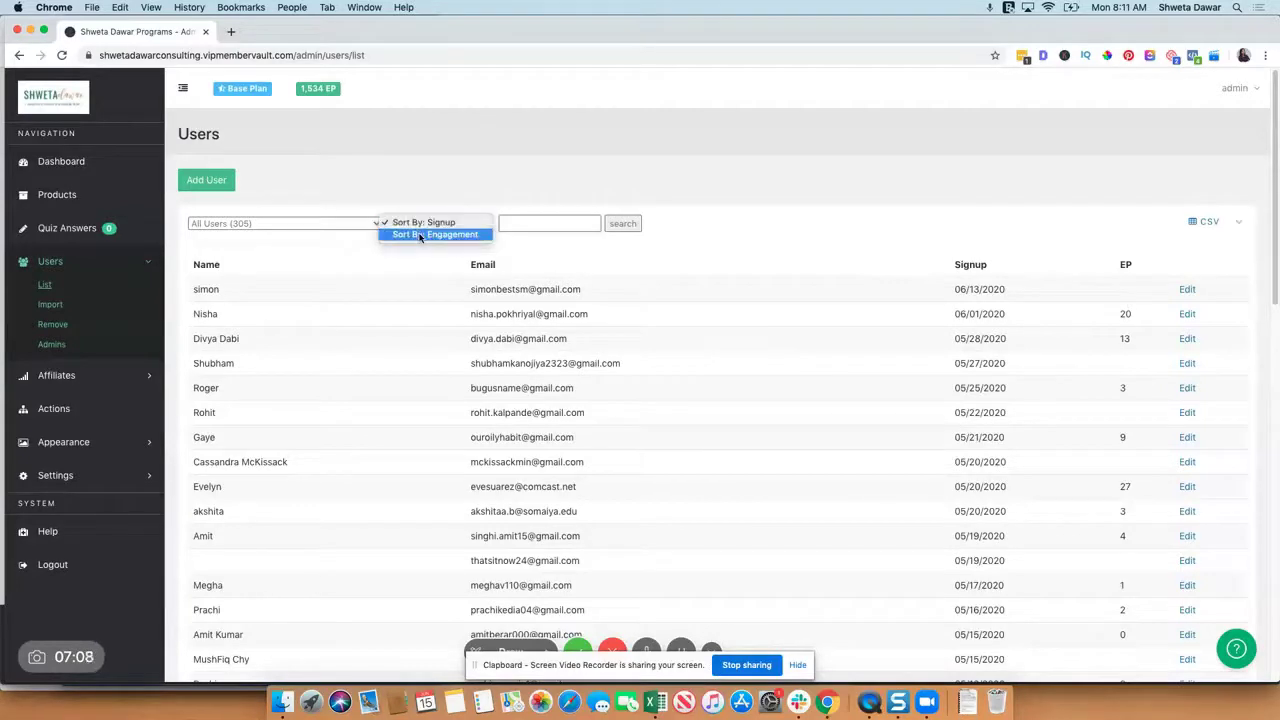
pyautogui.click(420, 237)
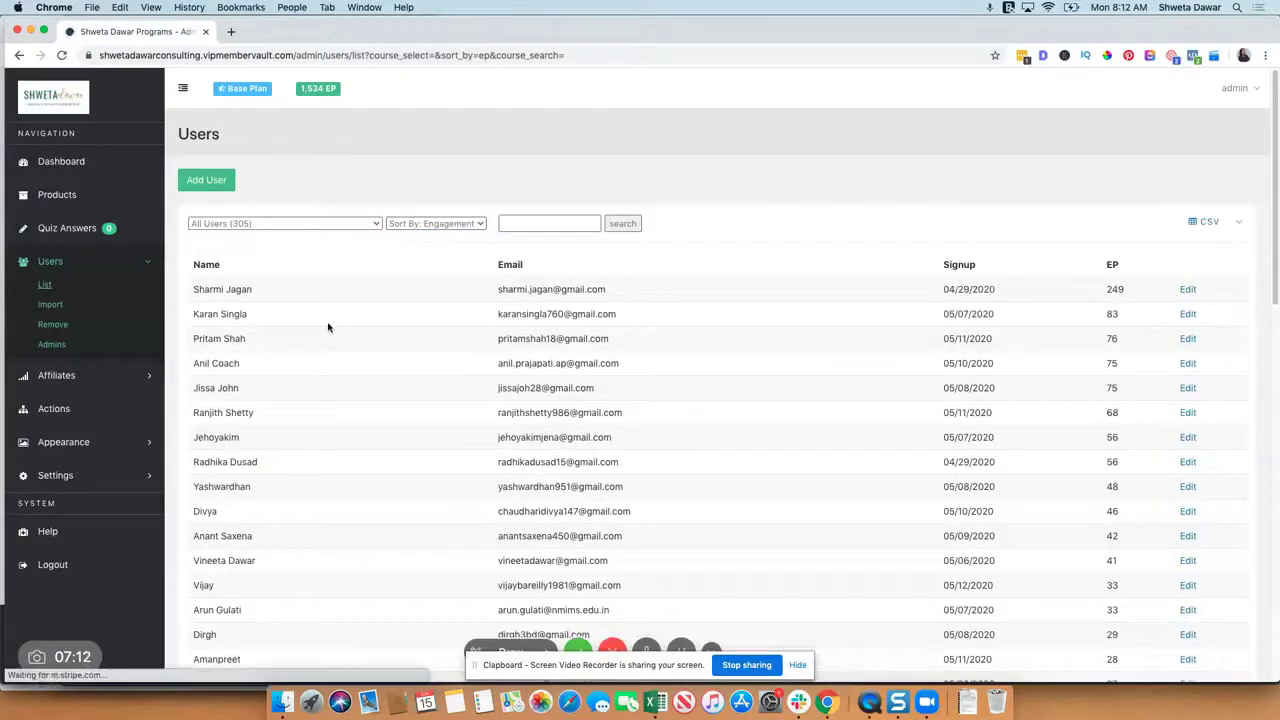
pyautogui.scroll(-3, 328, 325)
pyautogui.scroll(3, 329, 326)
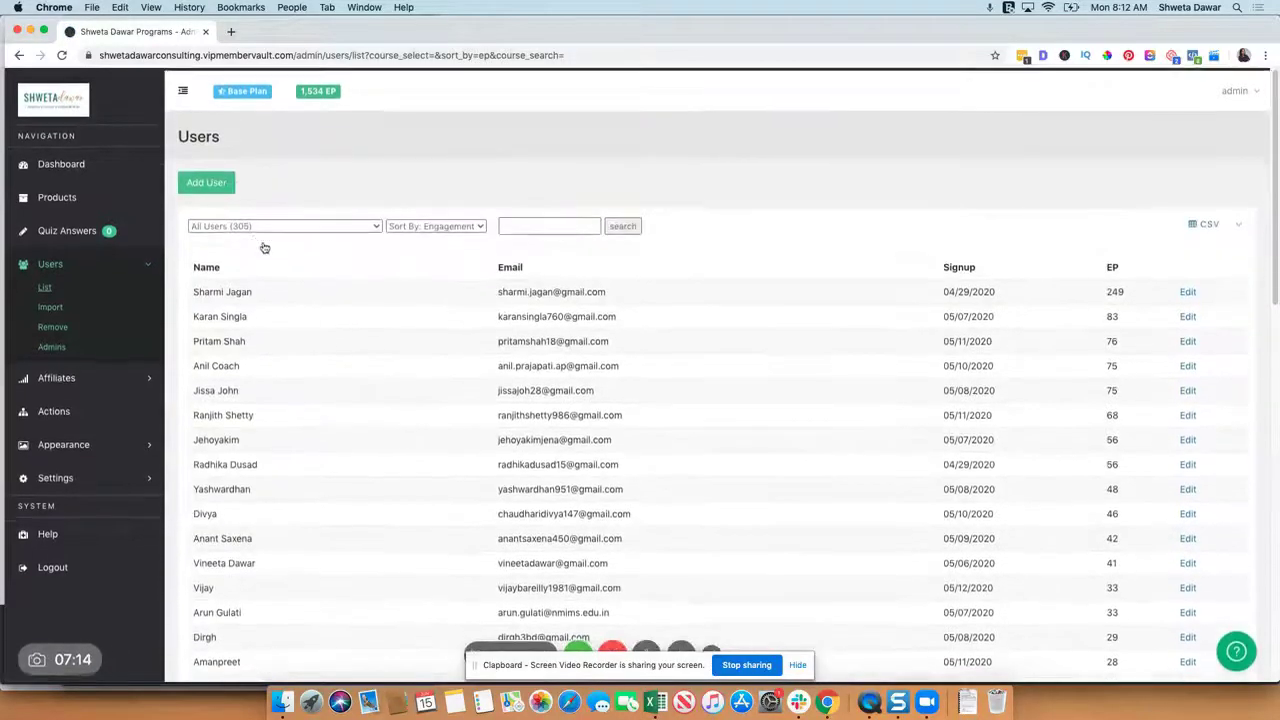
pyautogui.click(254, 224)
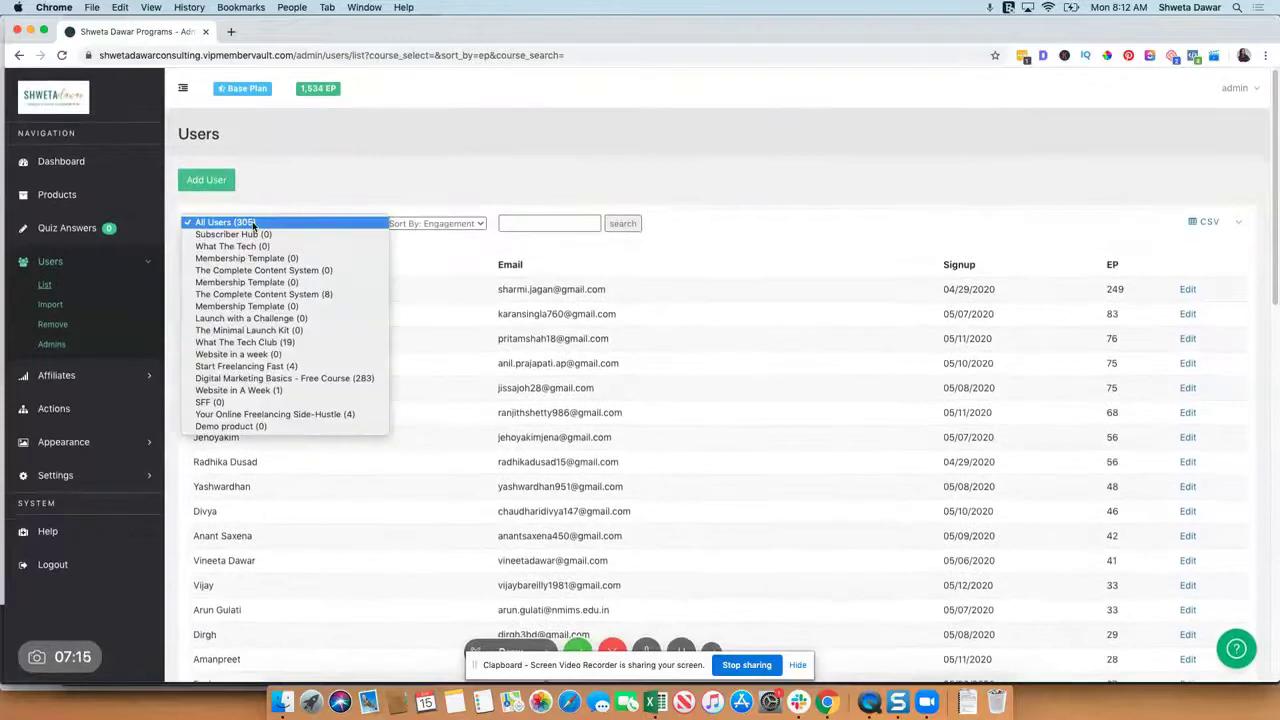
pyautogui.click(257, 367)
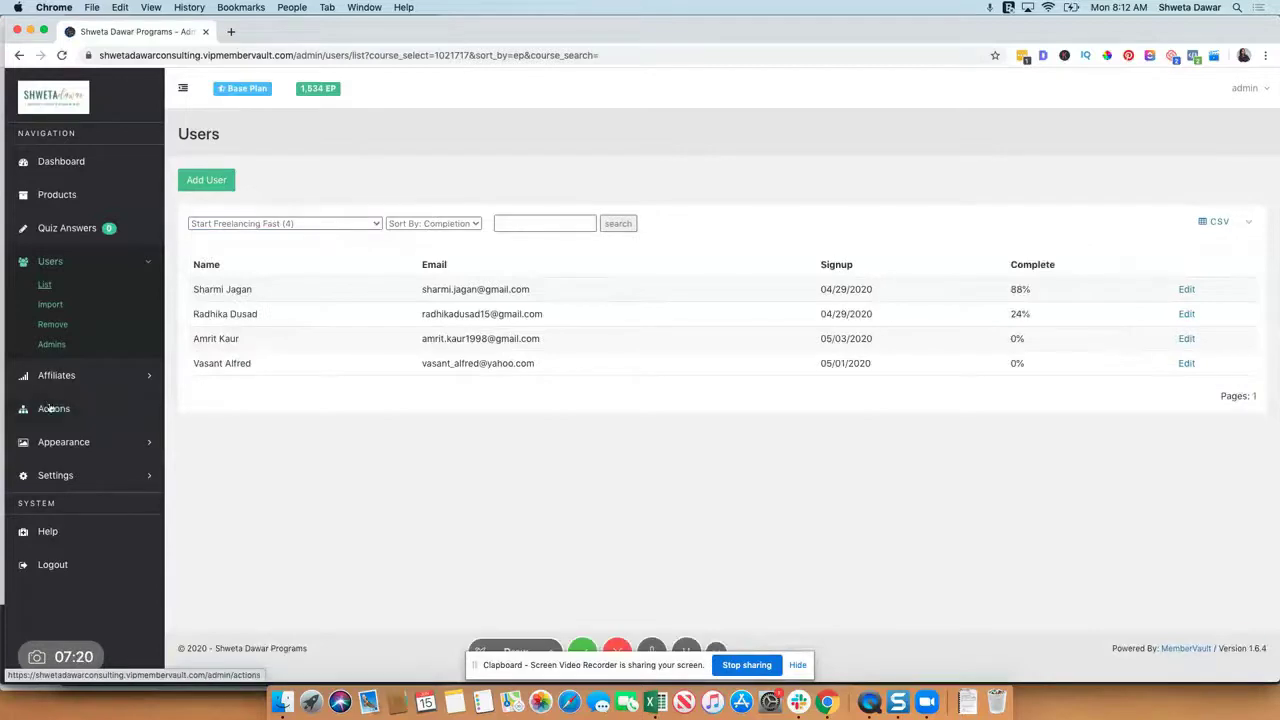
# Step: Create a new user action triggered when a member earns 100 EP
pyautogui.click(52, 410)
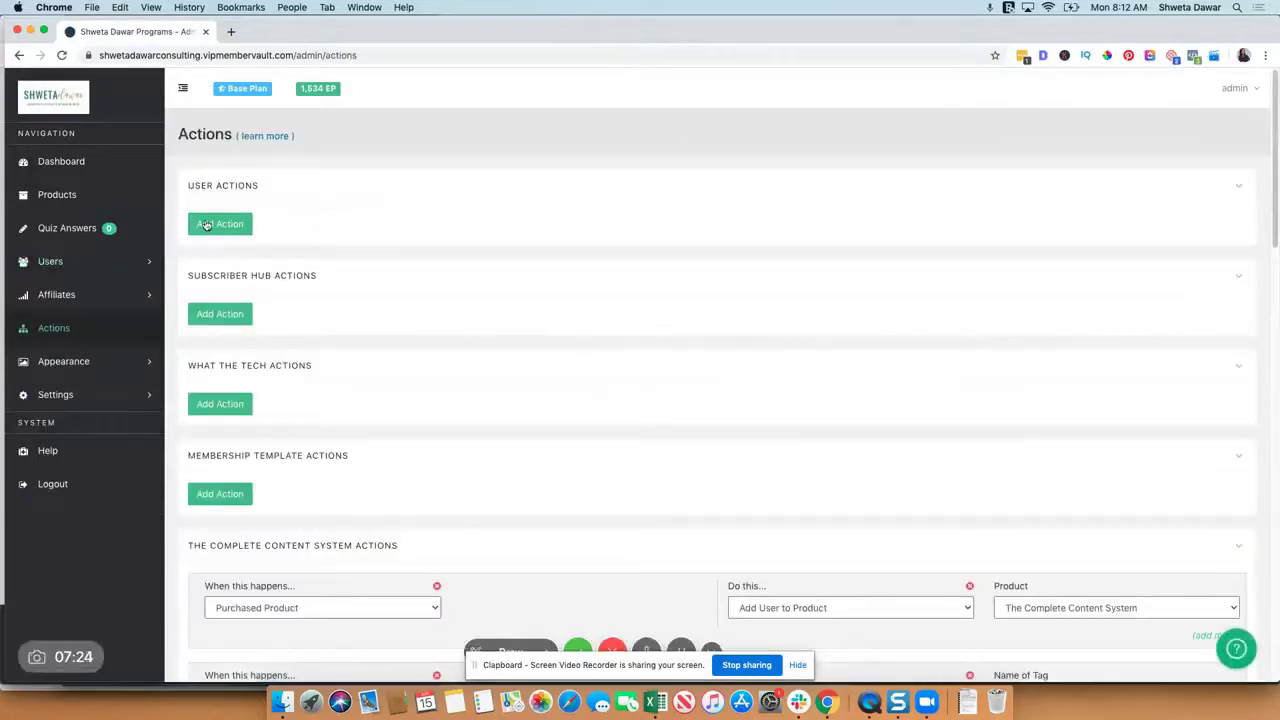
pyautogui.click(205, 224)
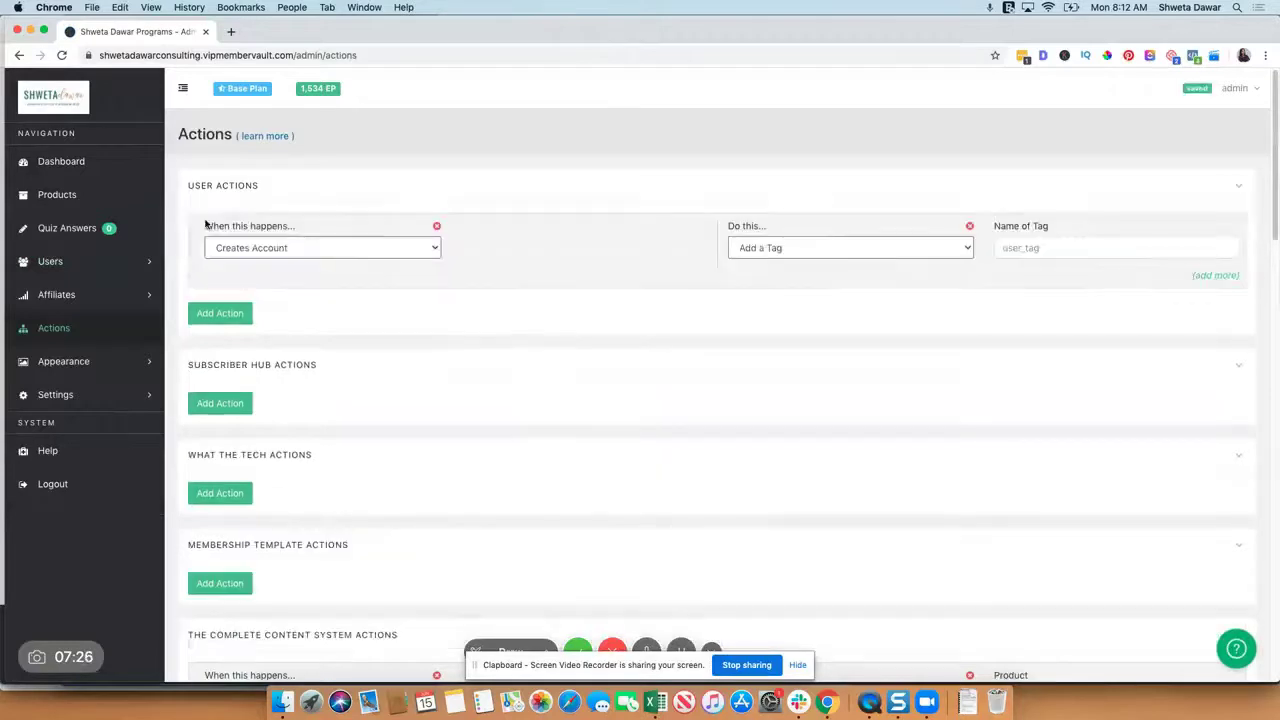
pyautogui.click(337, 253)
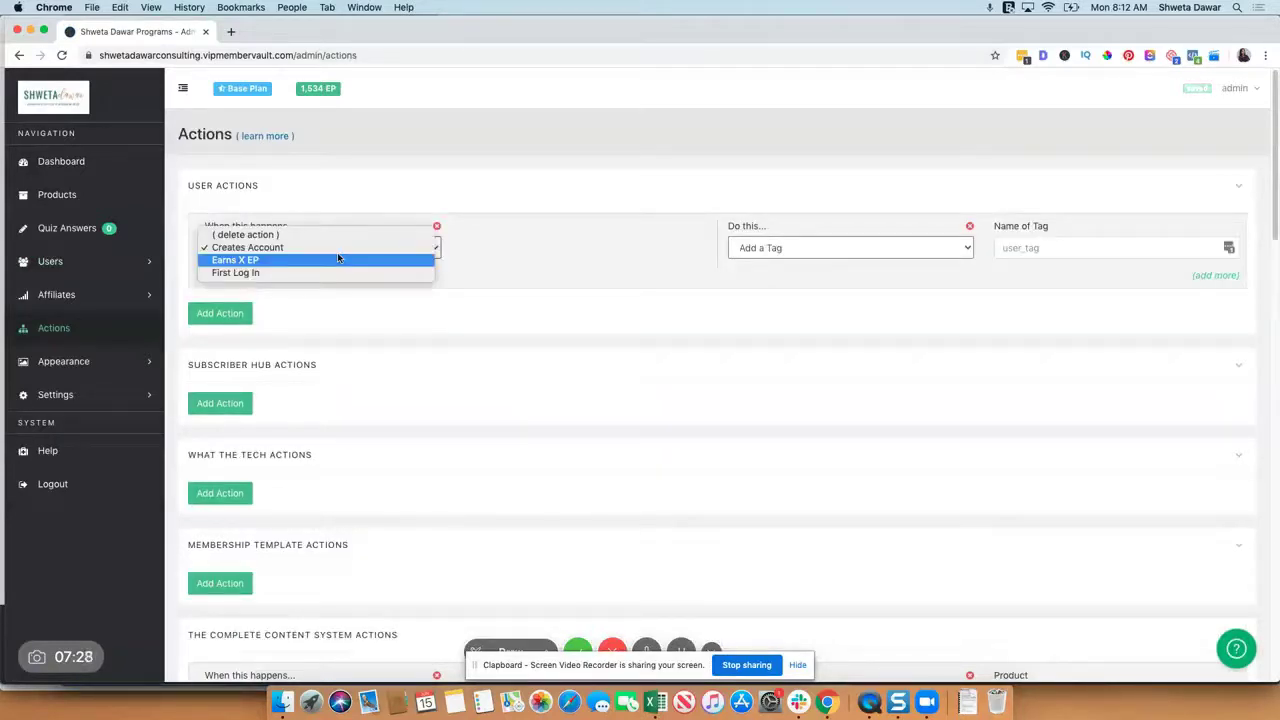
pyautogui.click(337, 260)
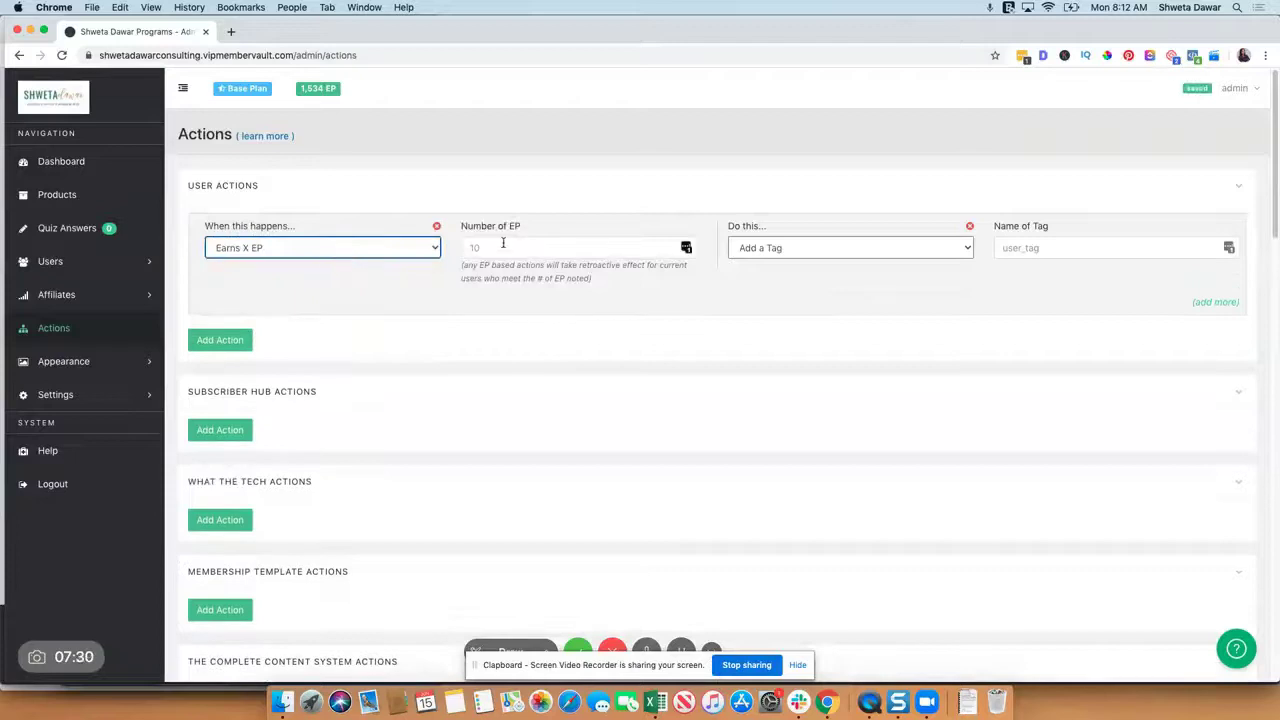
pyautogui.click(502, 246)
pyautogui.write('100')
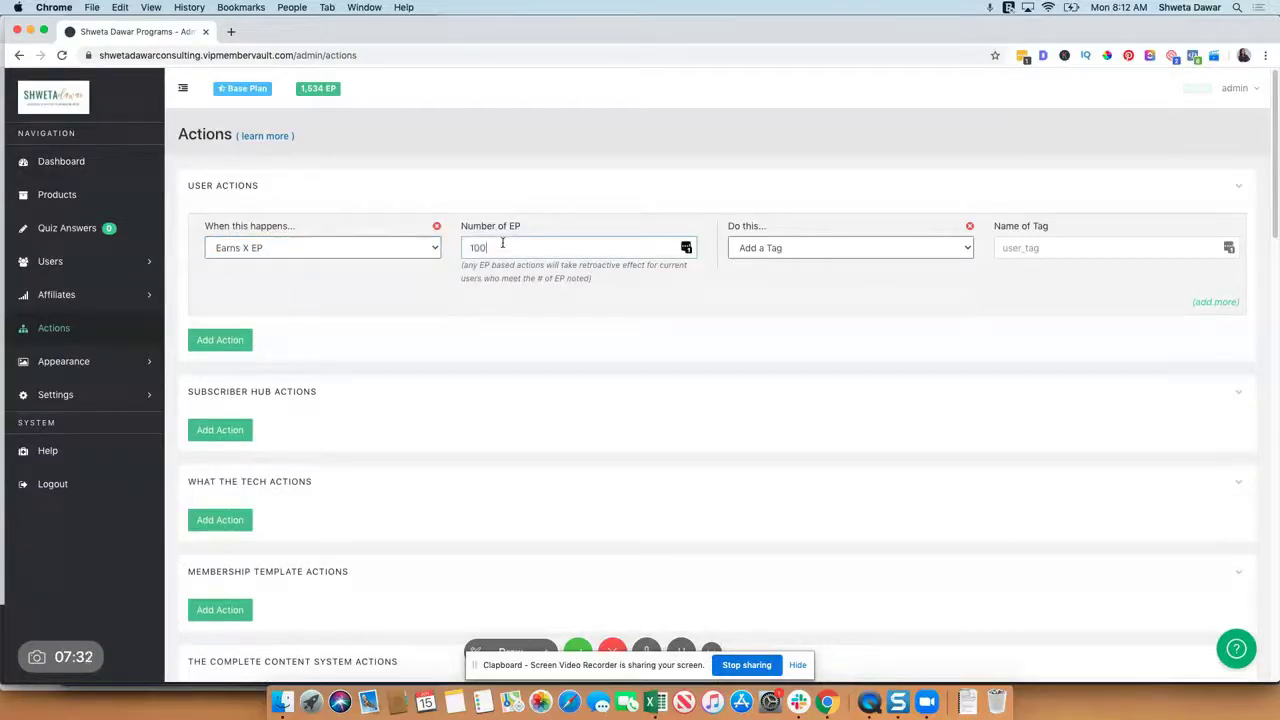
# Step: Set the rule's result to send a notification to the owner's e-mail address
pyautogui.click(780, 248)
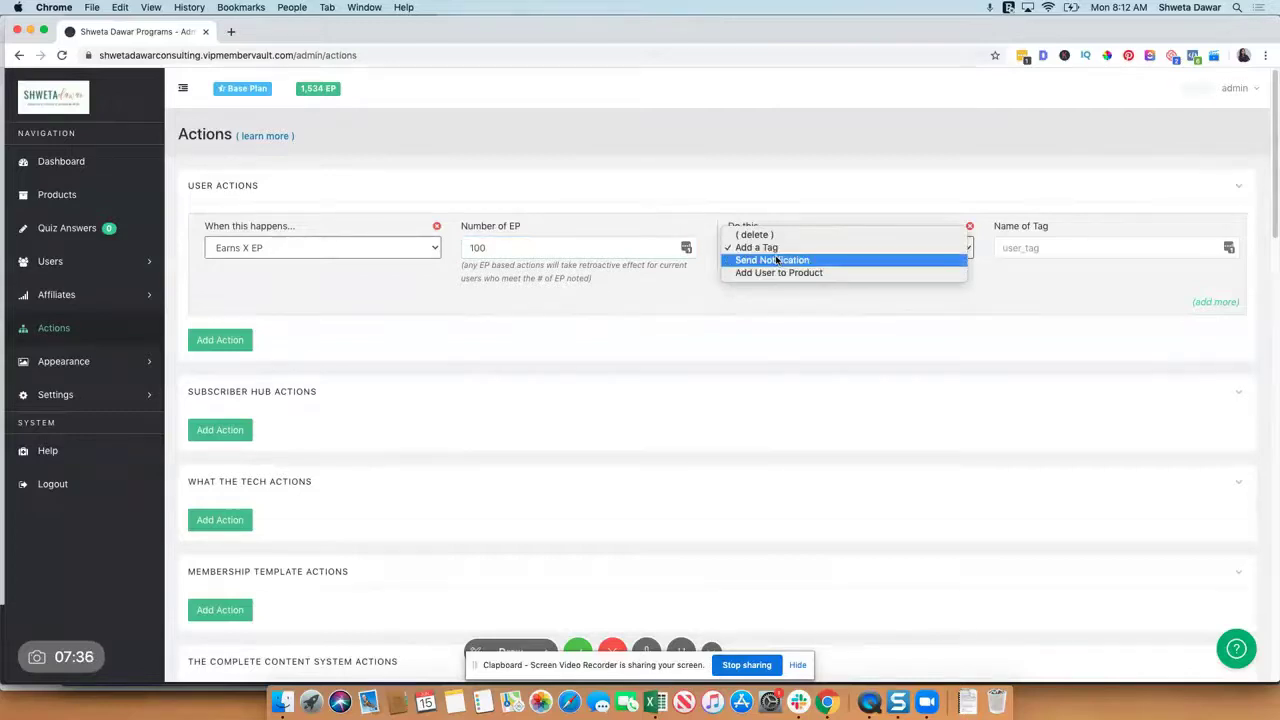
pyautogui.click(776, 260)
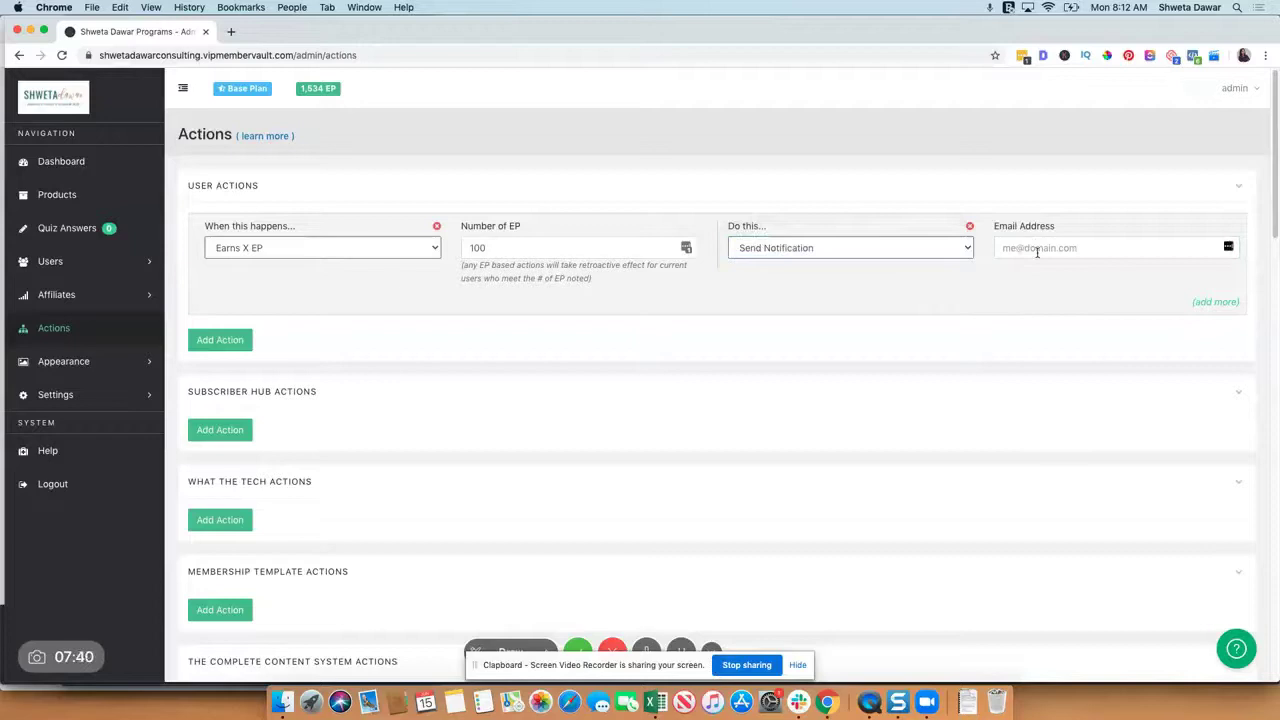
pyautogui.click(1048, 251)
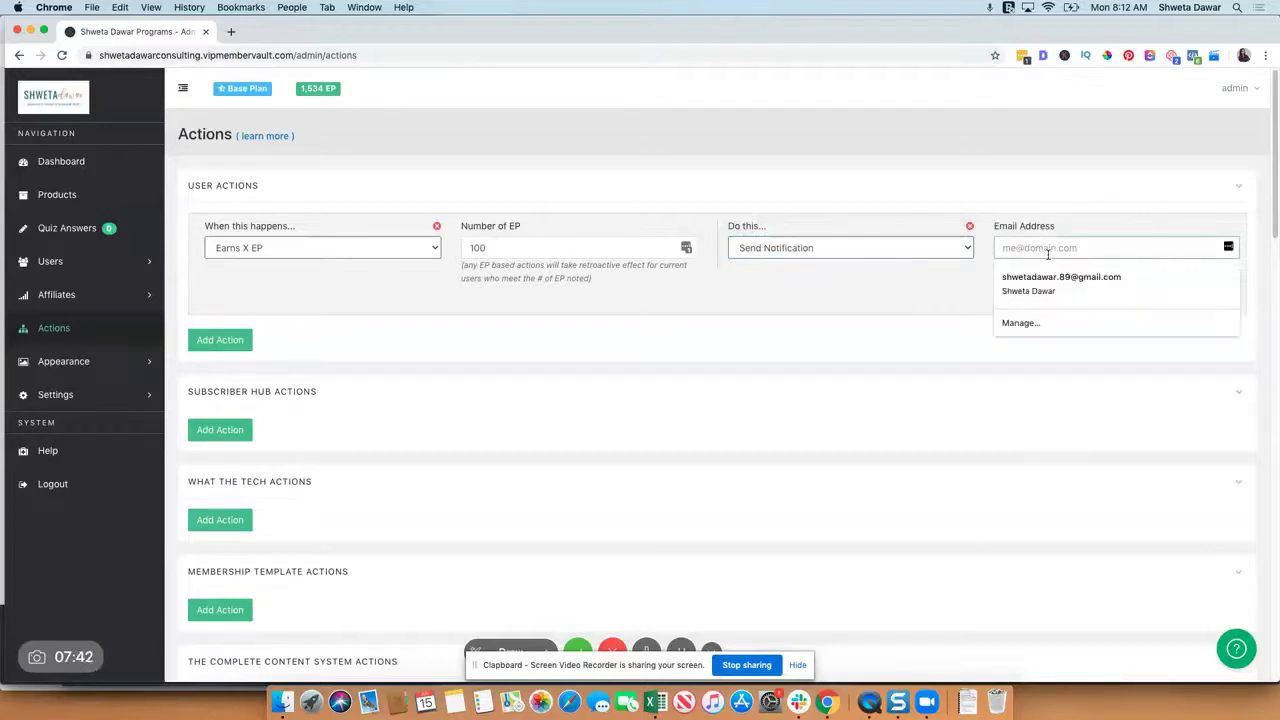
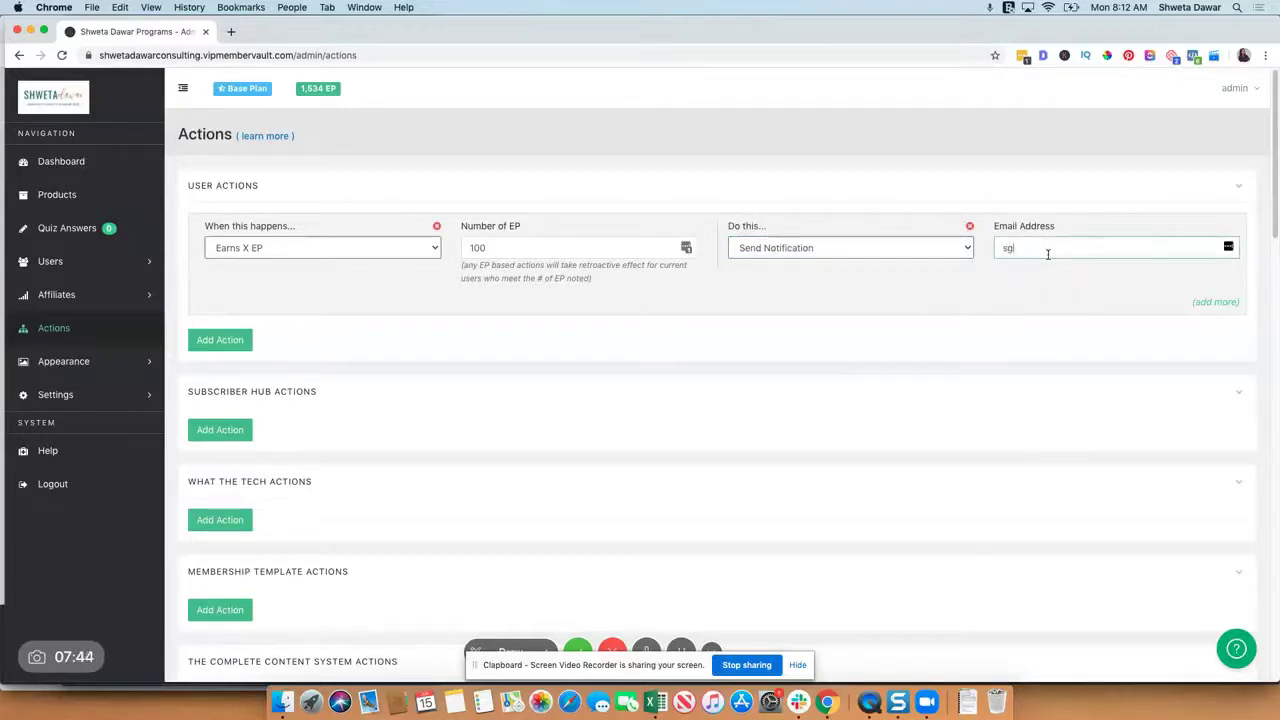
pyautogui.click(1101, 278)
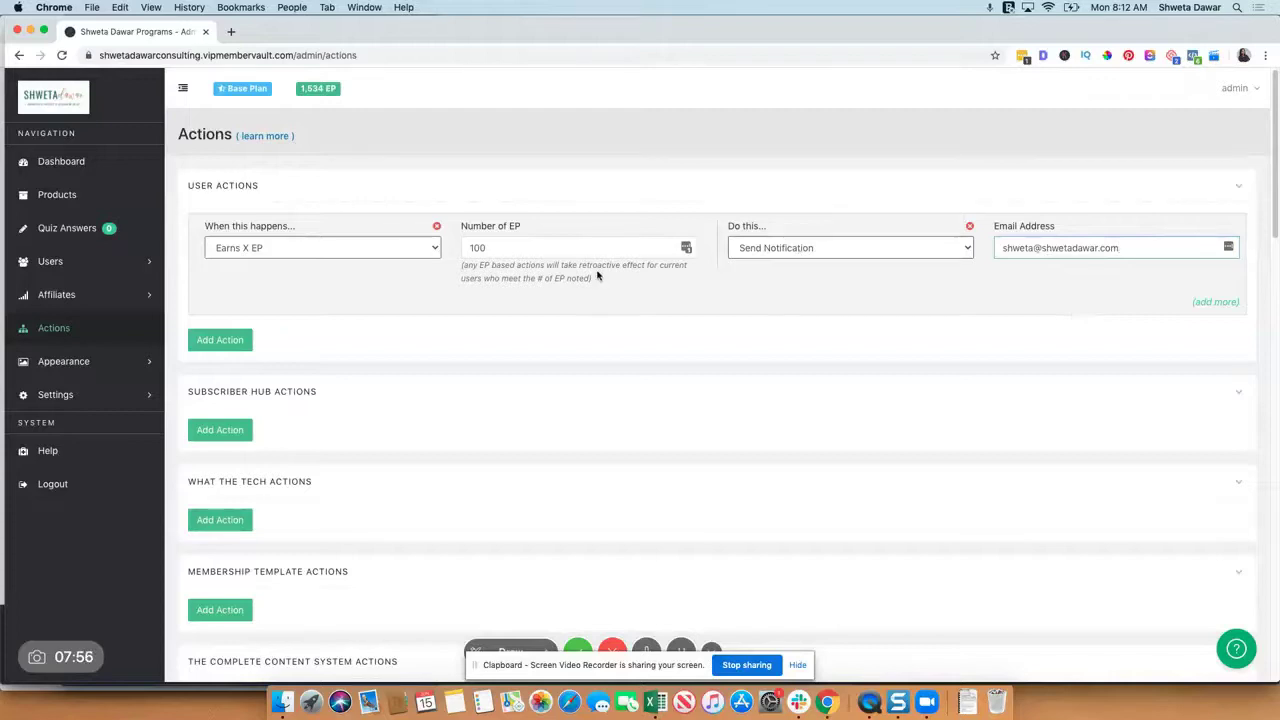
# Step: Switch the rule's result to Add a Tag, clearing the leftover address from the tag field
pyautogui.click(744, 253)
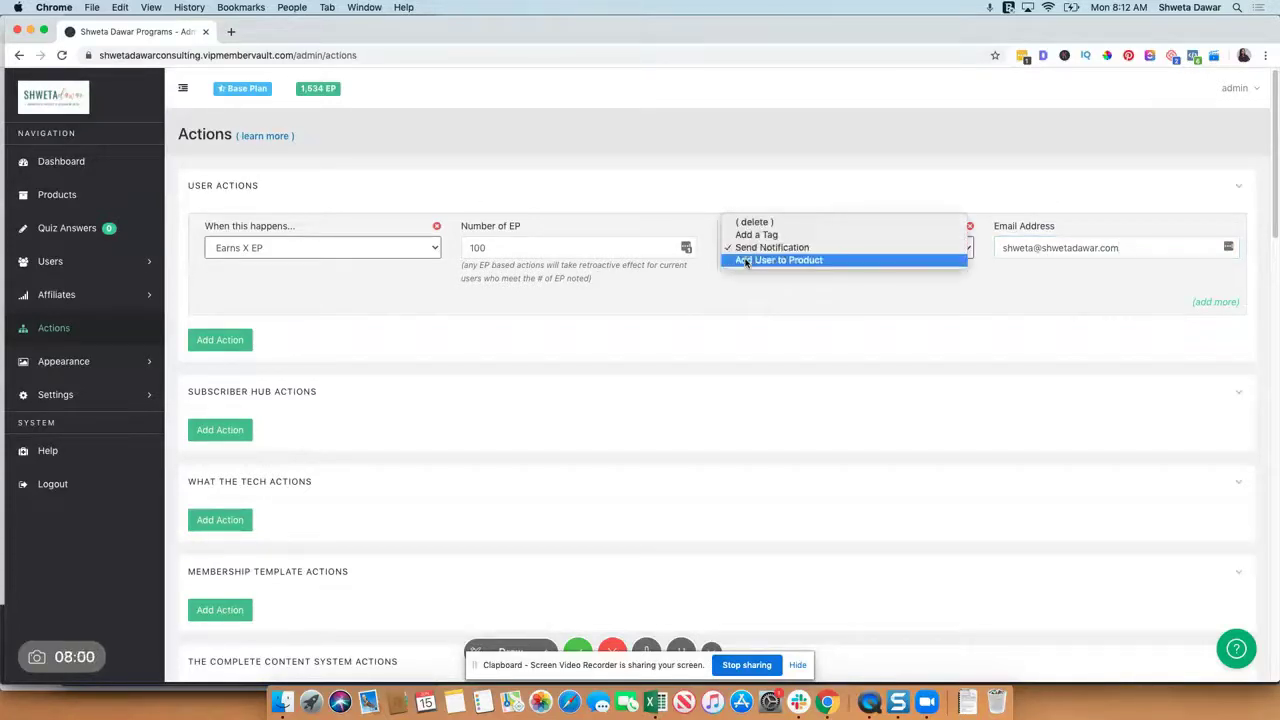
pyautogui.click(745, 261)
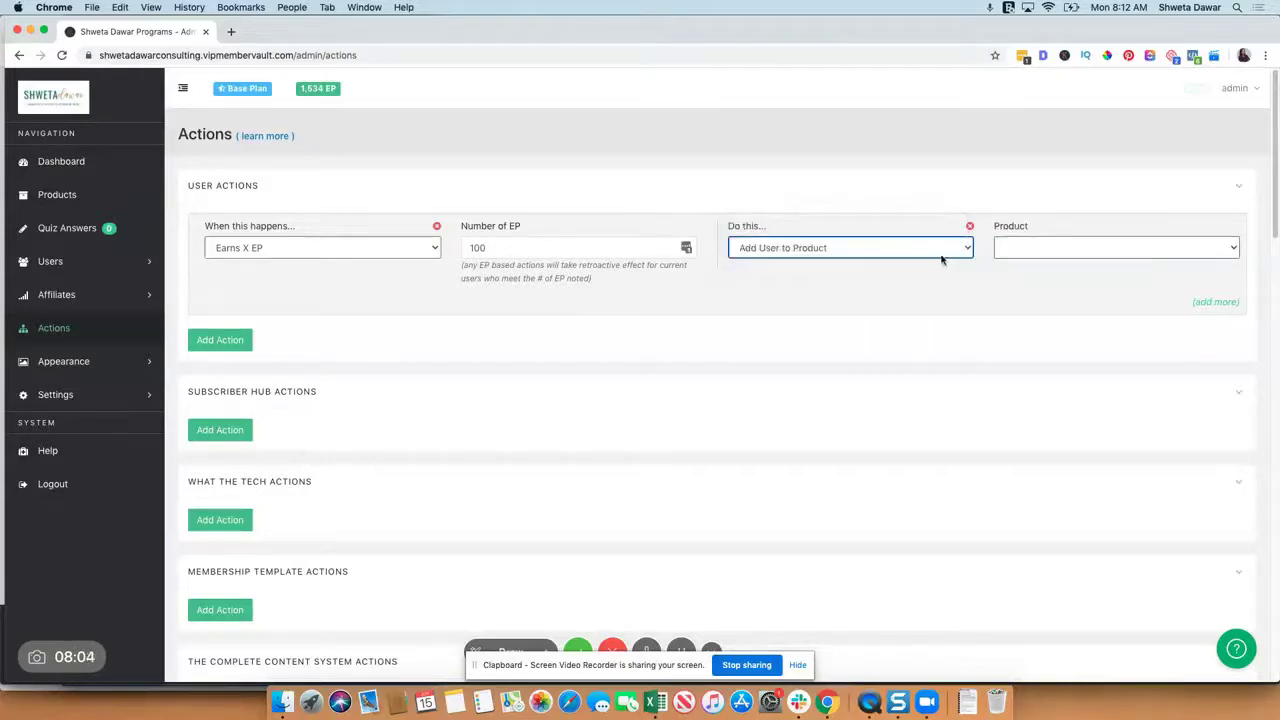
pyautogui.click(1031, 248)
pyautogui.click(857, 262)
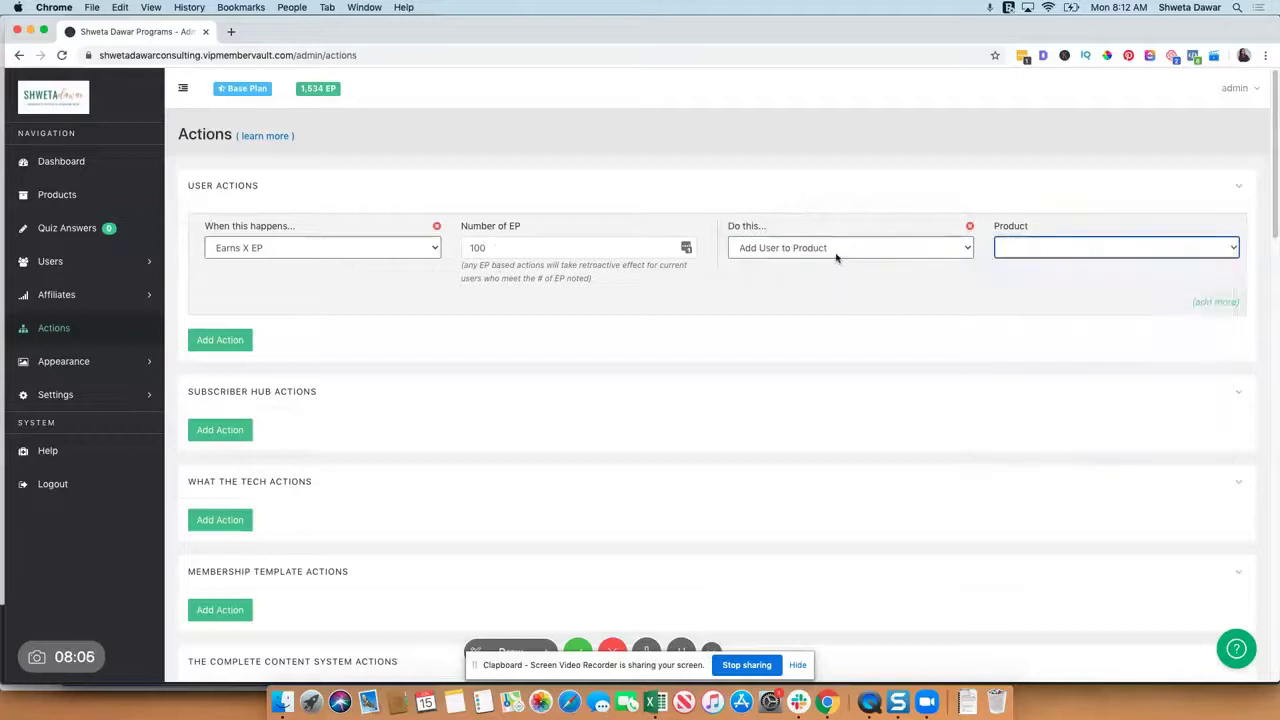
pyautogui.click(845, 258)
pyautogui.click(816, 225)
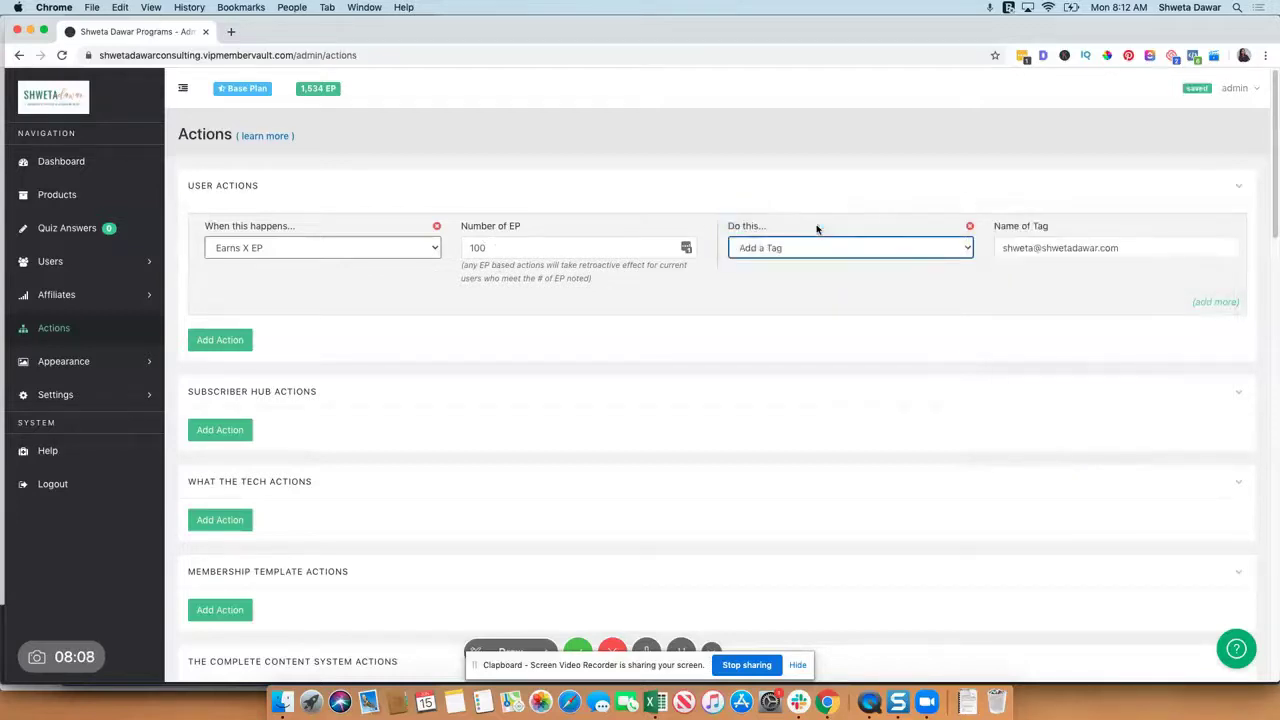
pyautogui.tripleClick(1022, 247)
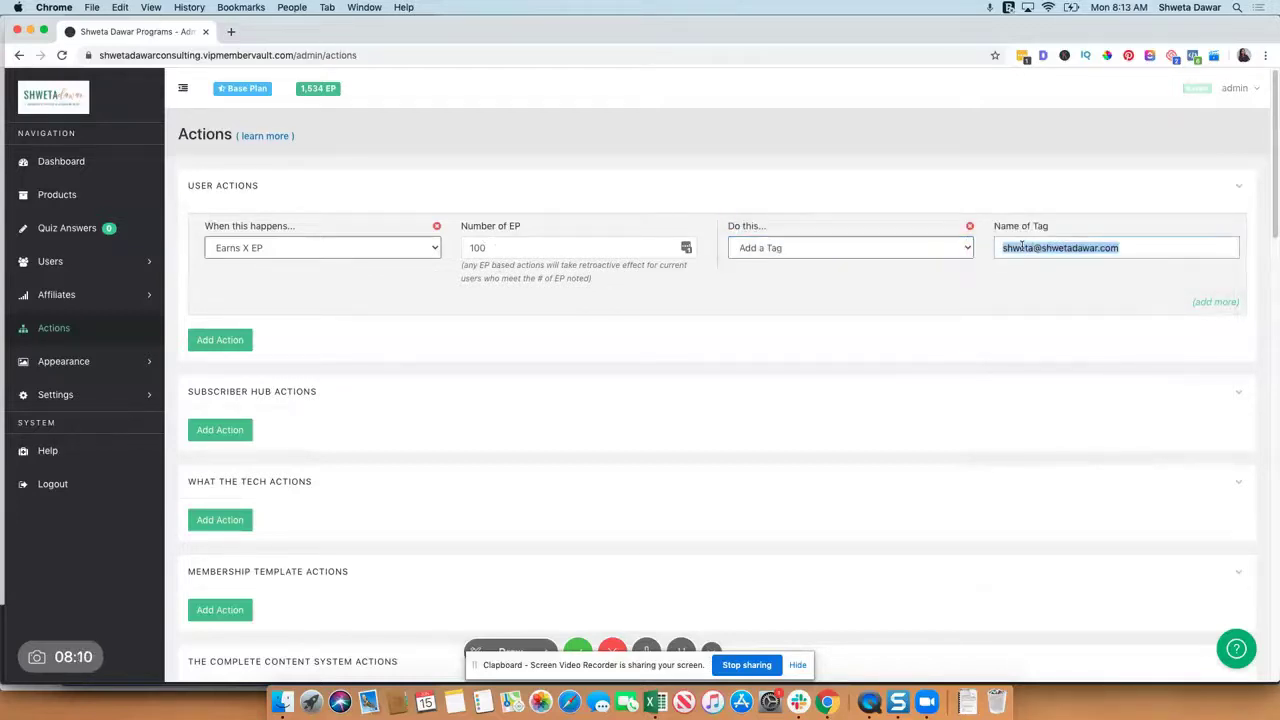
pyautogui.press('BackSpace')
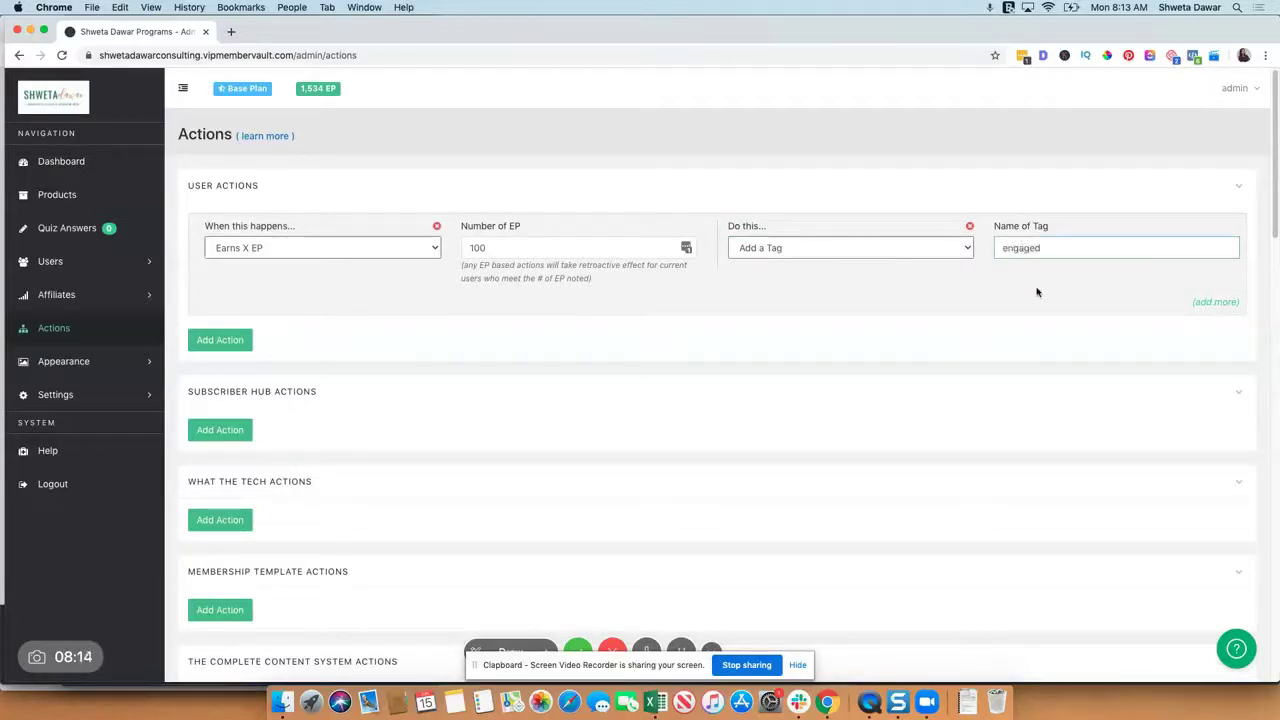
pyautogui.click(1210, 302)
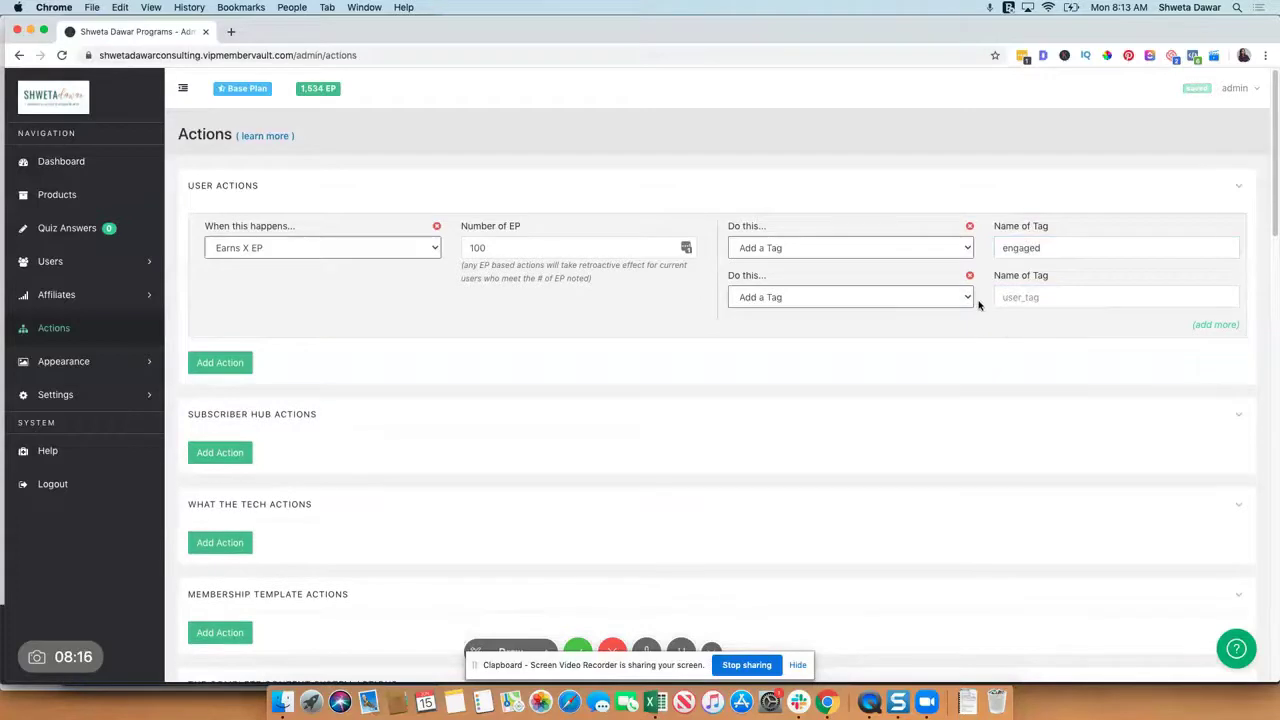
# Step: Start a new What The Tech action keeping Added to Product as its trigger
pyautogui.scroll(-3, 886, 391)
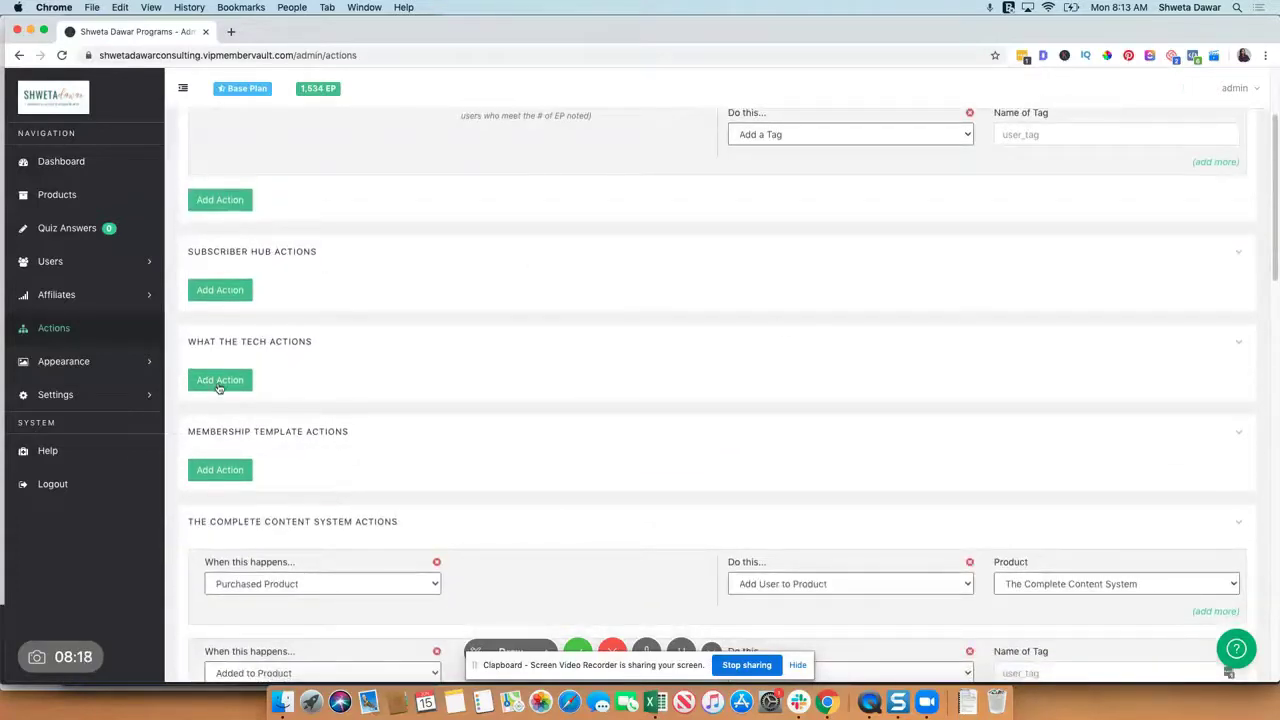
pyautogui.click(220, 383)
pyautogui.click(258, 408)
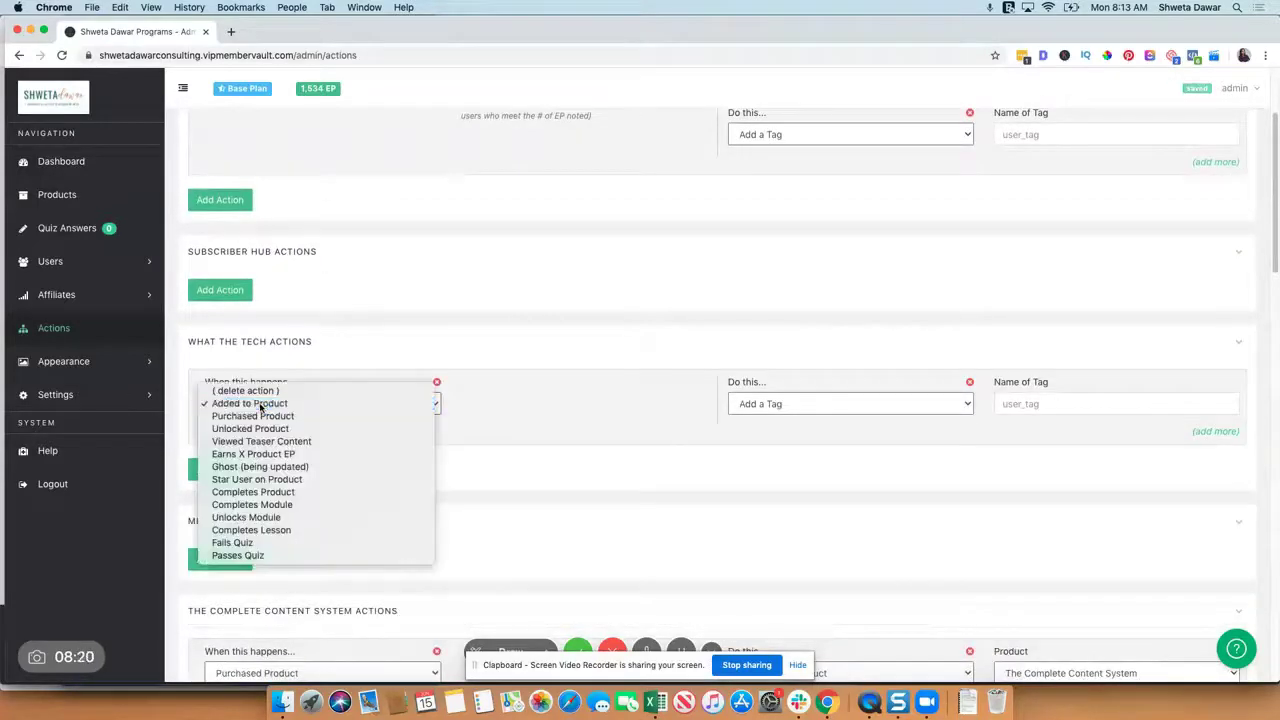
pyautogui.click(258, 404)
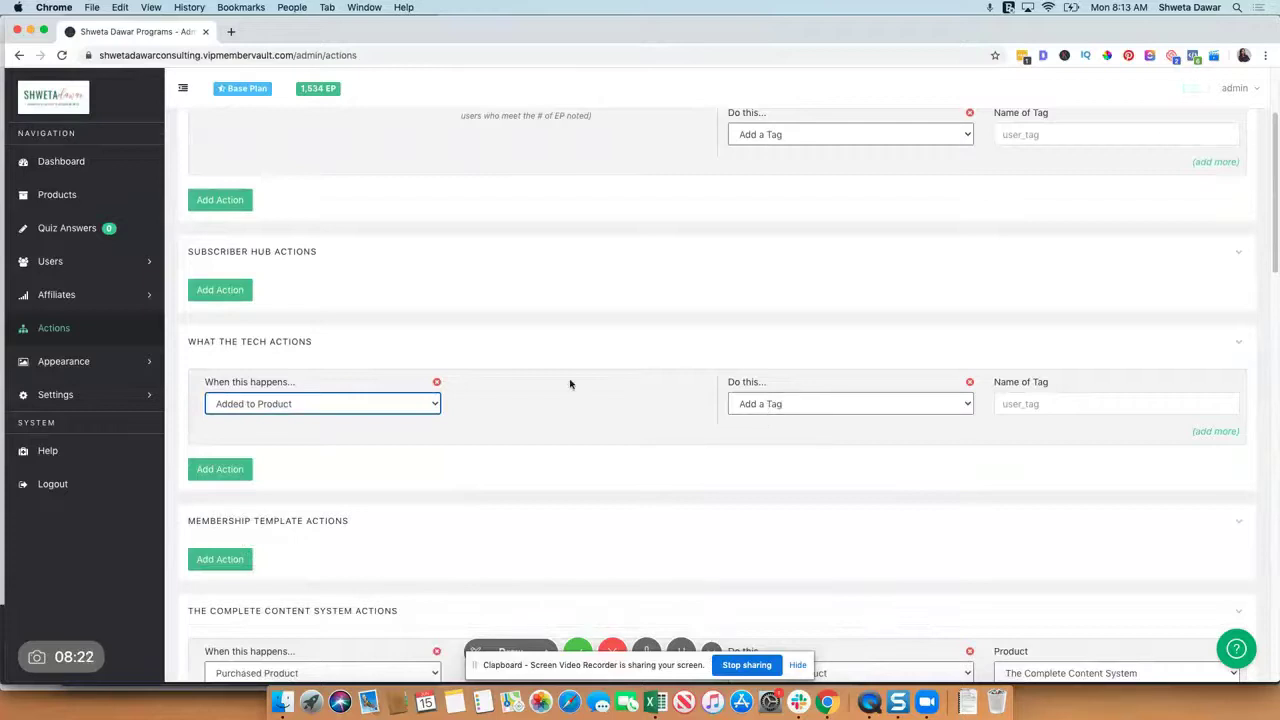
pyautogui.scroll(-3, 569, 380)
pyautogui.scroll(-3, 465, 485)
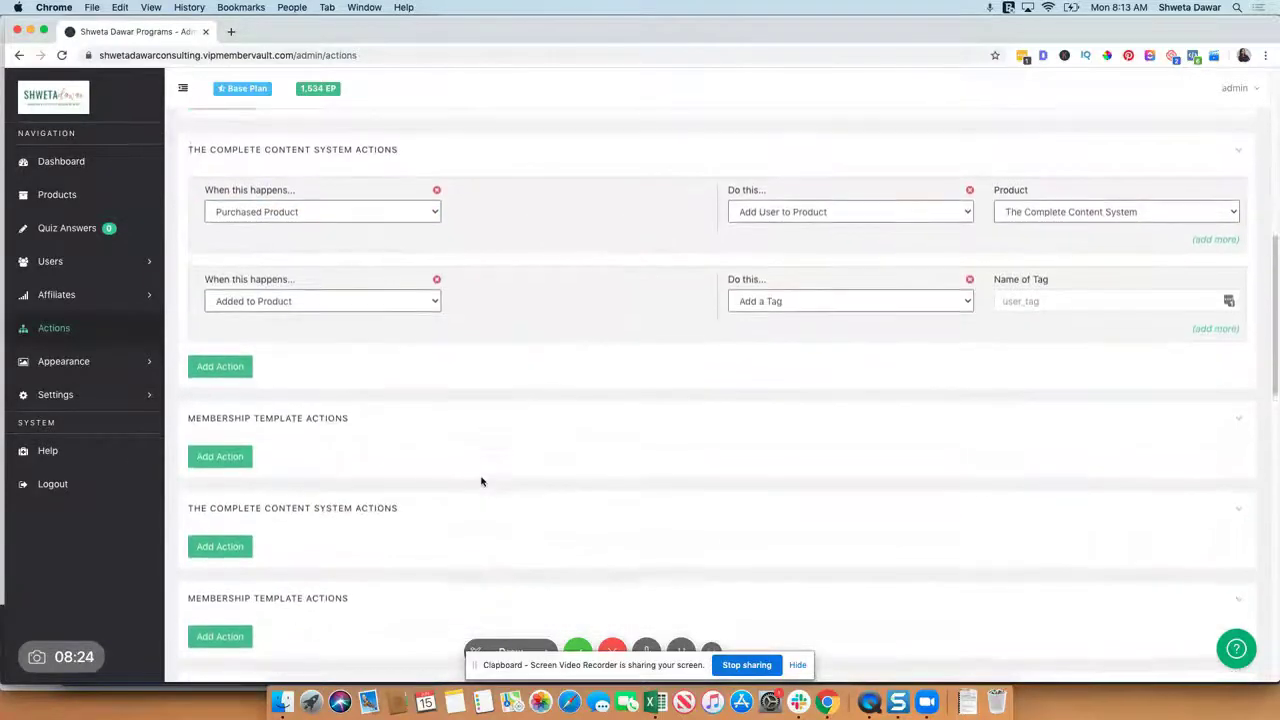
pyautogui.scroll(-10, 430, 400)
pyautogui.scroll(-5, 441, 436)
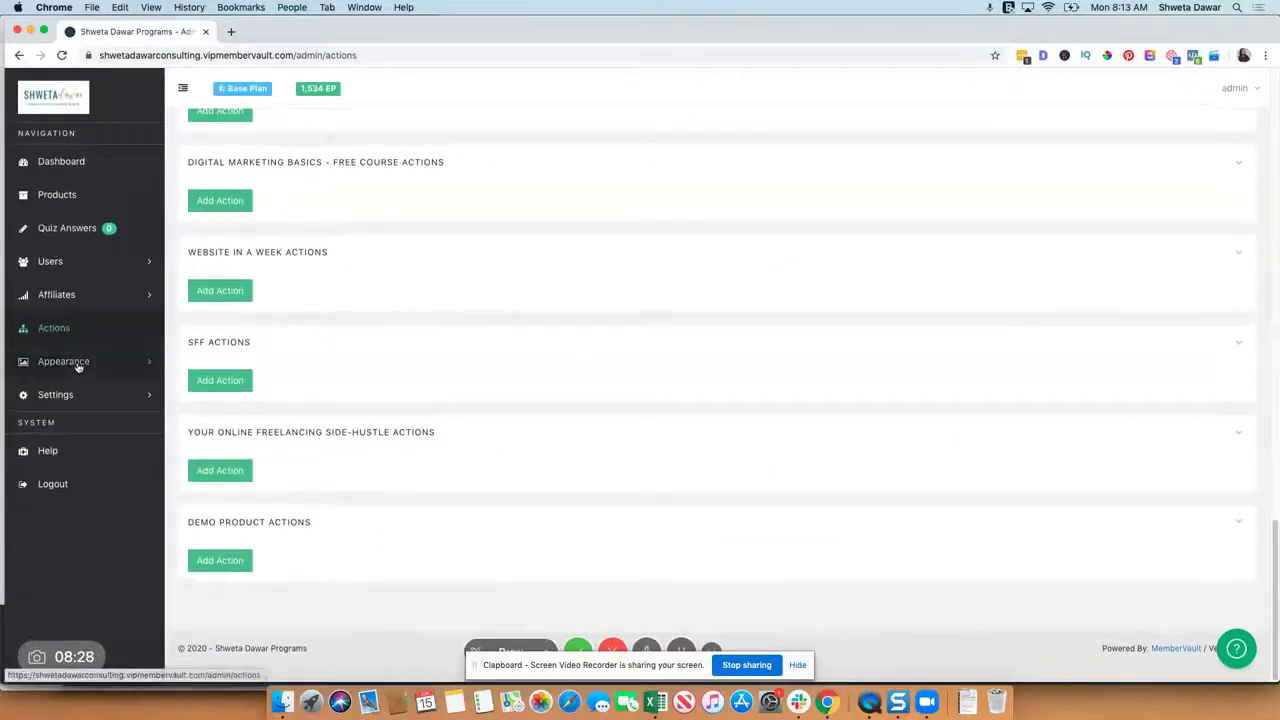
pyautogui.click(72, 362)
# Step: Open the Branding settings and scroll through the member preview
pyautogui.click(52, 390)
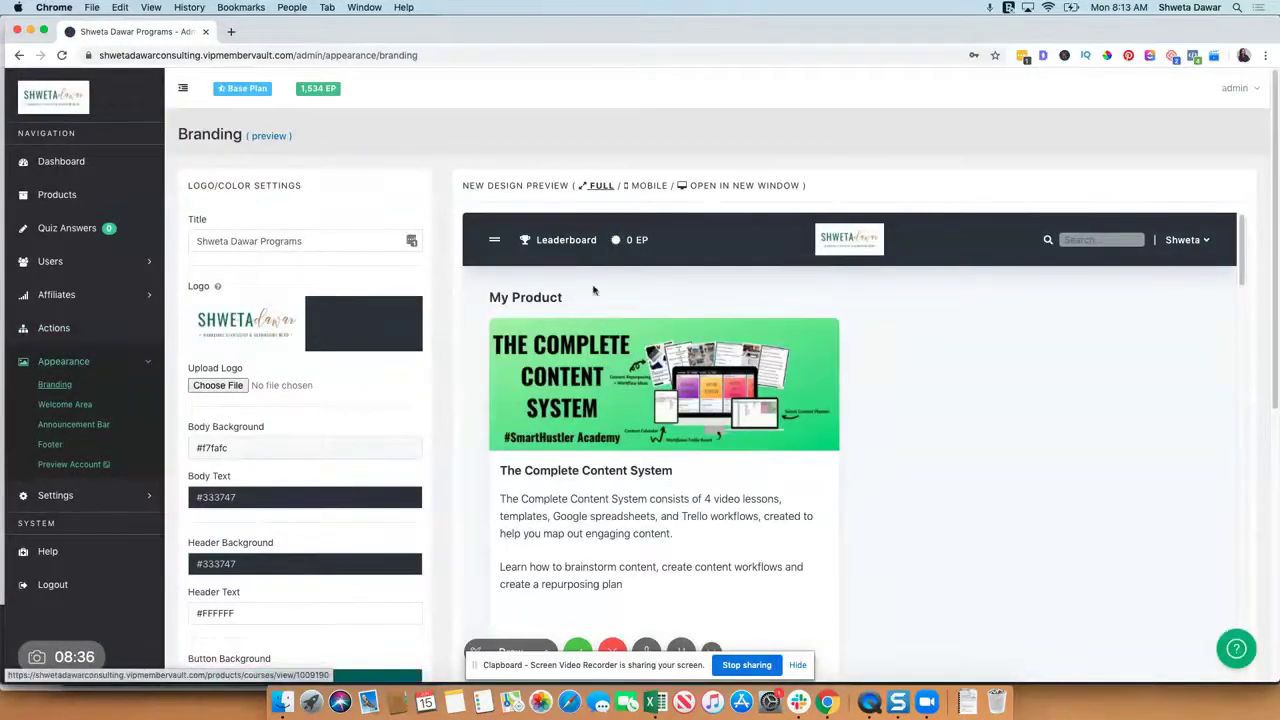
pyautogui.scroll(-5, 875, 449)
pyautogui.scroll(-10, 875, 449)
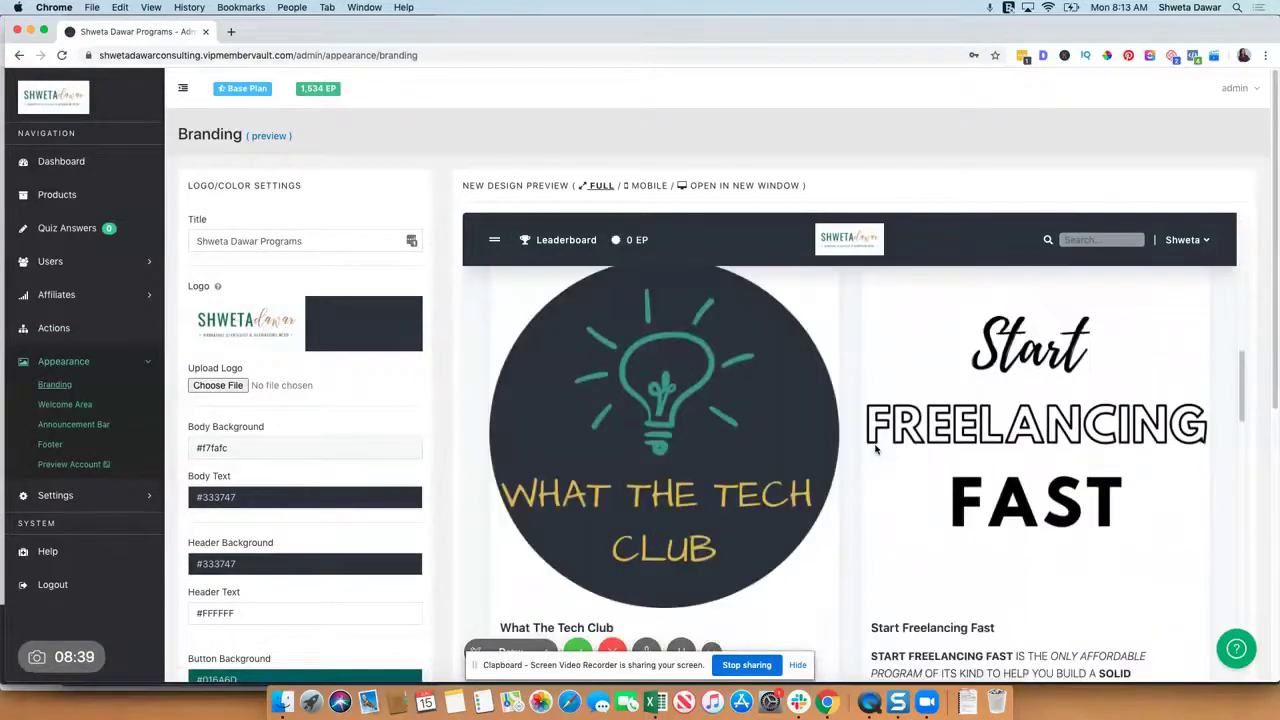
pyautogui.scroll(-10, 875, 449)
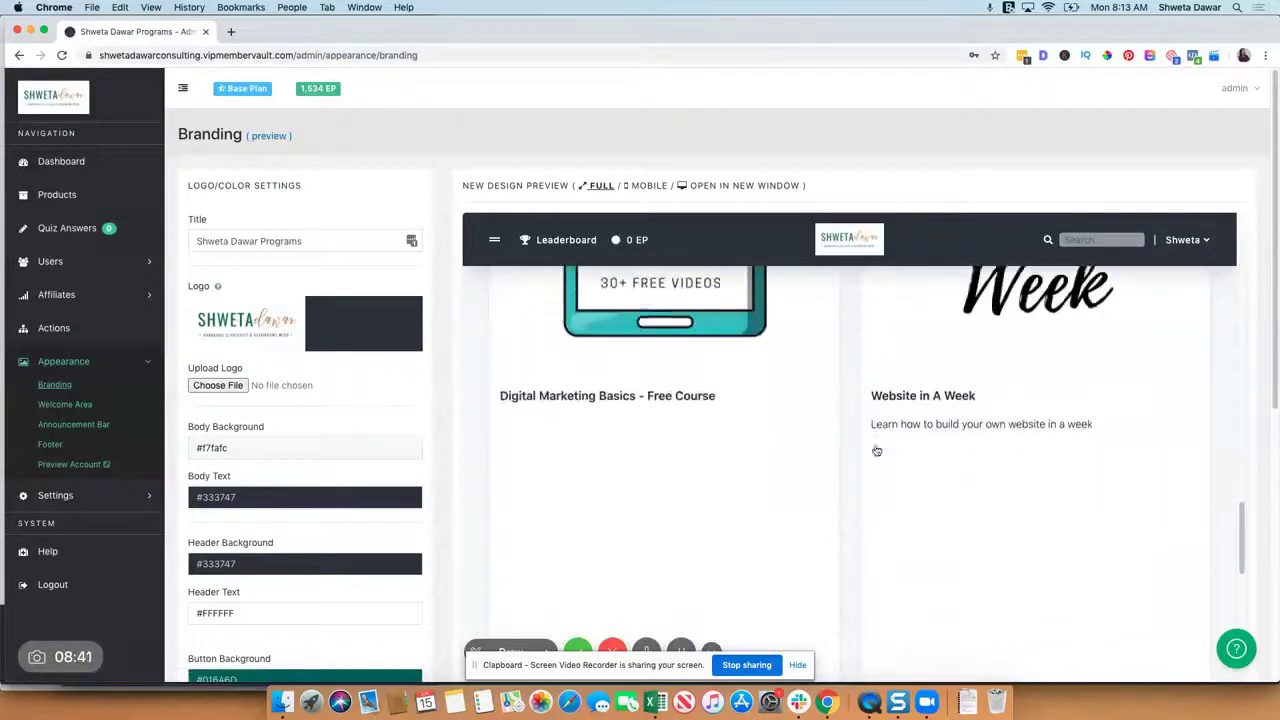
pyautogui.scroll(-5, 875, 449)
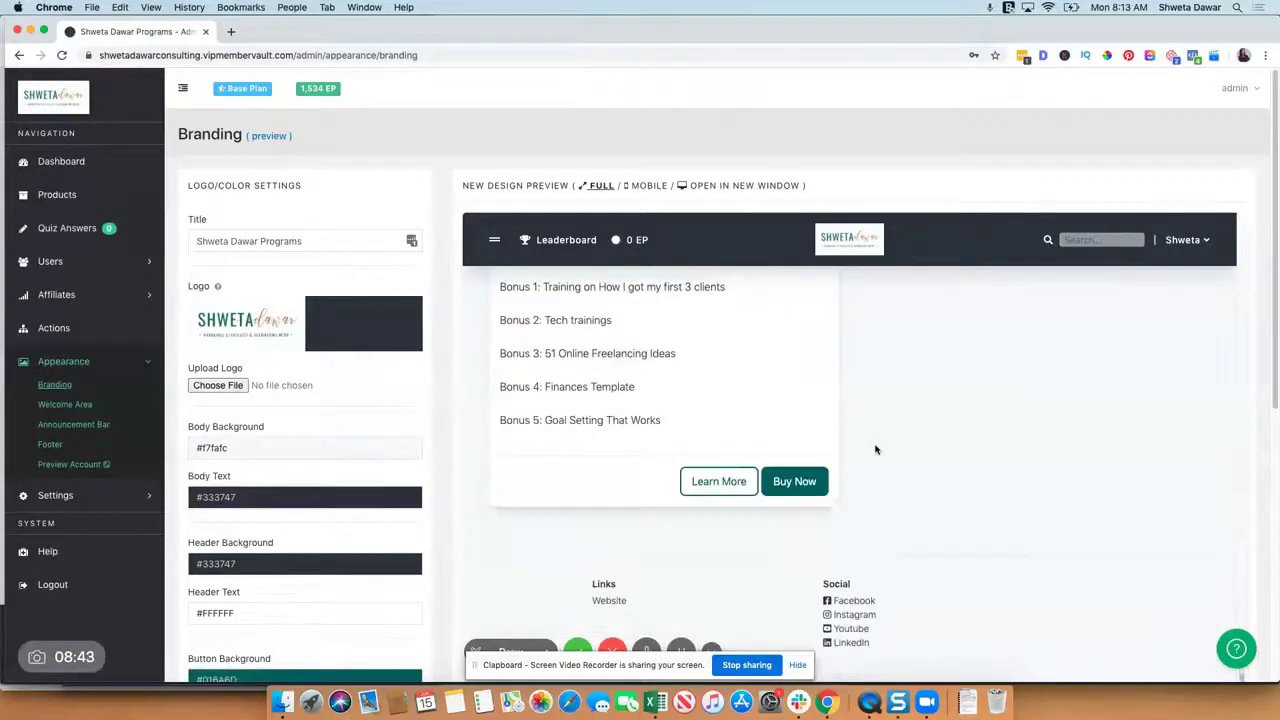
pyautogui.scroll(-2, 304, 537)
pyautogui.scroll(-2, 304, 537)
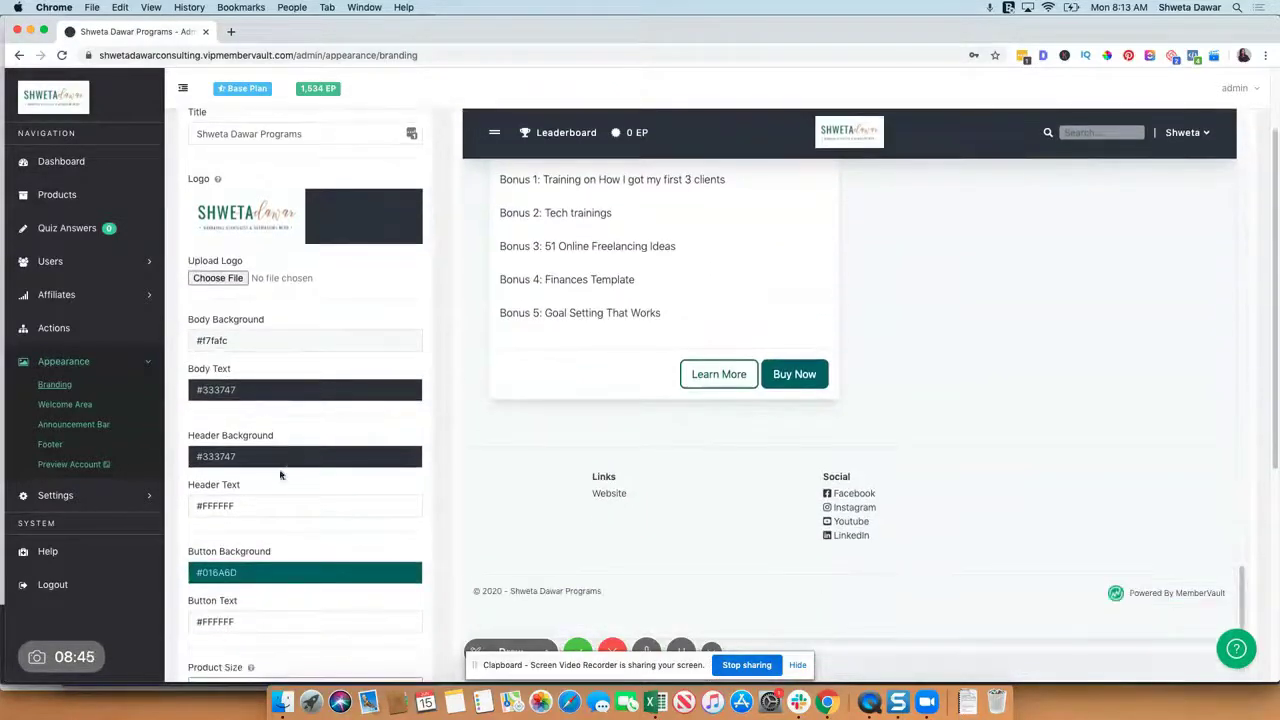
pyautogui.scroll(-8, 290, 621)
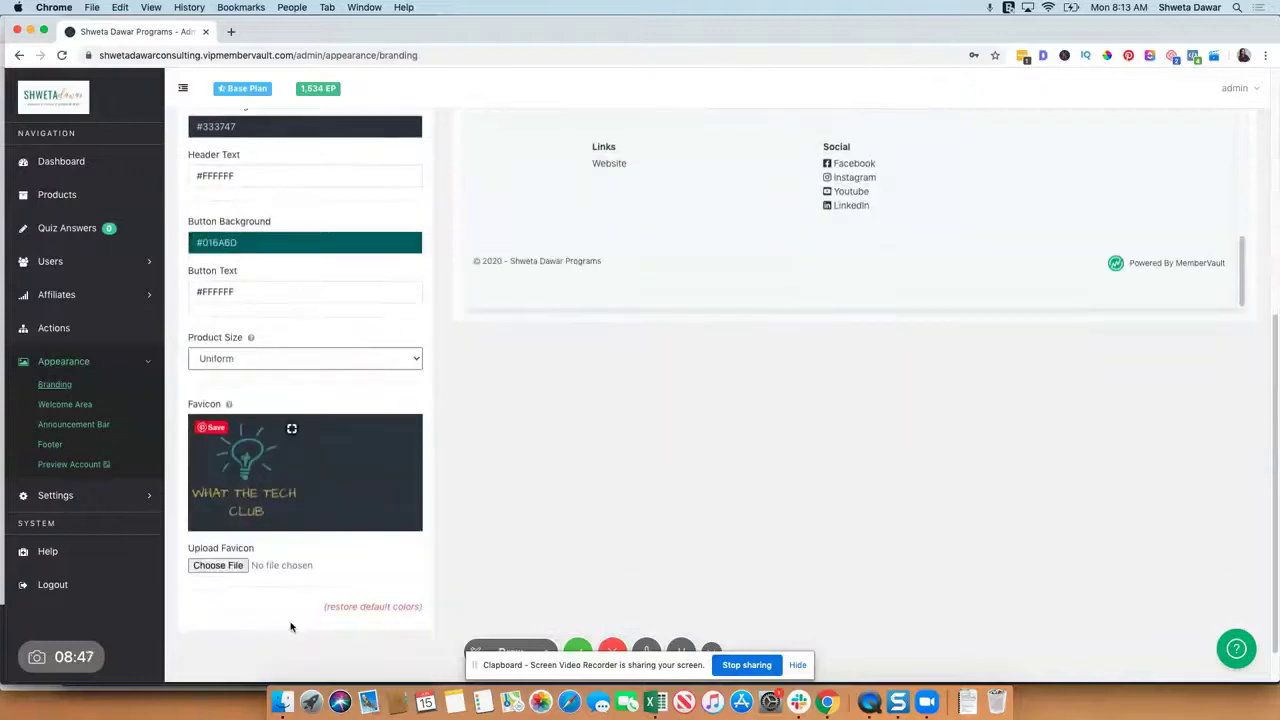
pyautogui.scroll(10, 290, 622)
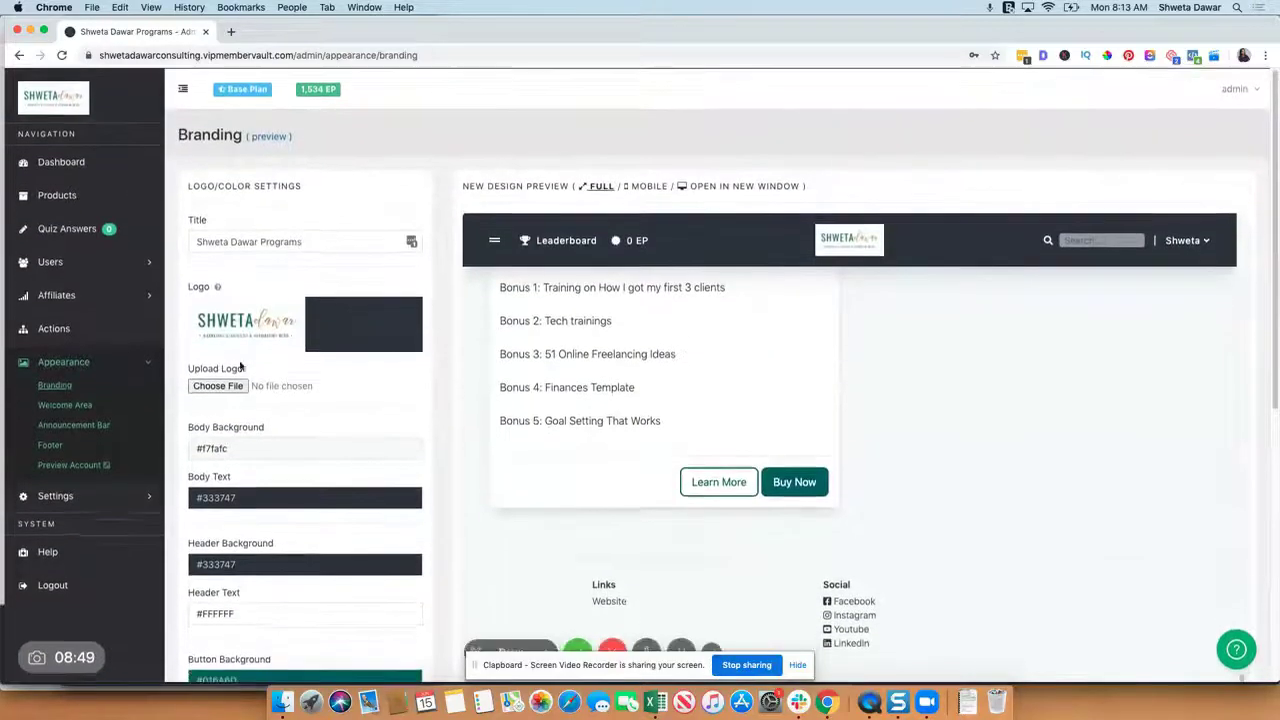
# Step: Leave Show Welcome Area at No, then go to the Announcement Bar settings
pyautogui.click(55, 404)
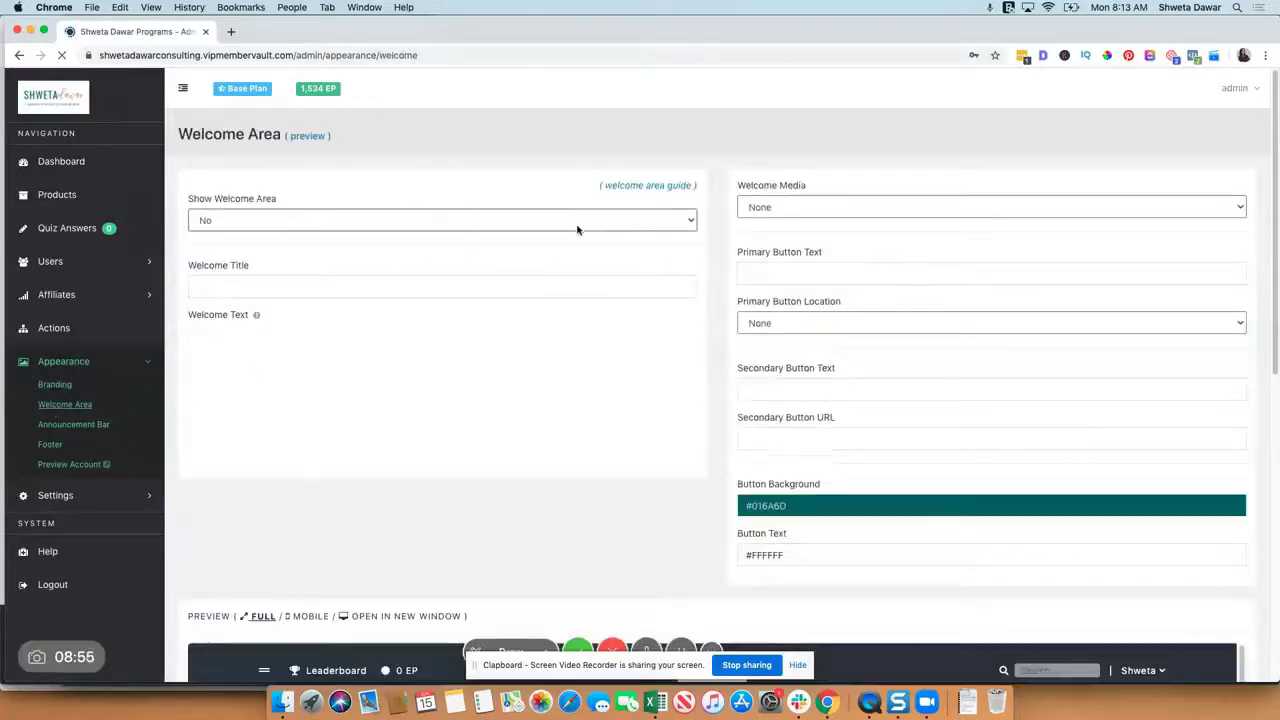
pyautogui.click(577, 229)
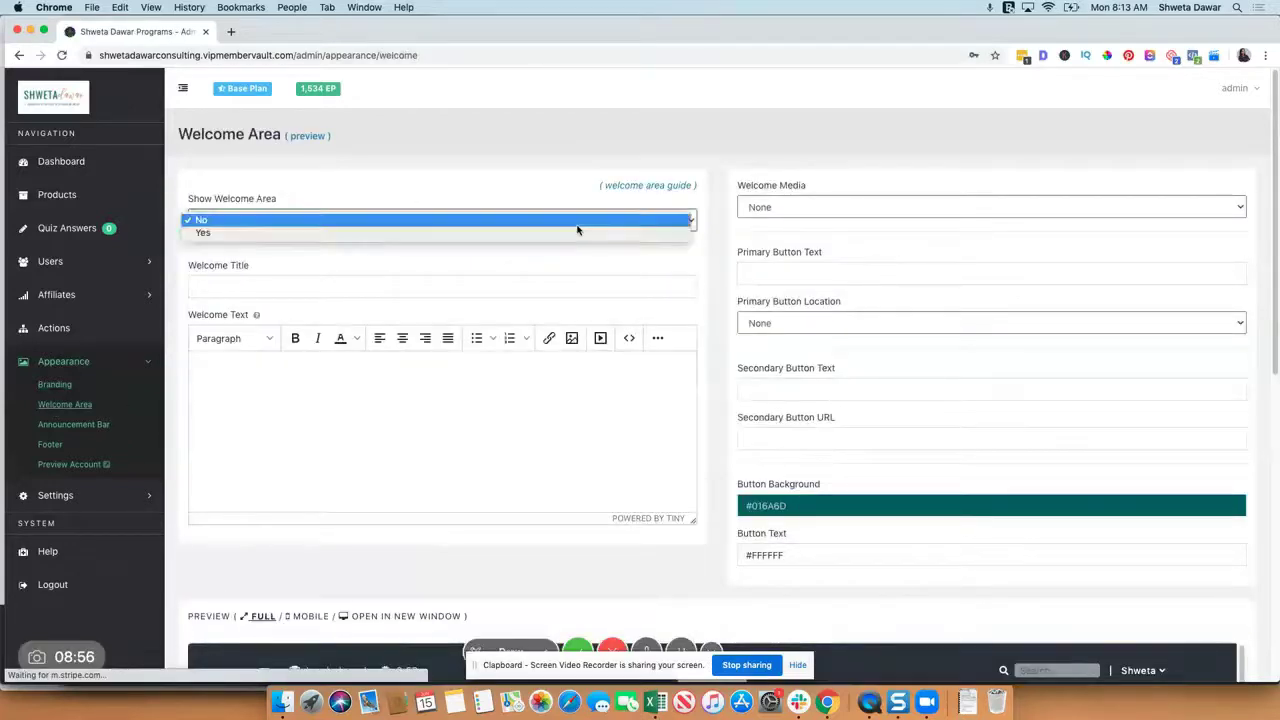
pyautogui.click(541, 188)
pyautogui.scroll(-4, 535, 283)
pyautogui.scroll(-2, 535, 287)
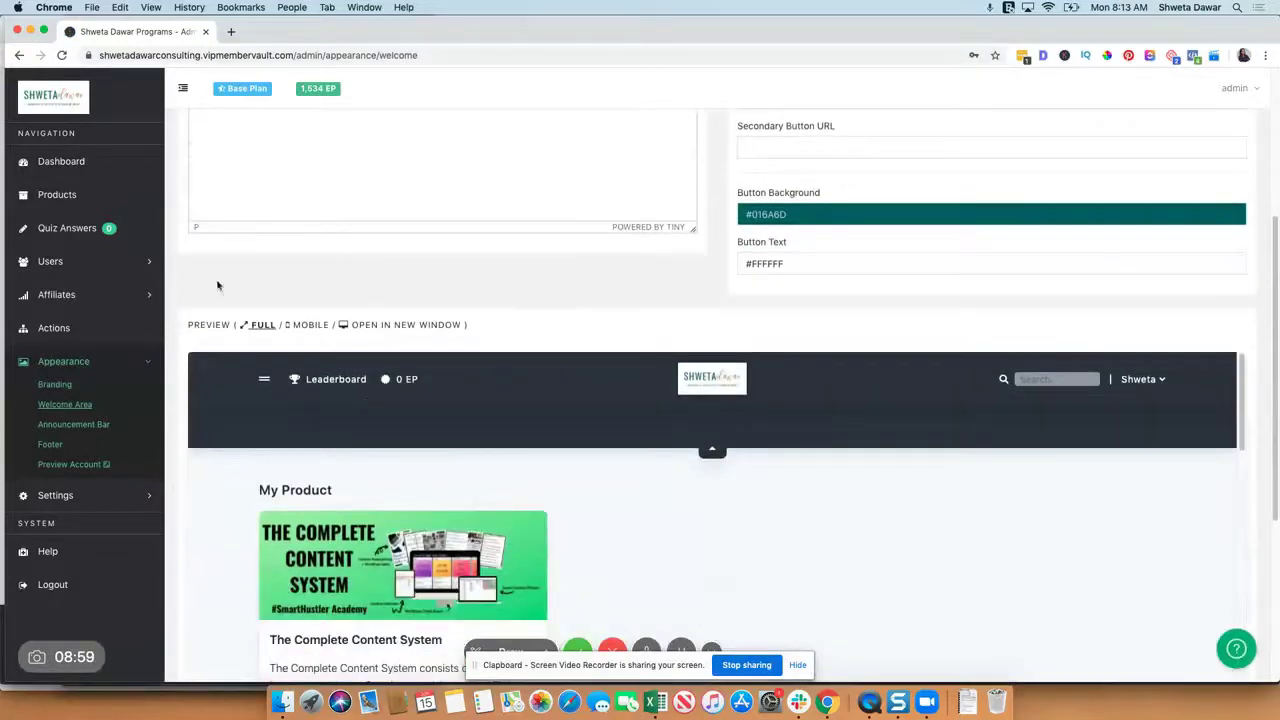
pyautogui.click(62, 406)
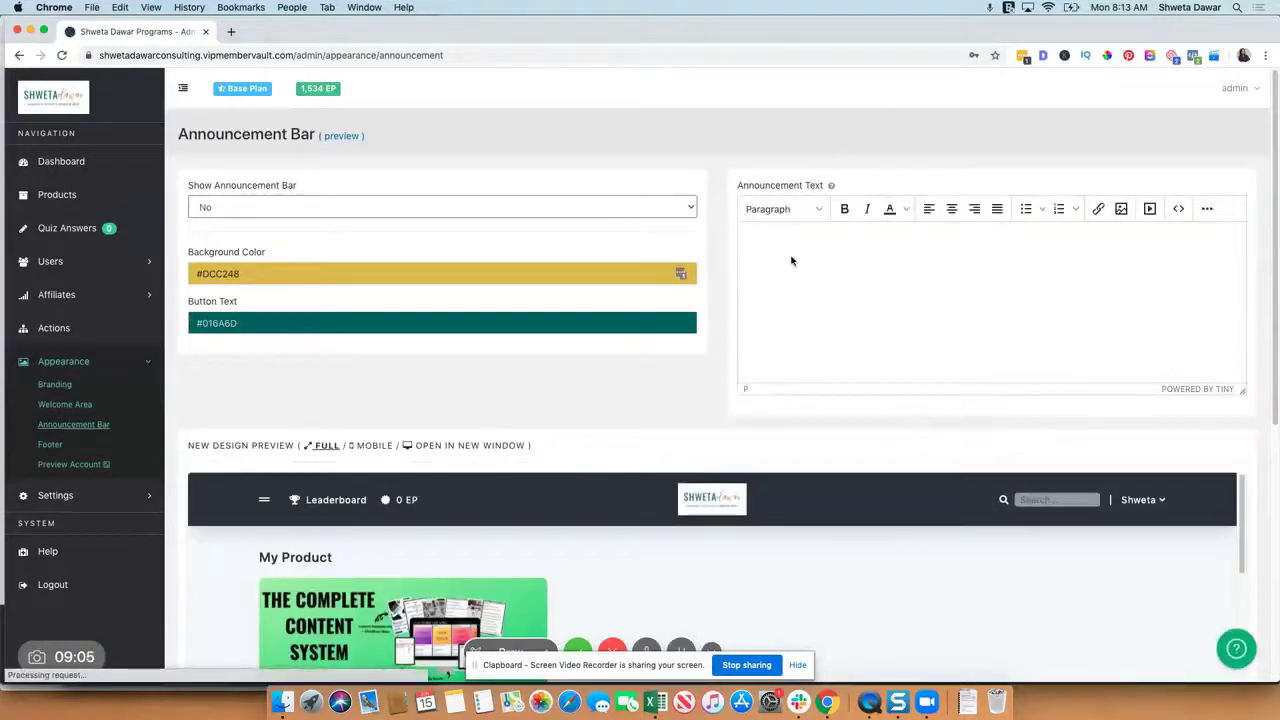
# Step: Enter 'Get a discount' as the announcement text and select the word discount
pyautogui.click(778, 248)
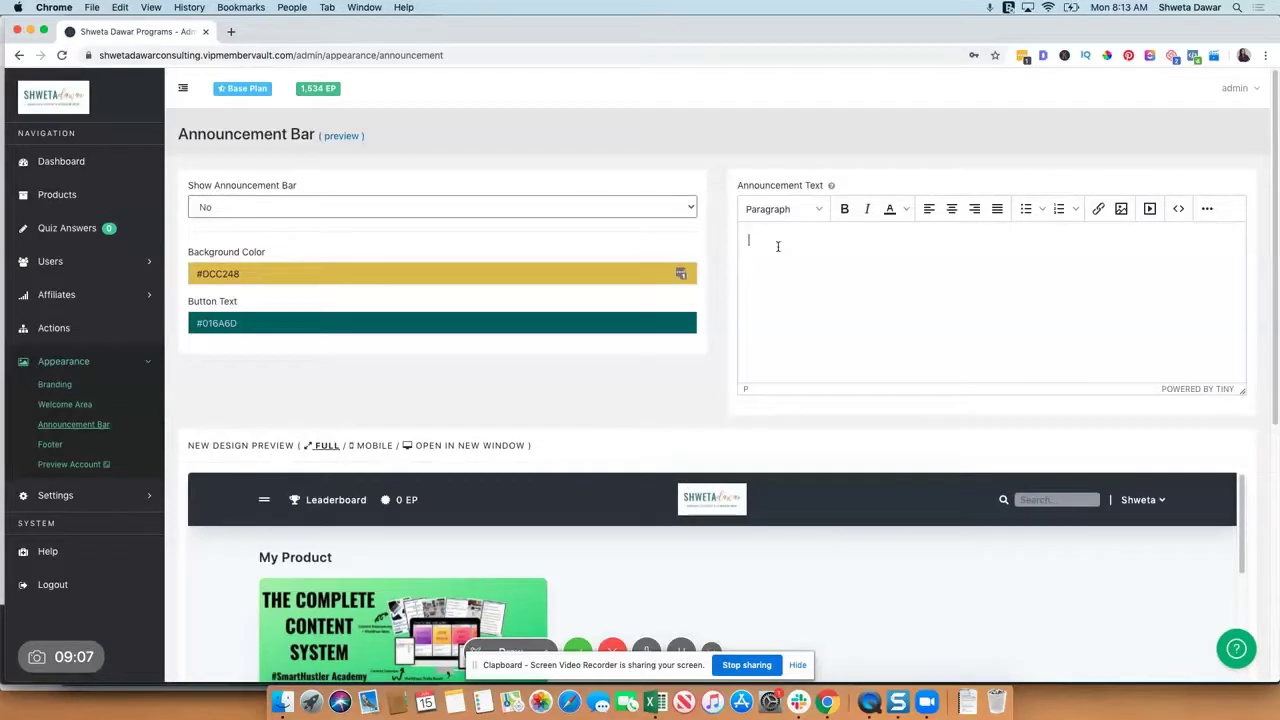
pyautogui.write('Get a disco')
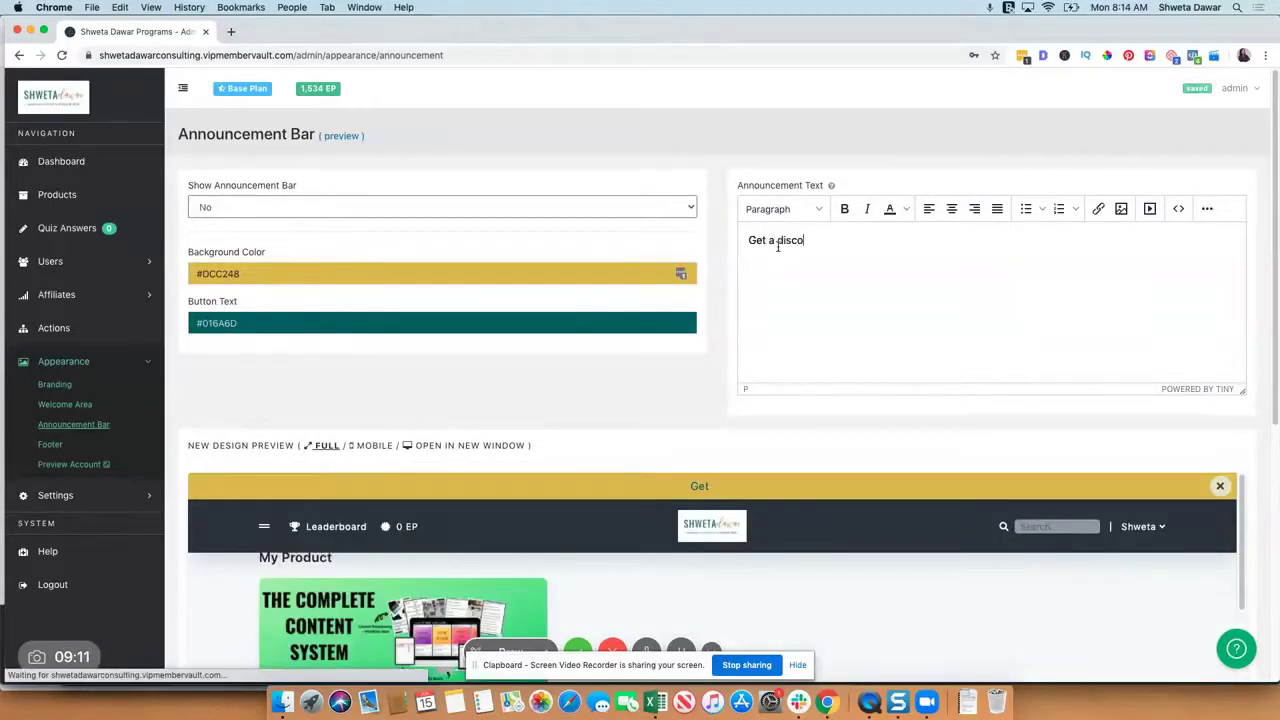
pyautogui.write('unt')
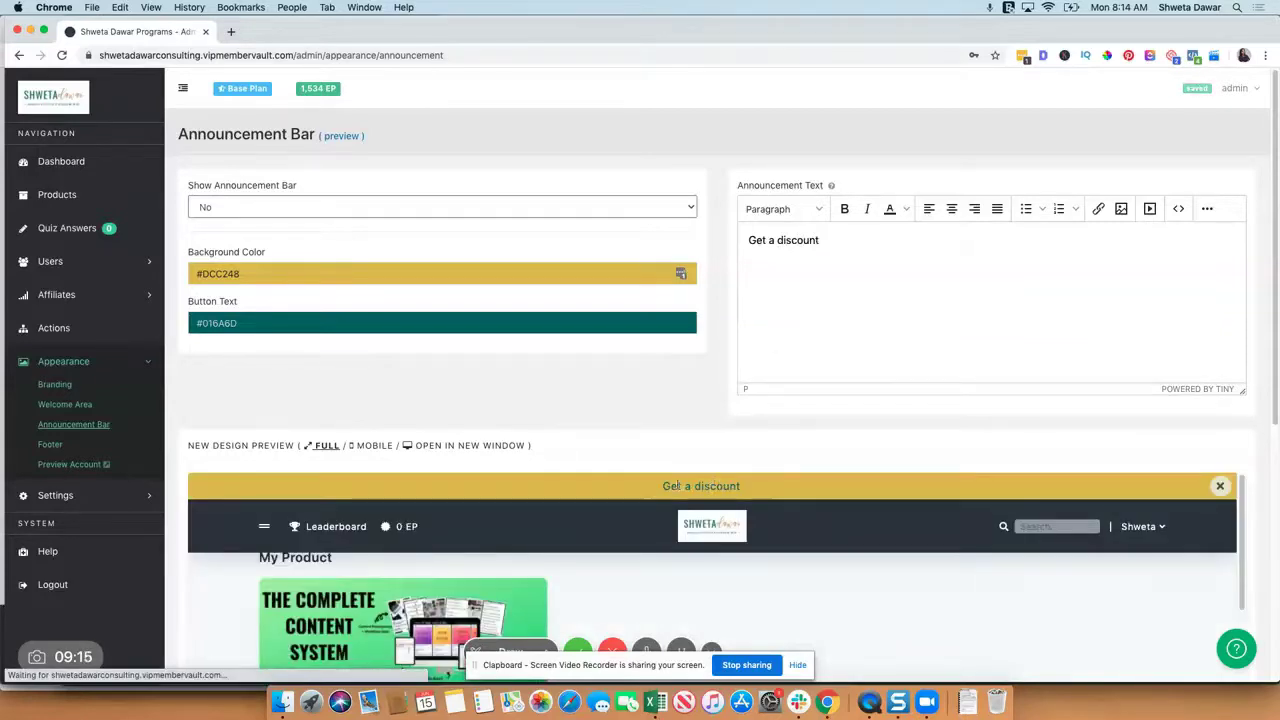
pyautogui.doubleClick(810, 241)
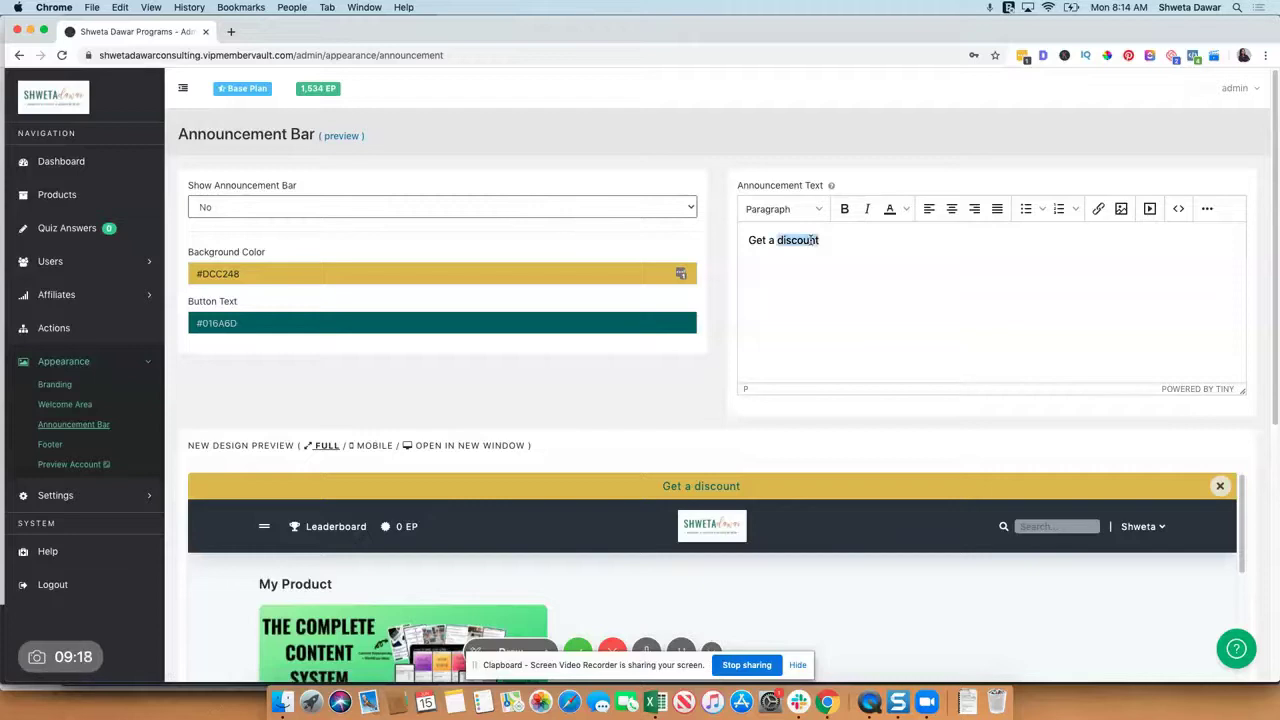
# Step: Set Show 'Powered By MemberVault' to No in the Footer settings
pyautogui.click(51, 445)
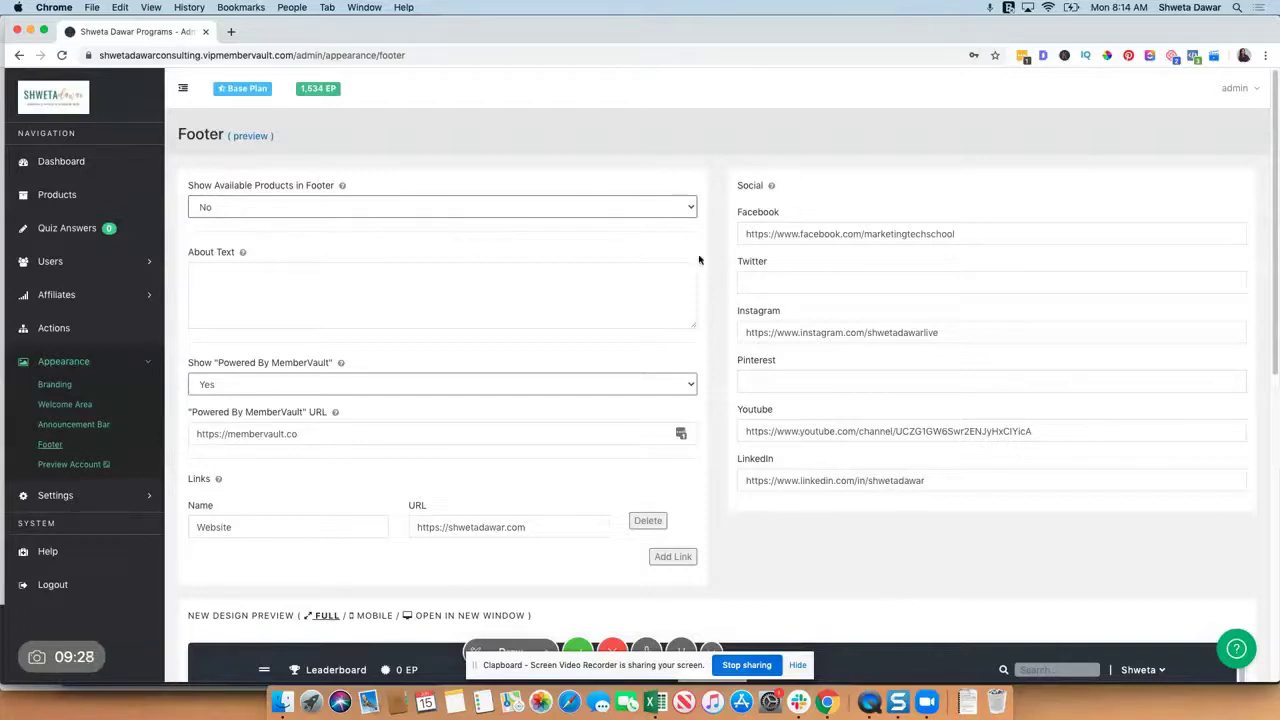
pyautogui.scroll(-3, 697, 262)
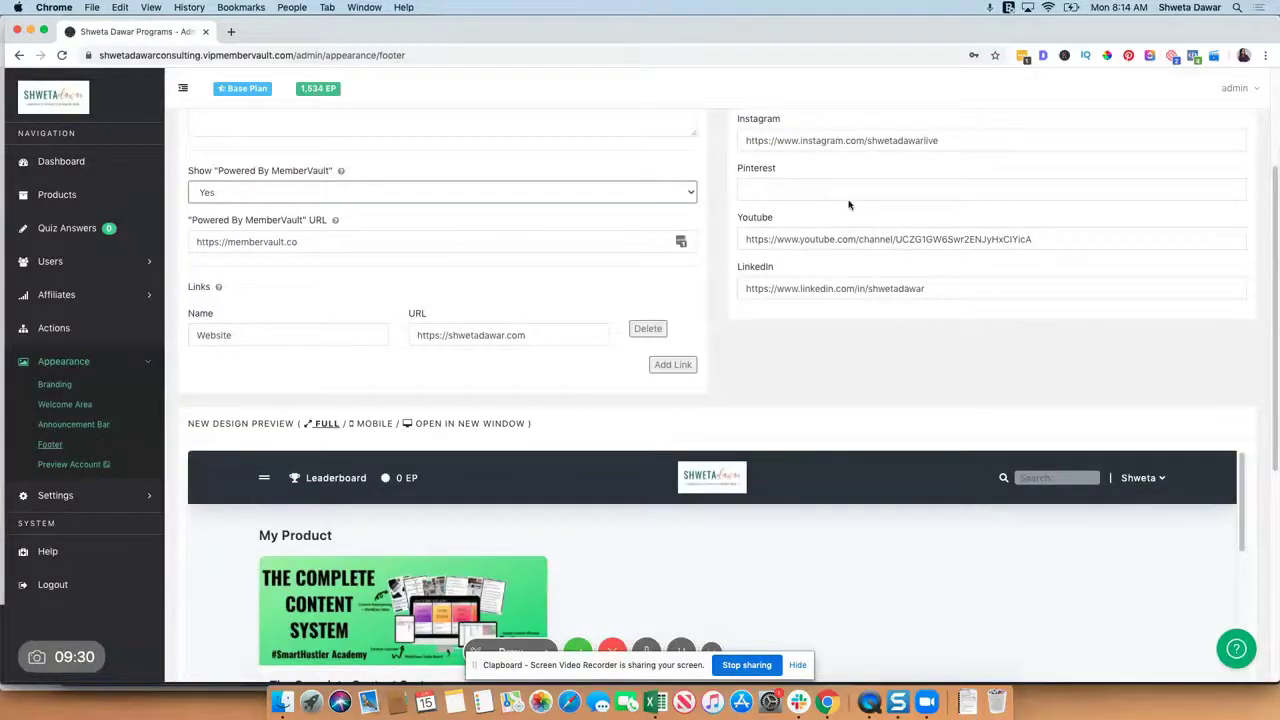
pyautogui.scroll(-2, 640, 347)
pyautogui.scroll(3, 640, 347)
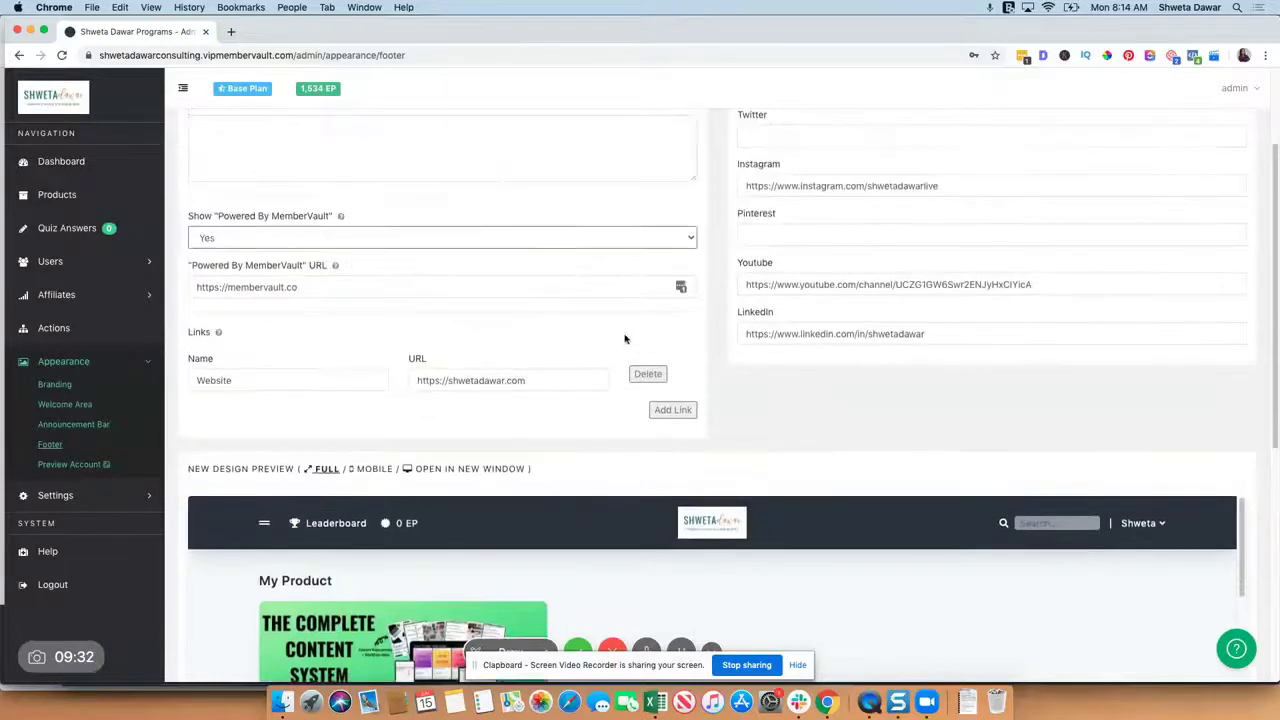
pyautogui.click(346, 237)
pyautogui.click(340, 250)
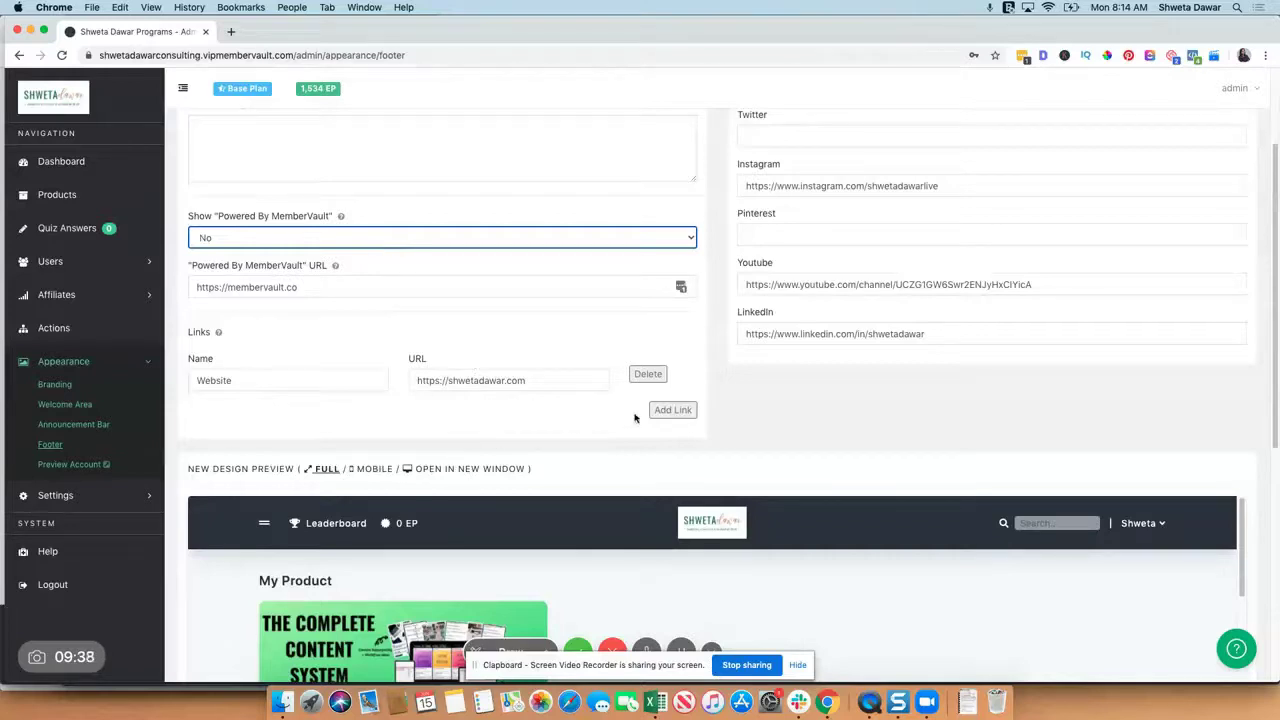
pyautogui.scroll(3, 670, 425)
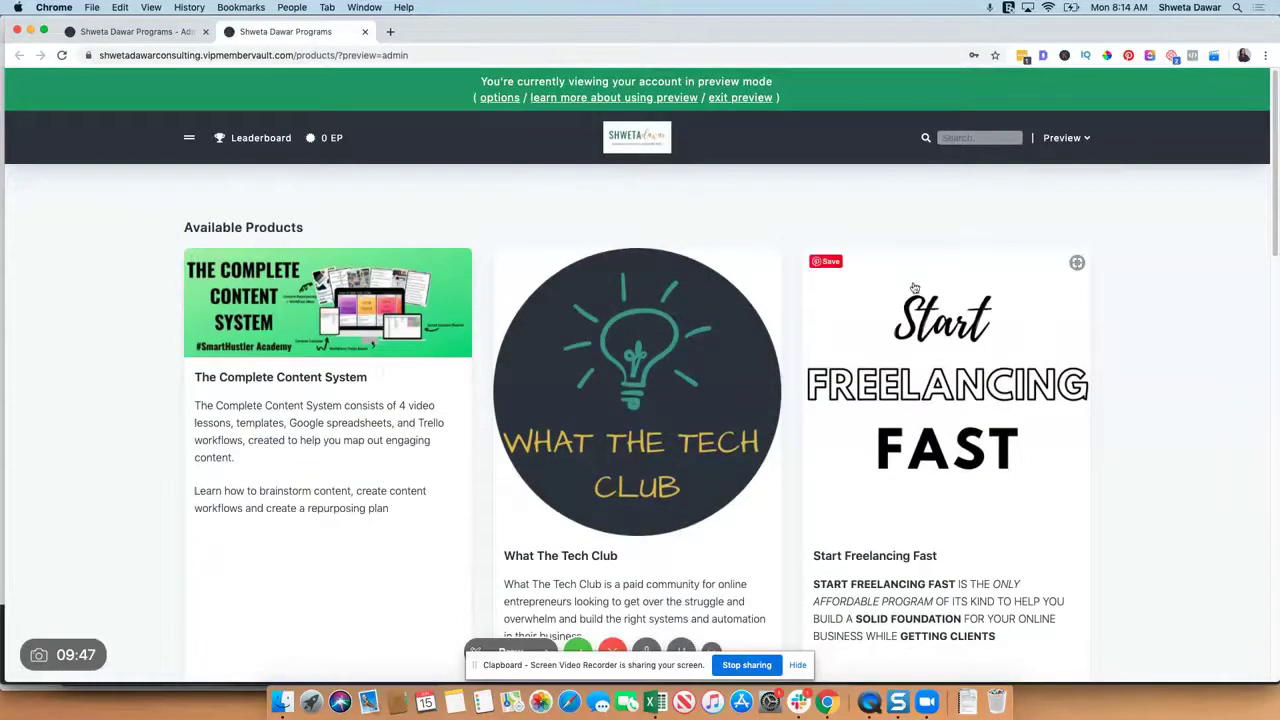
# Step: Scroll the preview products page and switch between Available Products and My Products in the navigation panel
pyautogui.scroll(-3, 914, 288)
pyautogui.scroll(3, 914, 289)
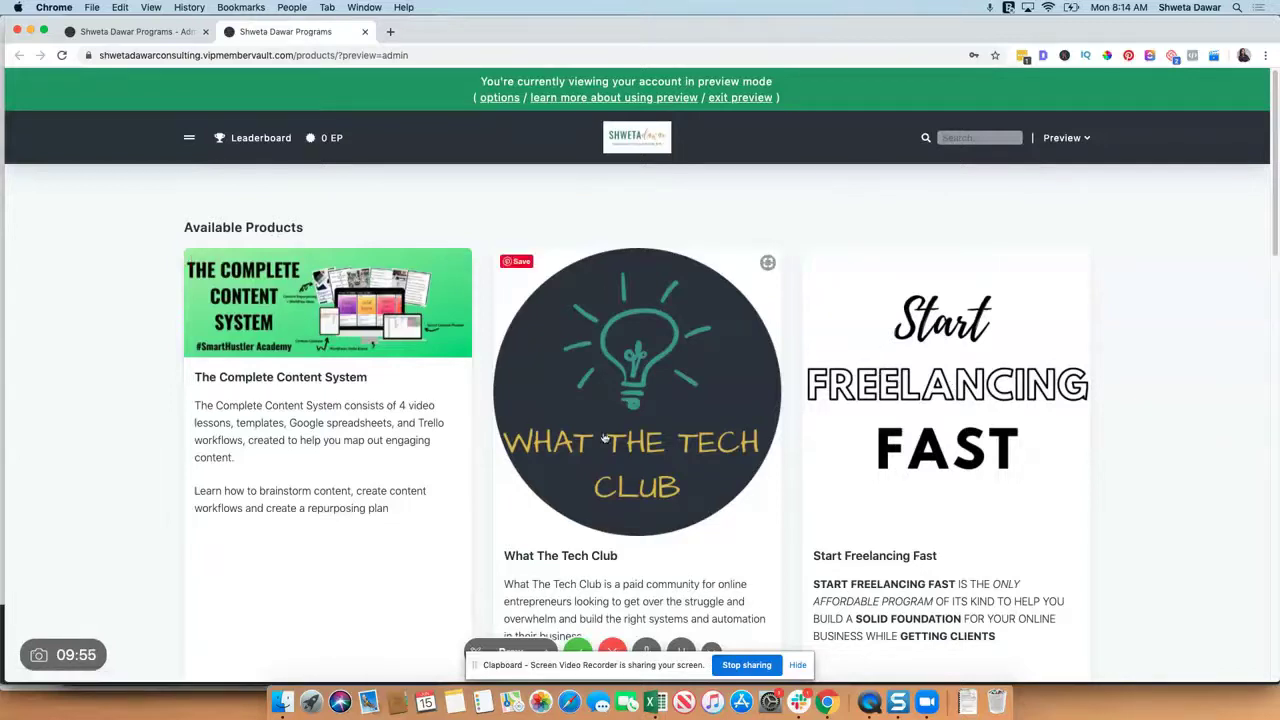
pyautogui.scroll(-15, 651, 440)
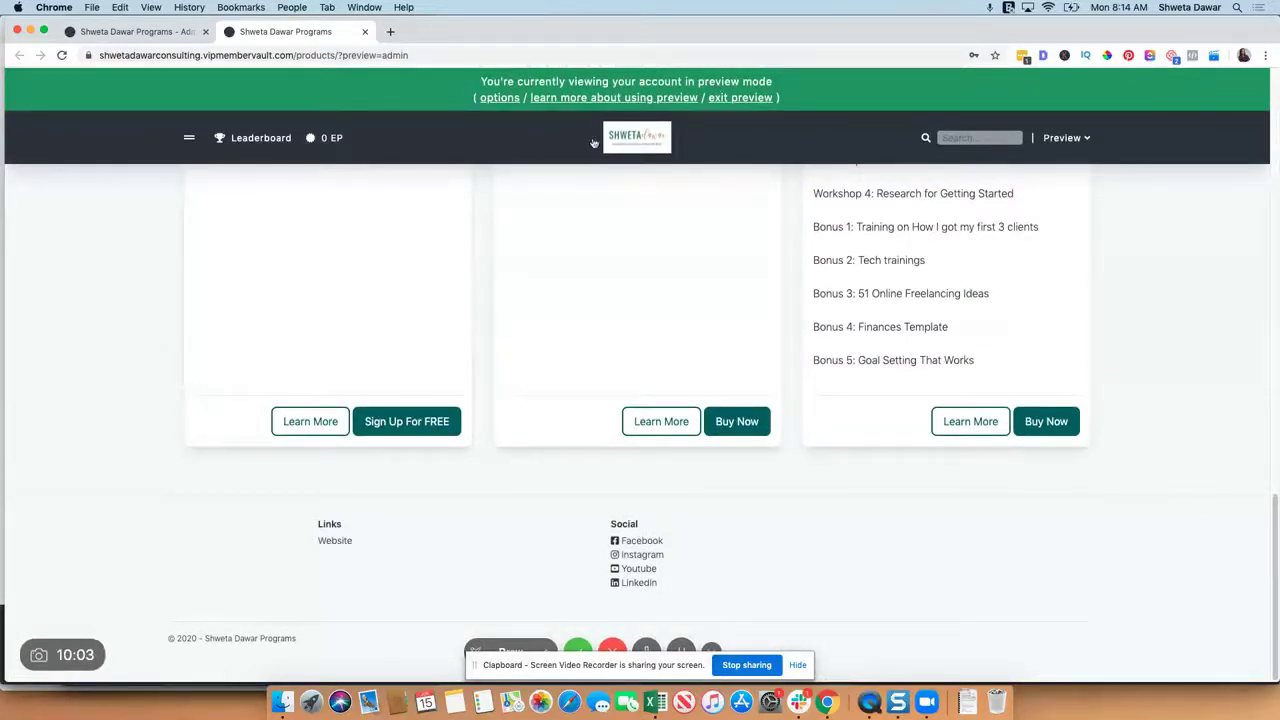
pyautogui.click(190, 140)
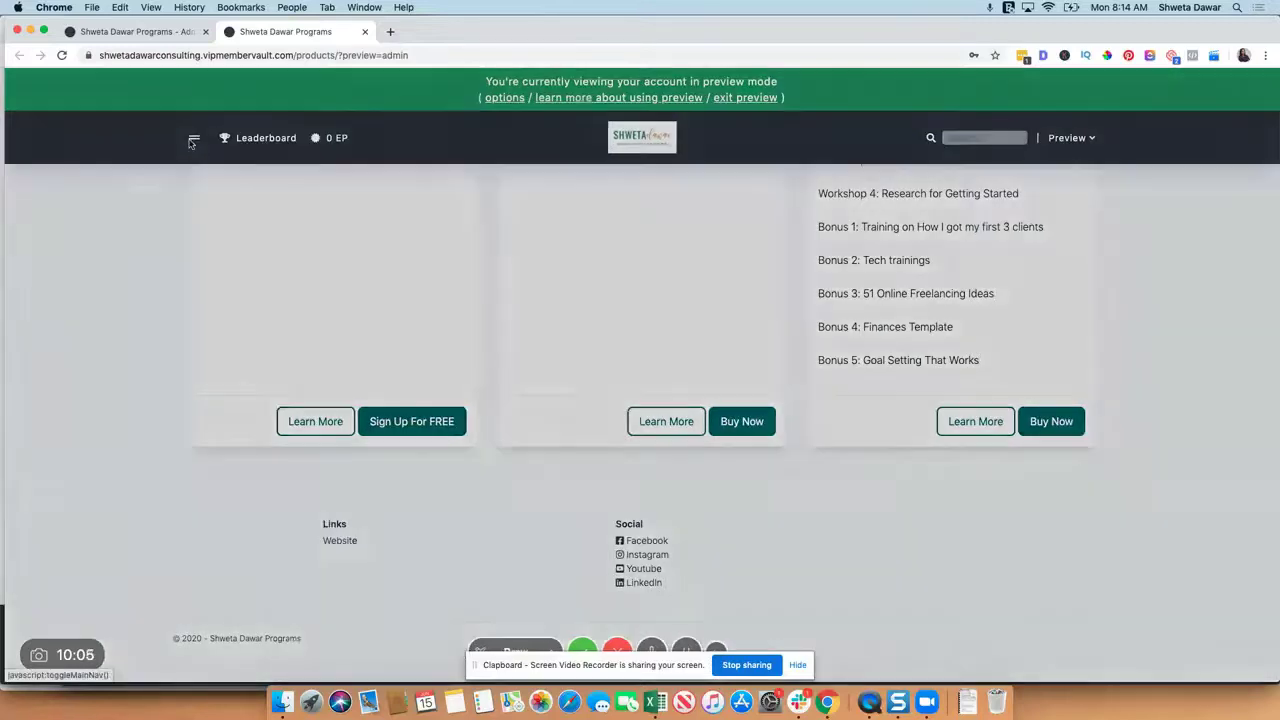
pyautogui.click(280, 130)
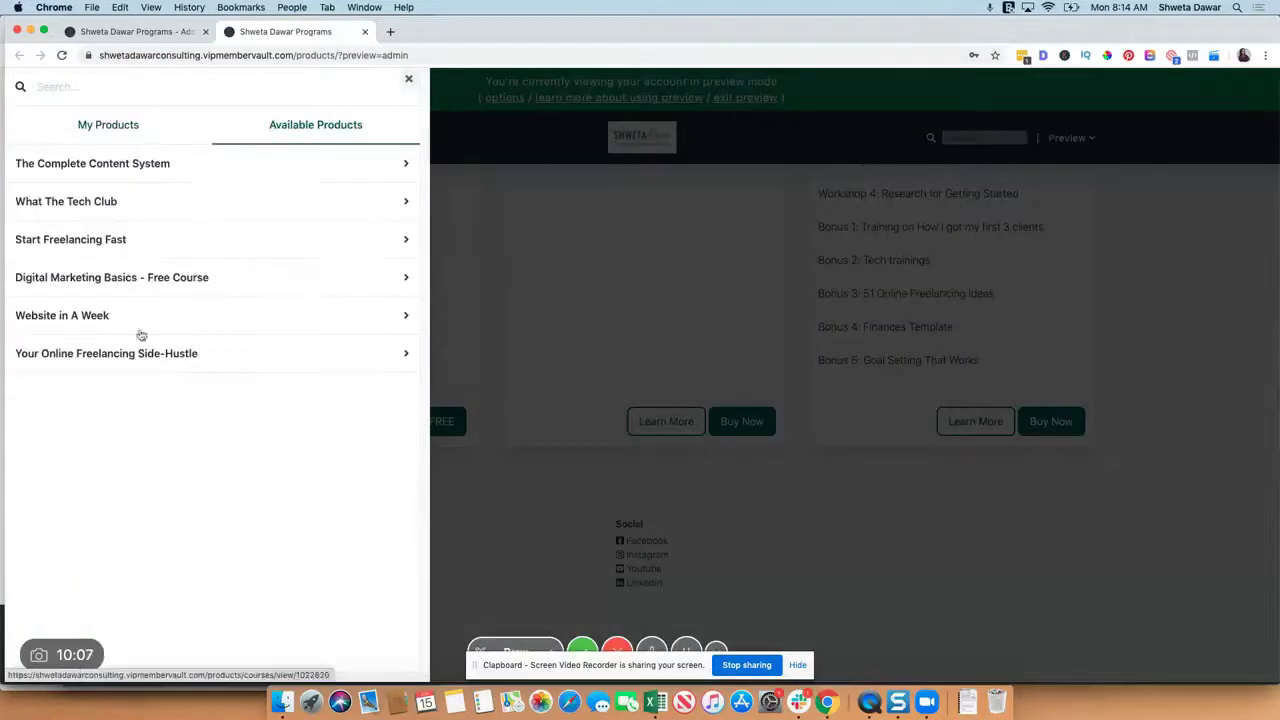
pyautogui.click(112, 126)
pyautogui.click(408, 79)
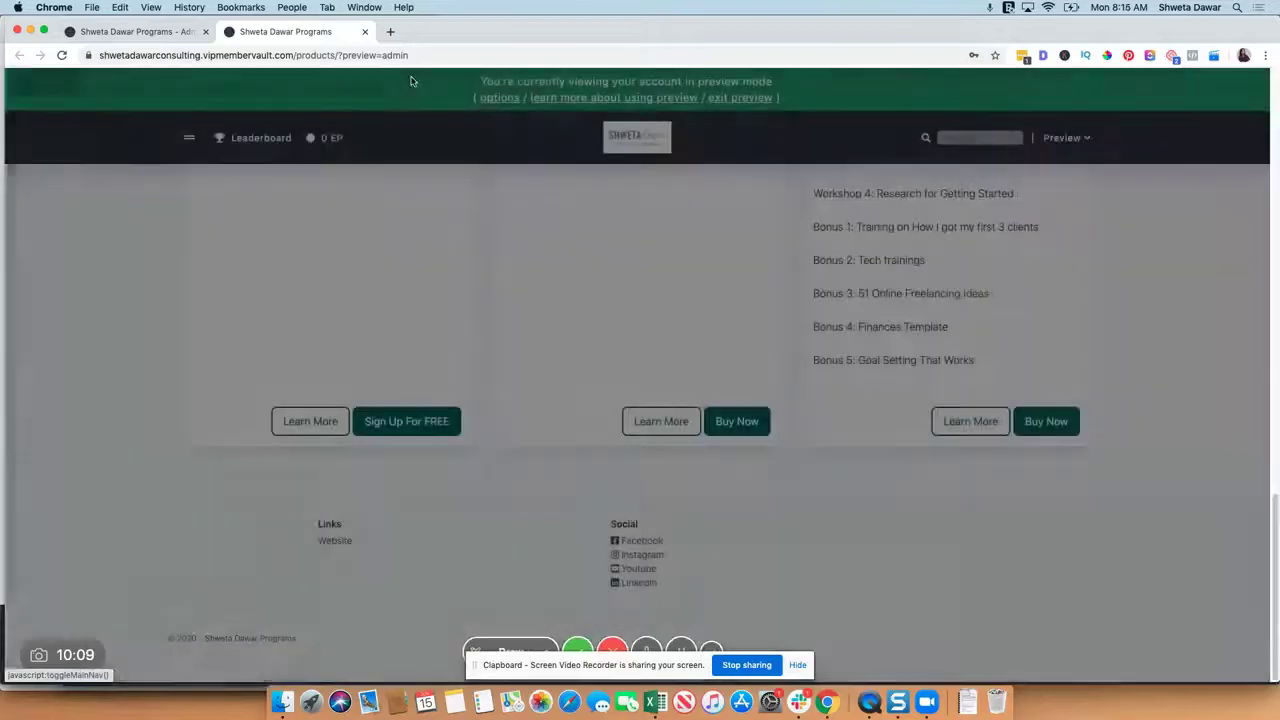
# Step: Switch back to the admin tab showing the Footer settings
pyautogui.click(135, 31)
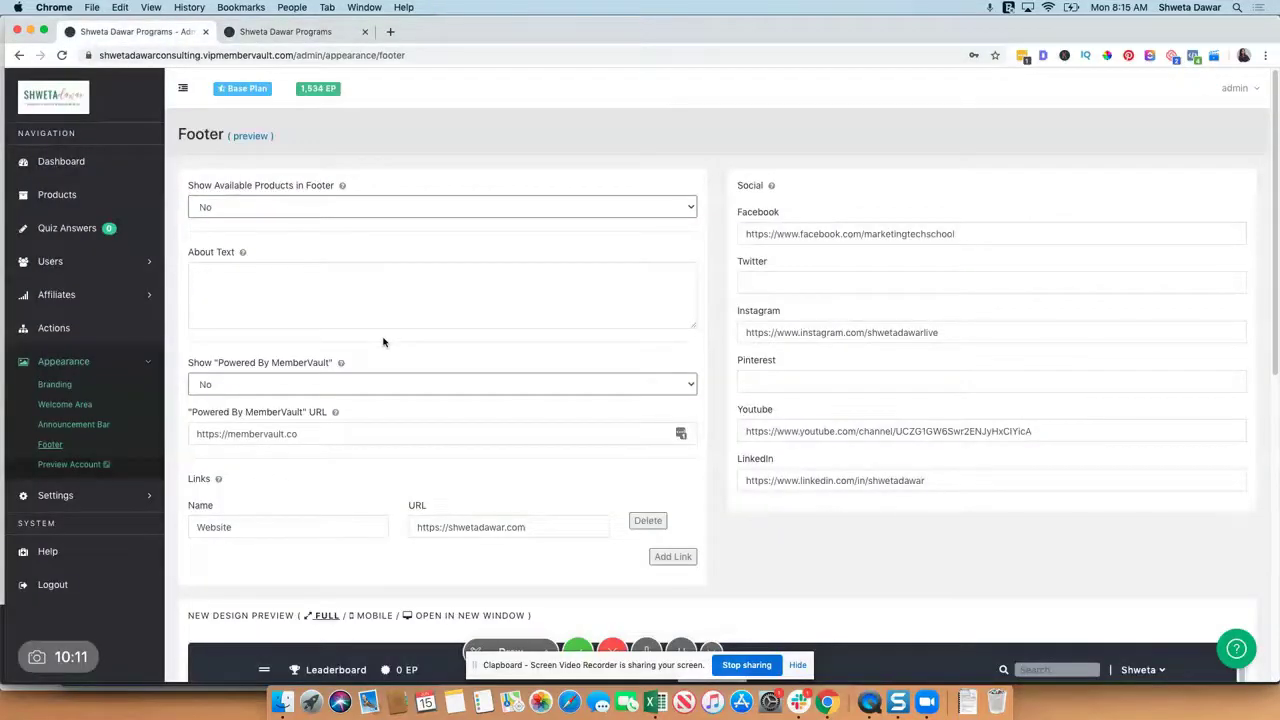